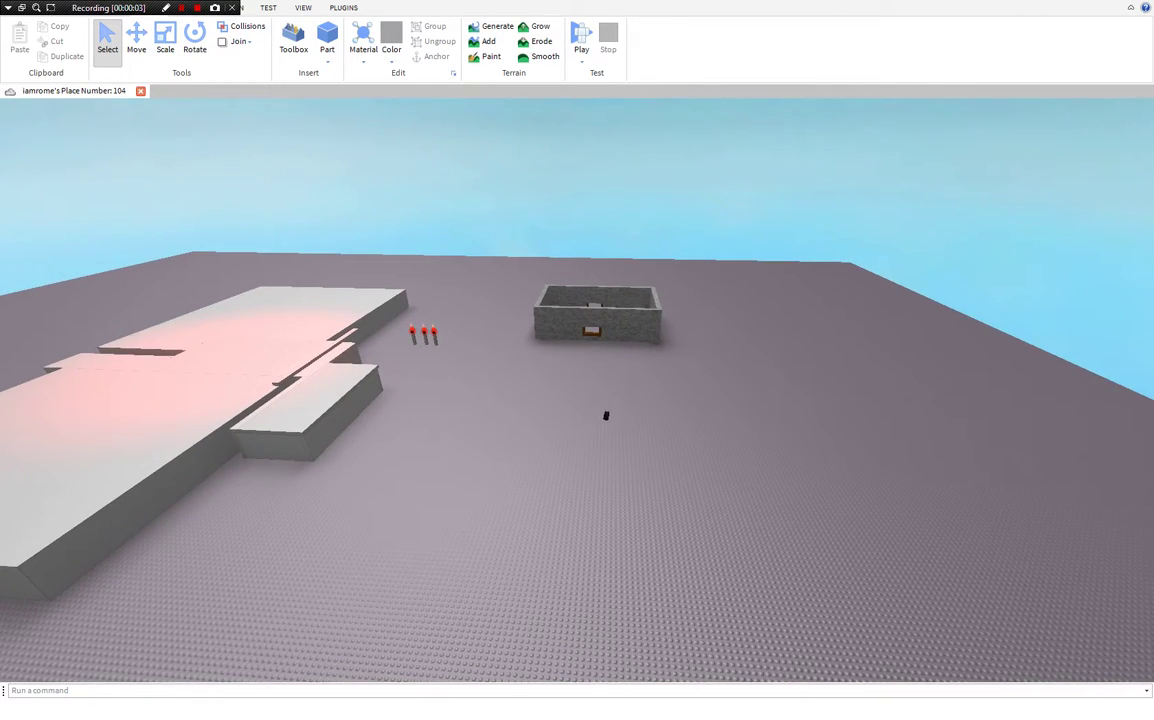
Look over the place's baseplate, the grey building, the stone enclosure and the torches from several angles
{"action": "right_click_drag", "start_coordinate": [577, 390], "coordinate": [438, 392]}
{"action": "key", "text": "w"}
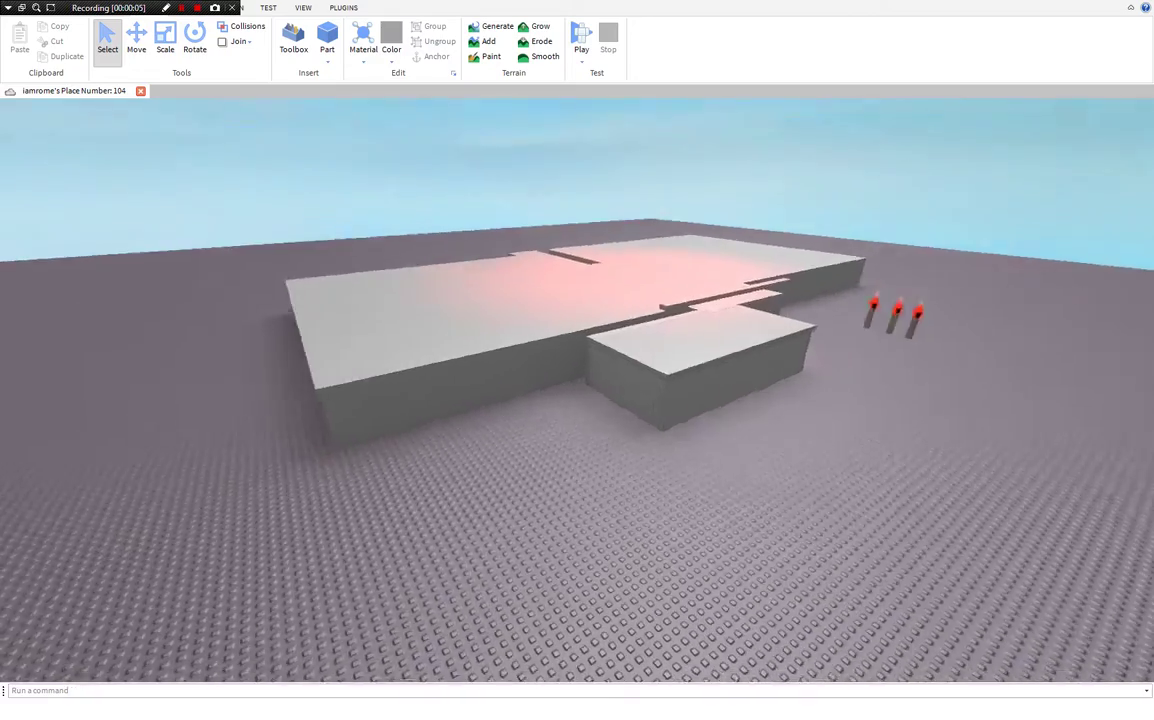
{"action": "key", "text": "w"}
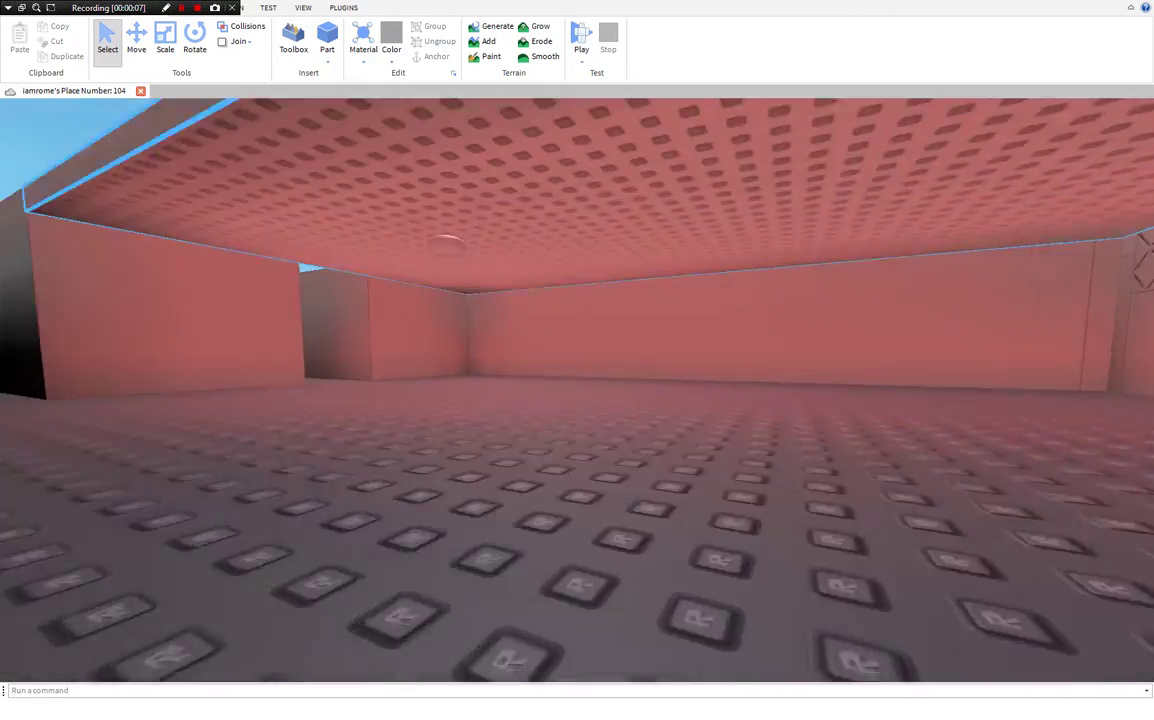
{"action": "key", "text": "s"}
{"action": "right_click_drag", "start_coordinate": [577, 390], "coordinate": [600, 450]}
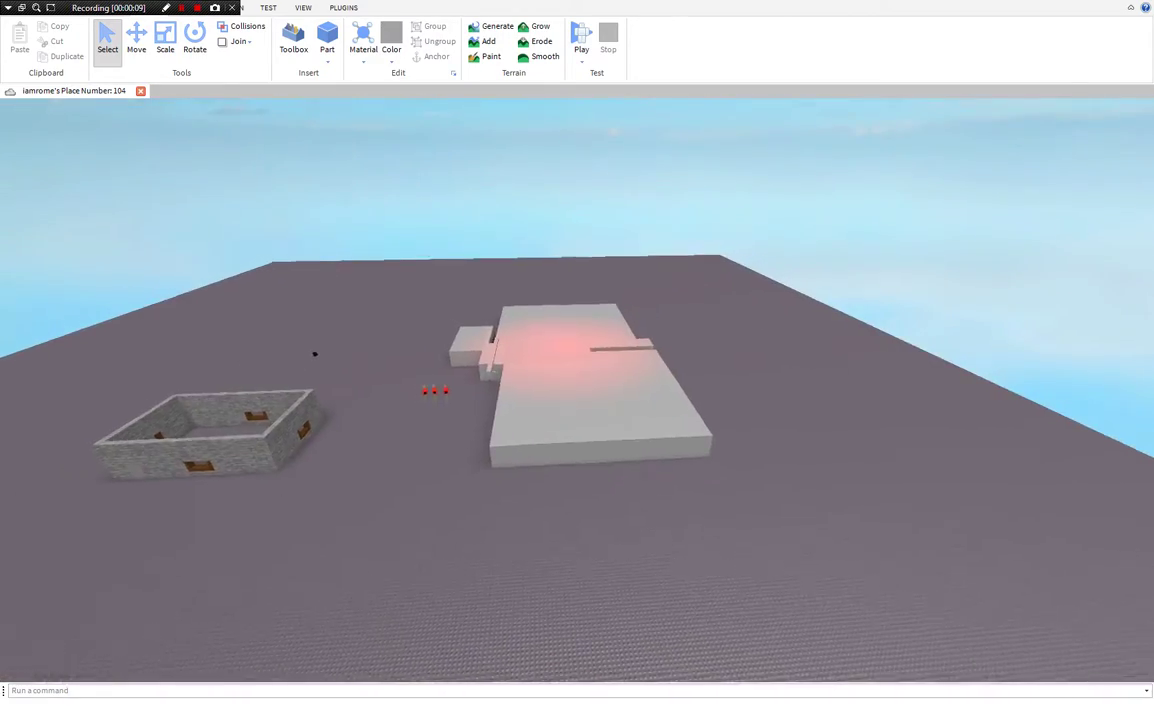
{"action": "key", "text": "s"}
{"action": "key", "text": "a"}
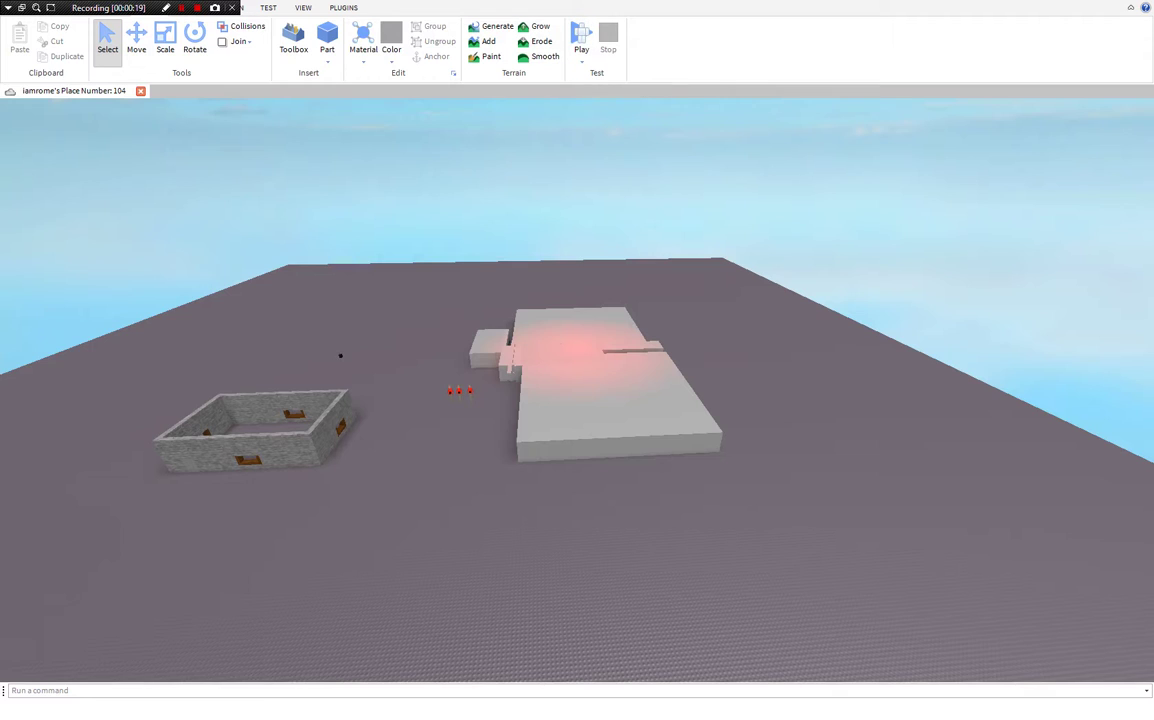
{"action": "right_click_drag", "start_coordinate": [577, 300], "coordinate": [502, 300]}
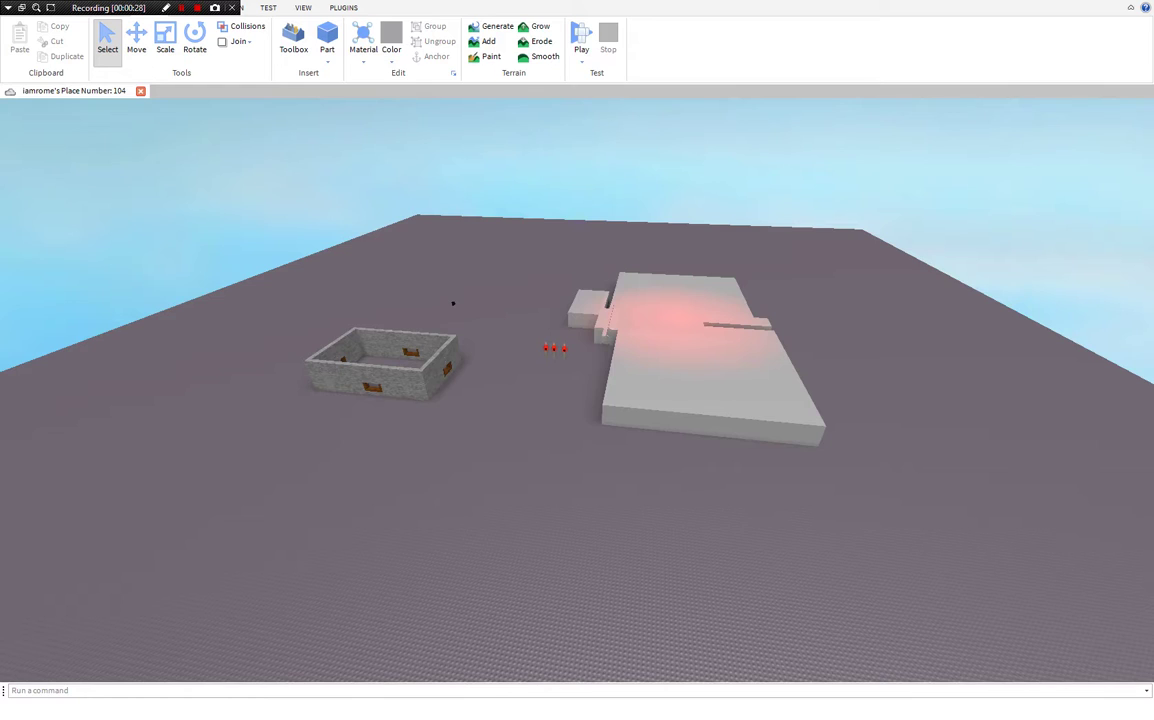
Start a play test and equip the morphed police avatar with the MP5A5 so it holds a weapon pose
{"action": "left_click", "coordinate": [581, 40]}
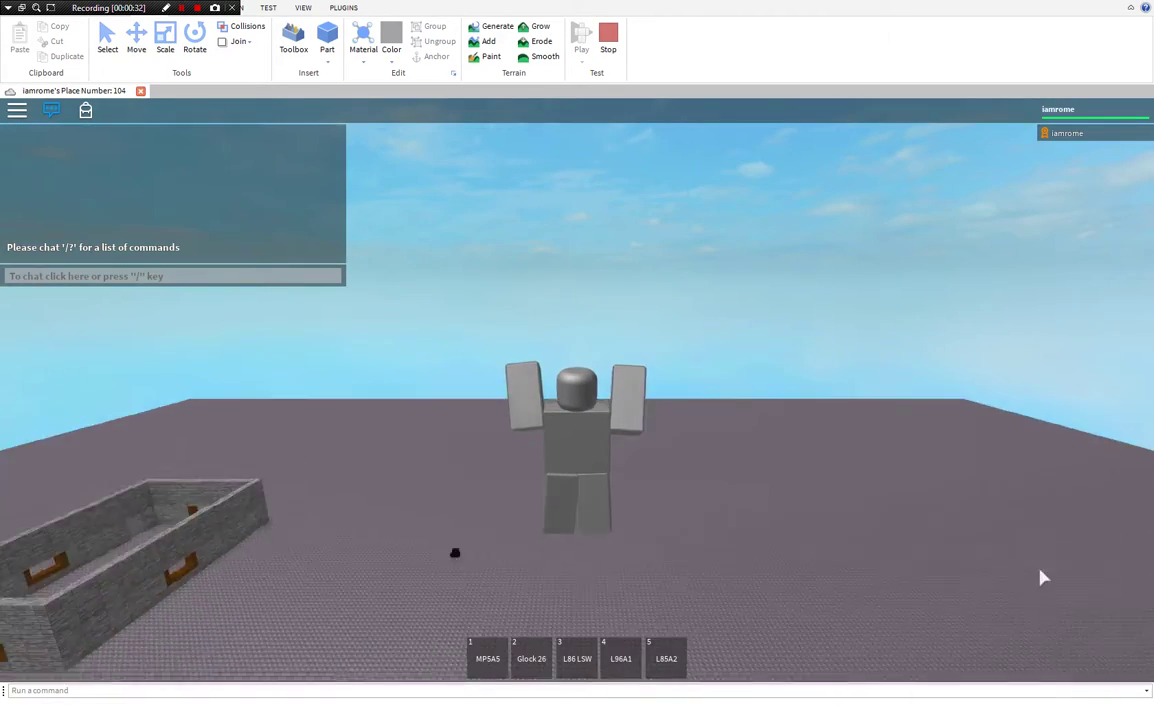
{"action": "key", "text": "5"}
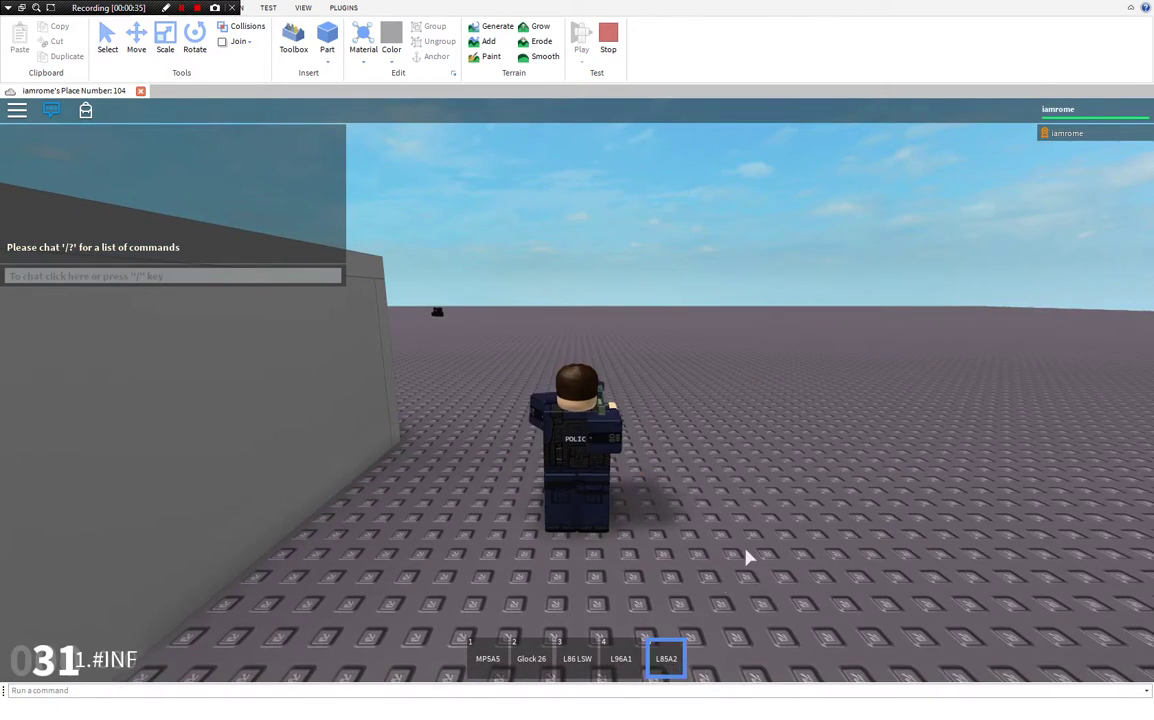
{"action": "key", "text": "d"}
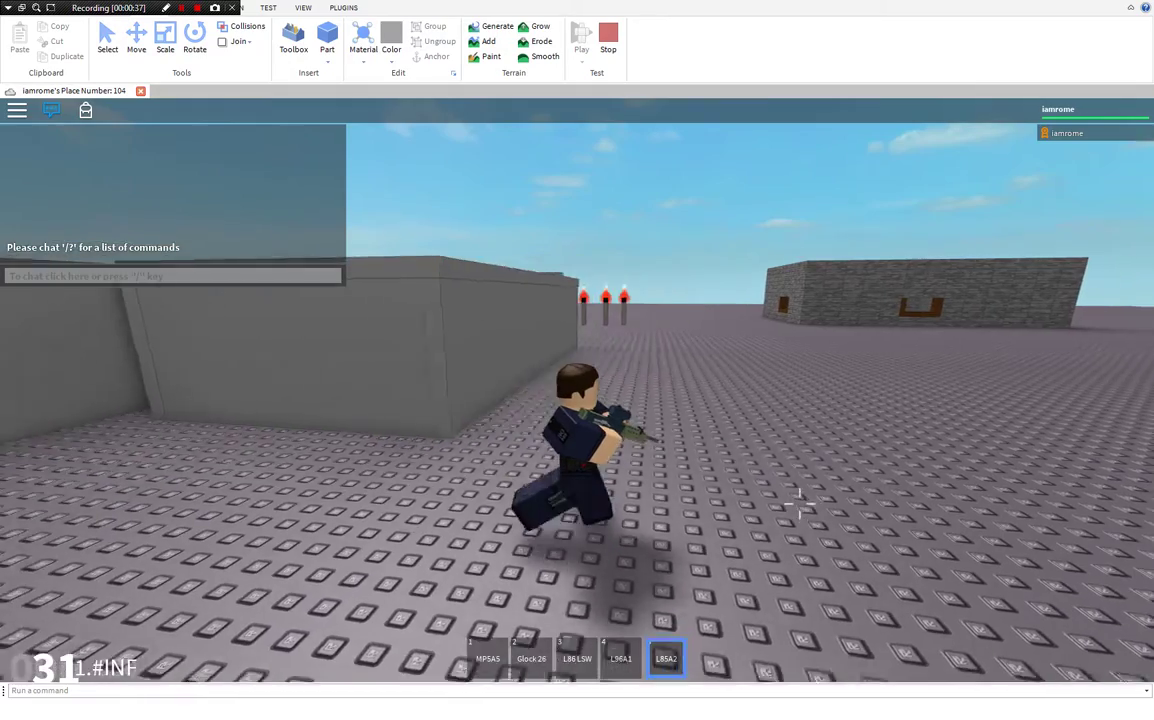
{"action": "left_click", "coordinate": [531, 659]}
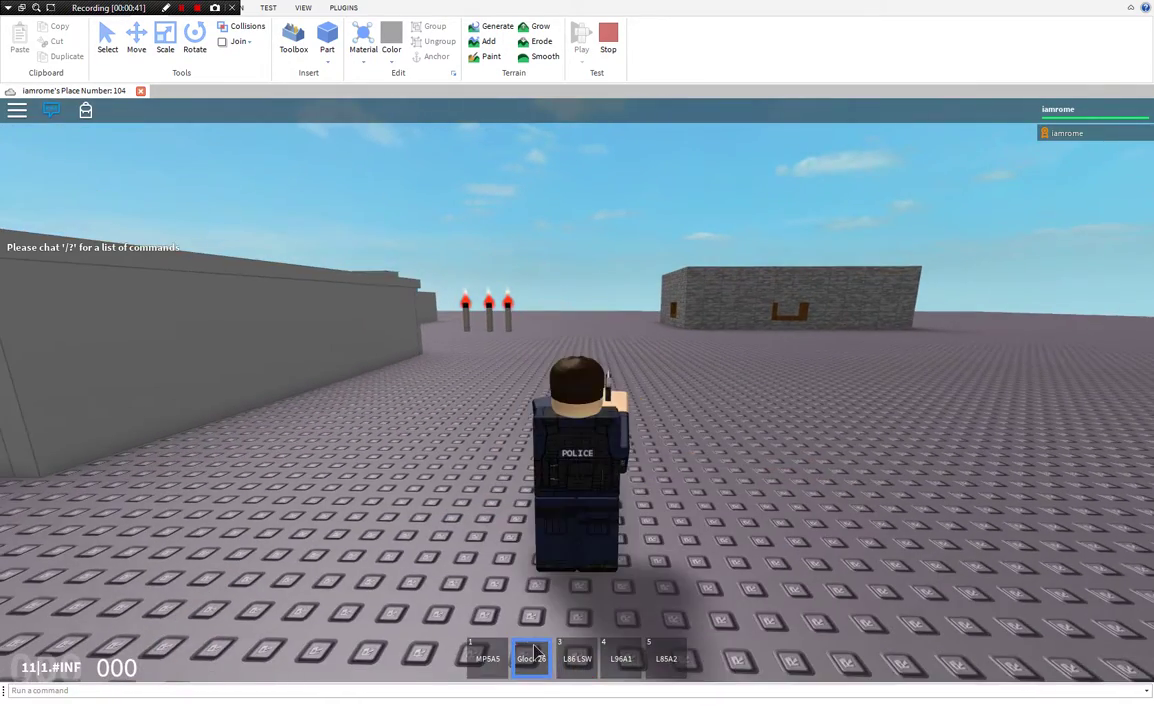
{"action": "key", "text": "1"}
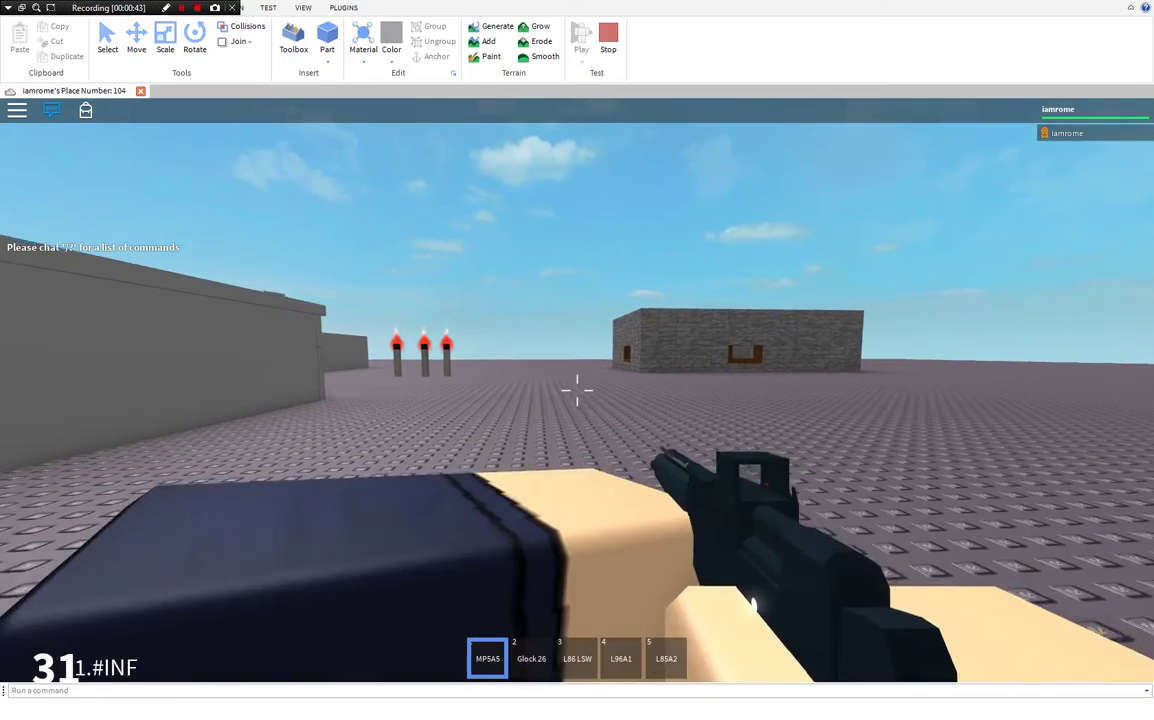
{"action": "scroll", "coordinate": [577, 390], "scroll_direction": "down", "scroll_amount": 4}
{"action": "right_click_drag", "start_coordinate": [605, 390], "coordinate": [594, 391]}
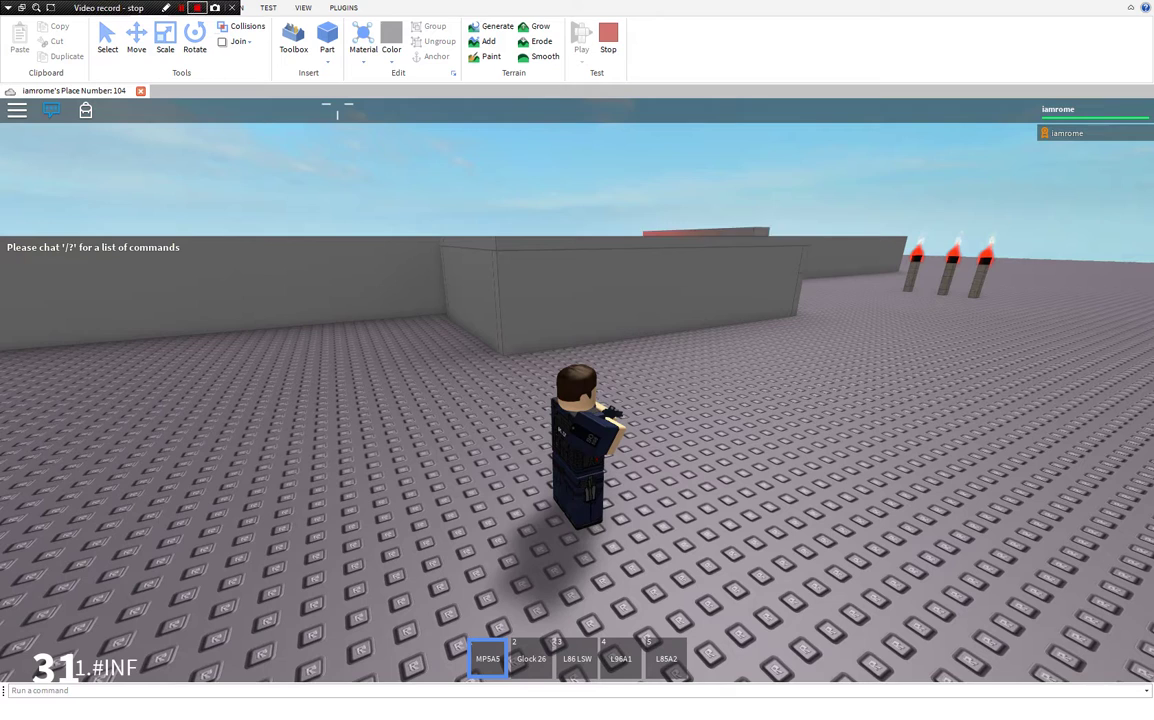
Pause the running simulation and close the Gun_Script that opens in the debugger
{"action": "left_click", "coordinate": [268, 7]}
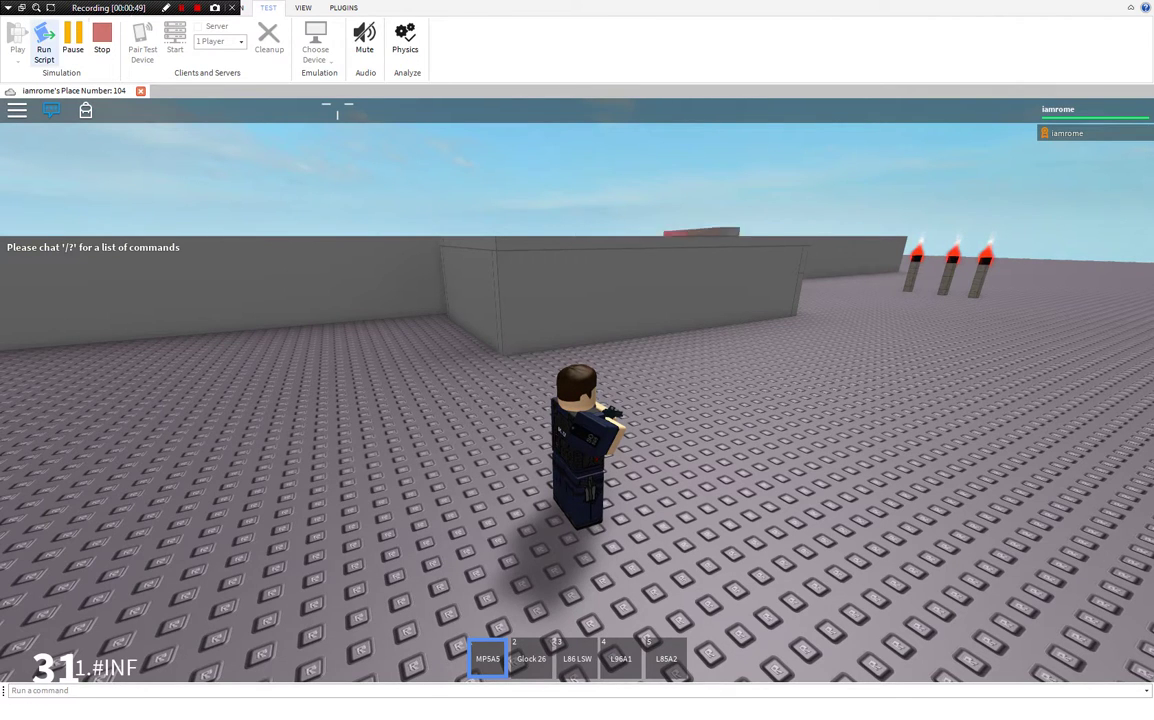
{"action": "left_click", "coordinate": [73, 38]}
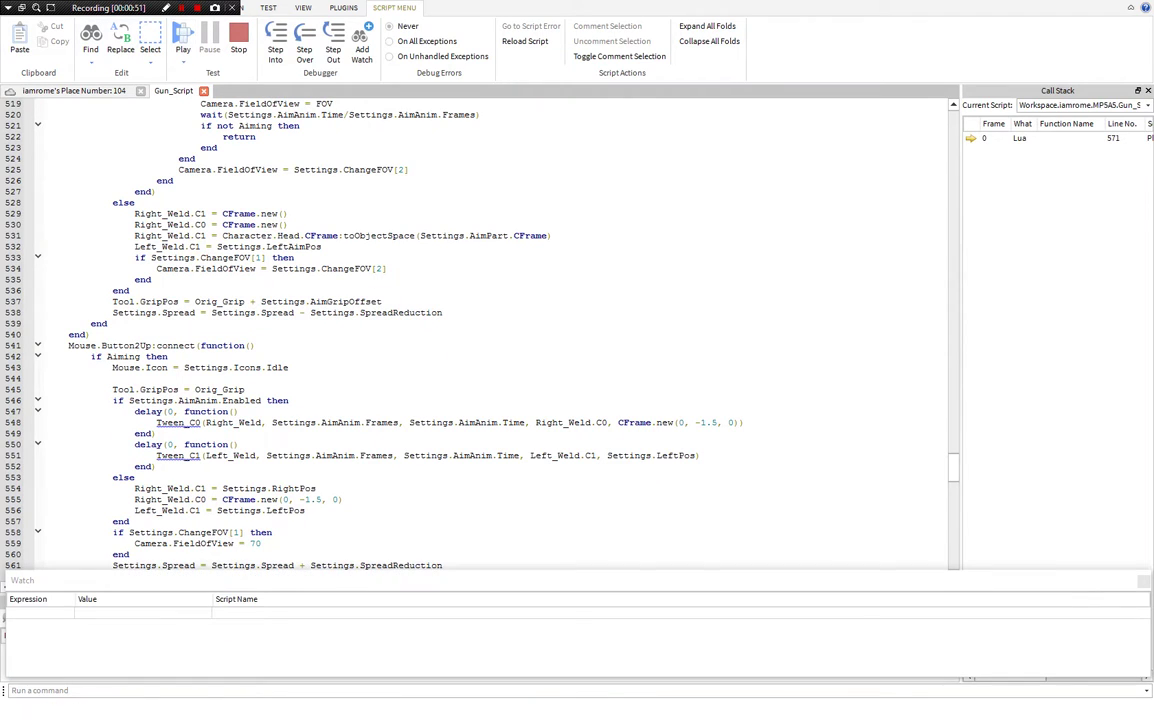
{"action": "left_click", "coordinate": [204, 91]}
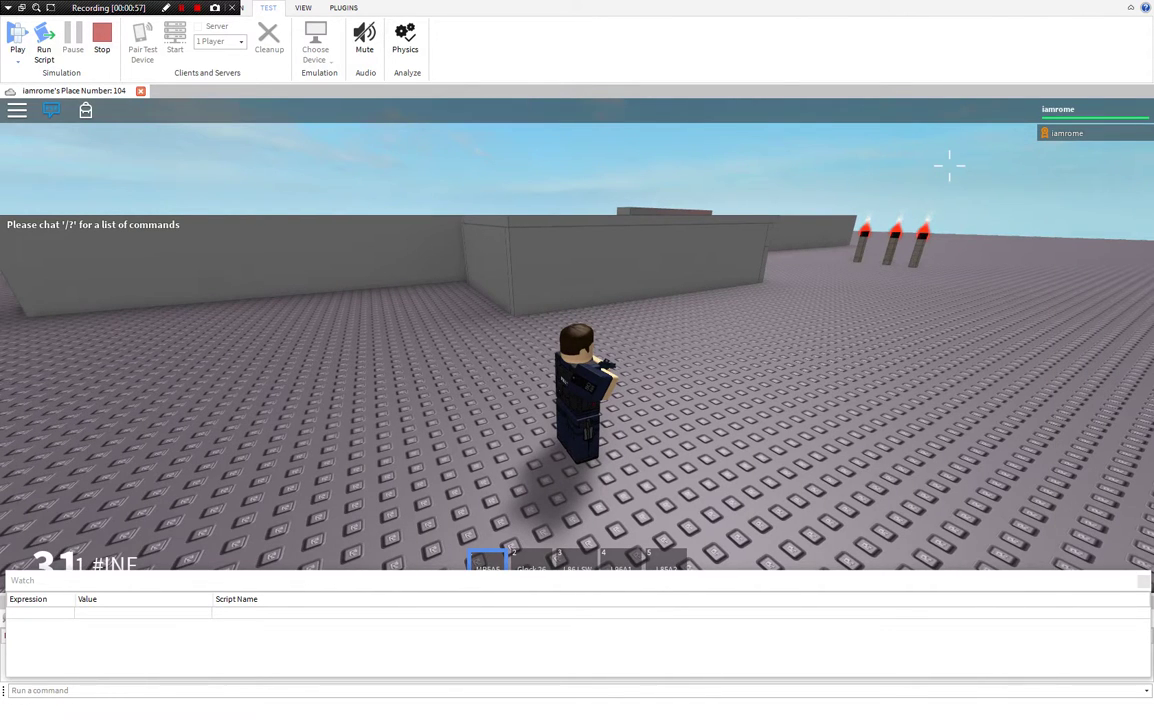
Show the Explorer, expand Workspace and select the player's character model
{"action": "left_click_drag", "start_coordinate": [150, 8], "coordinate": [737, 7]}
{"action": "left_click", "coordinate": [188, 8]}
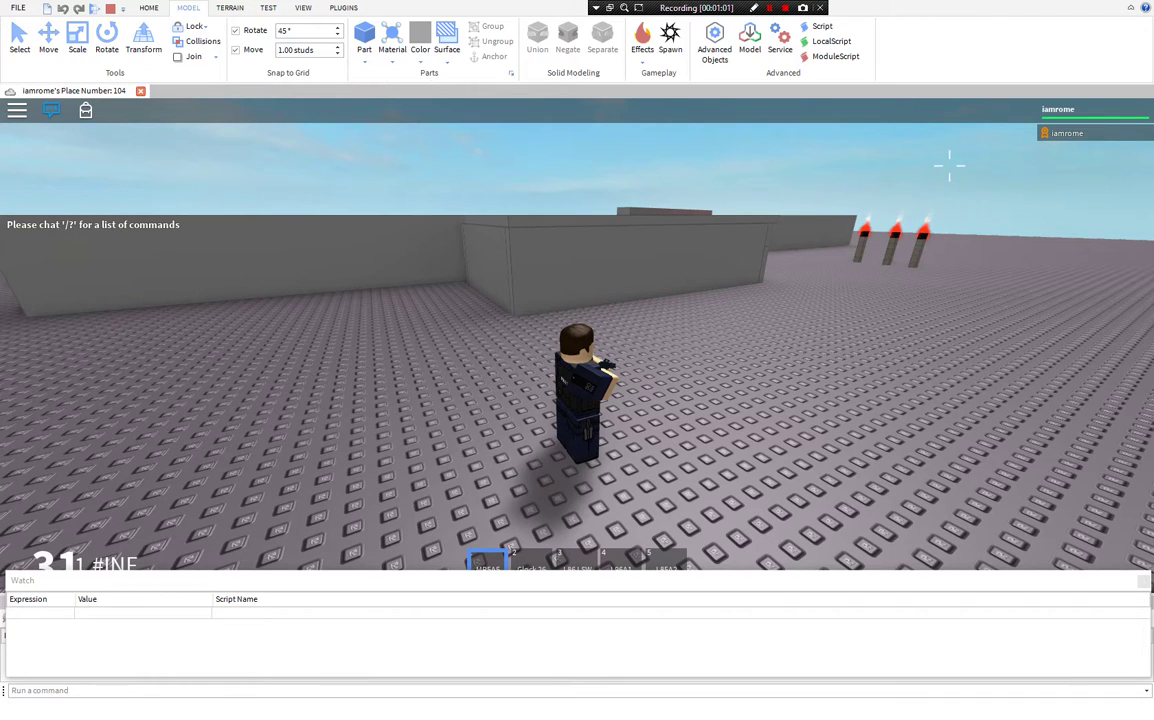
{"action": "left_click", "coordinate": [149, 8]}
{"action": "left_click", "coordinate": [268, 8]}
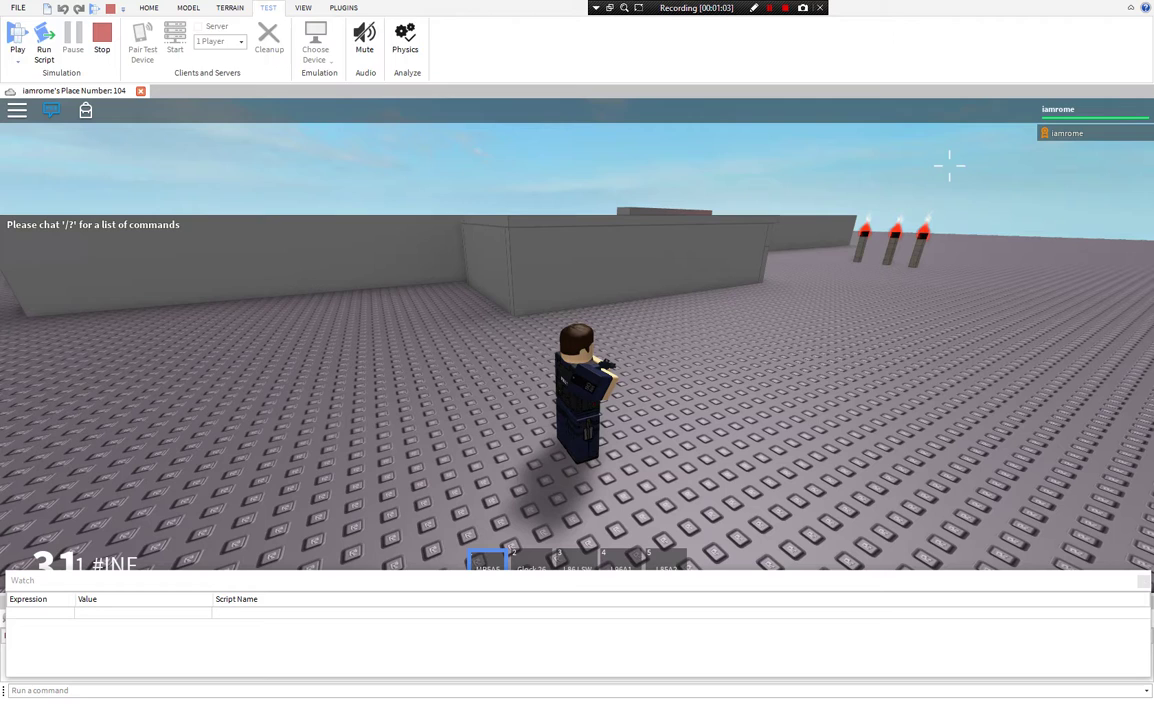
{"action": "left_click", "coordinate": [230, 8]}
{"action": "left_click", "coordinate": [303, 8]}
{"action": "left_click", "coordinate": [23, 40]}
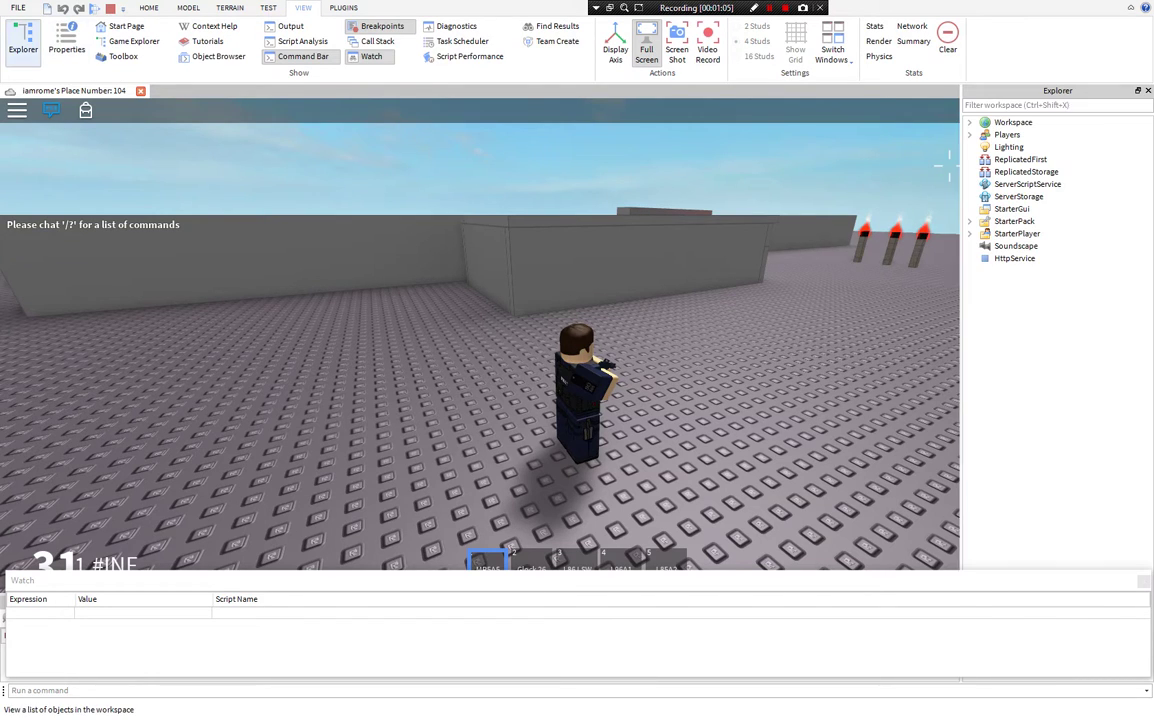
{"action": "left_click", "coordinate": [970, 122]}
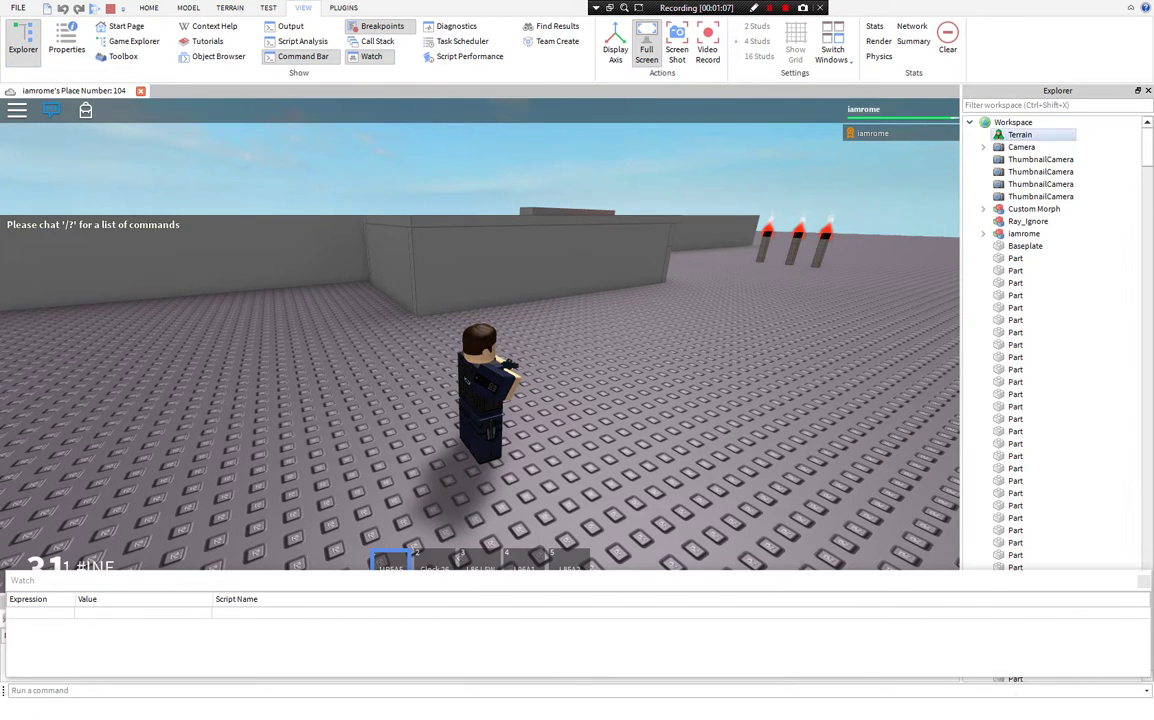
{"action": "left_click", "coordinate": [1024, 234]}
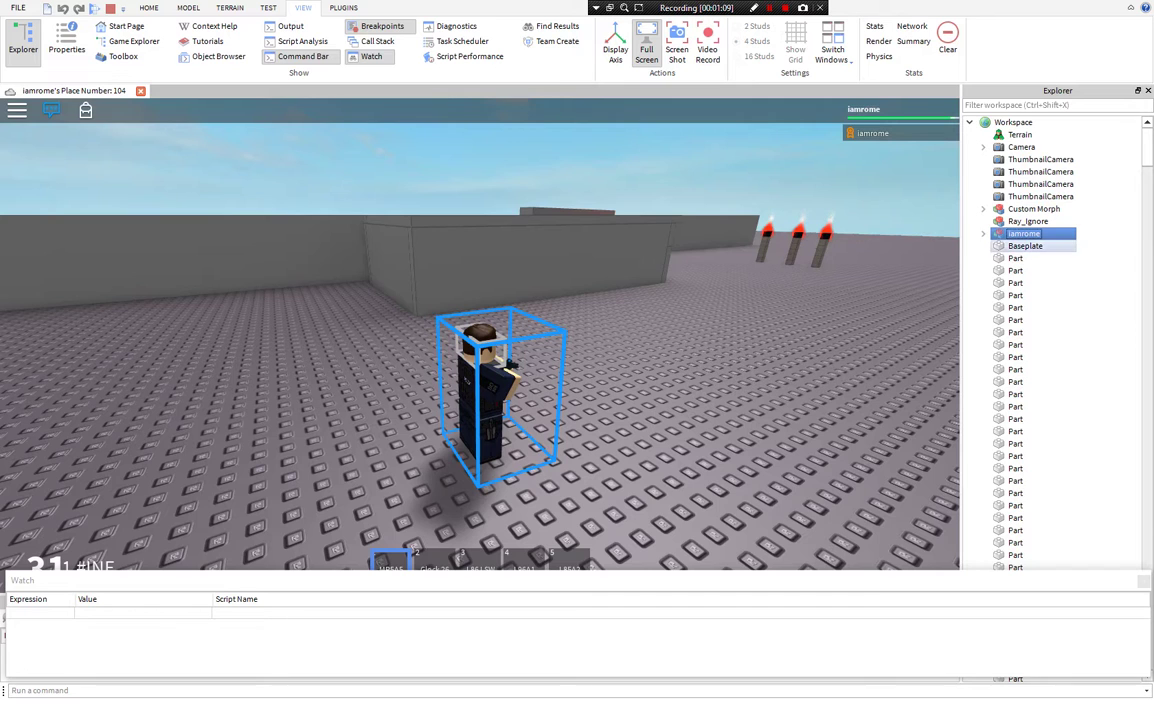
Ungroup the player's character, regroup its parts as one model and copy that model
{"action": "left_click", "coordinate": [149, 8]}
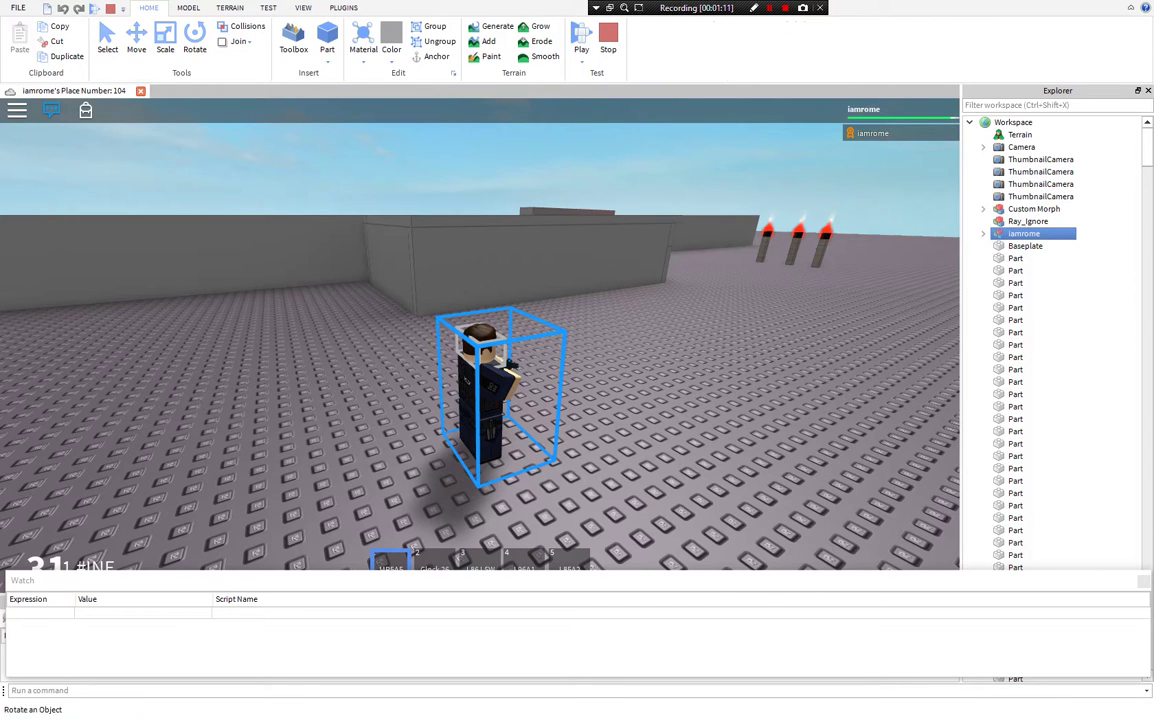
{"action": "left_click", "coordinate": [439, 41]}
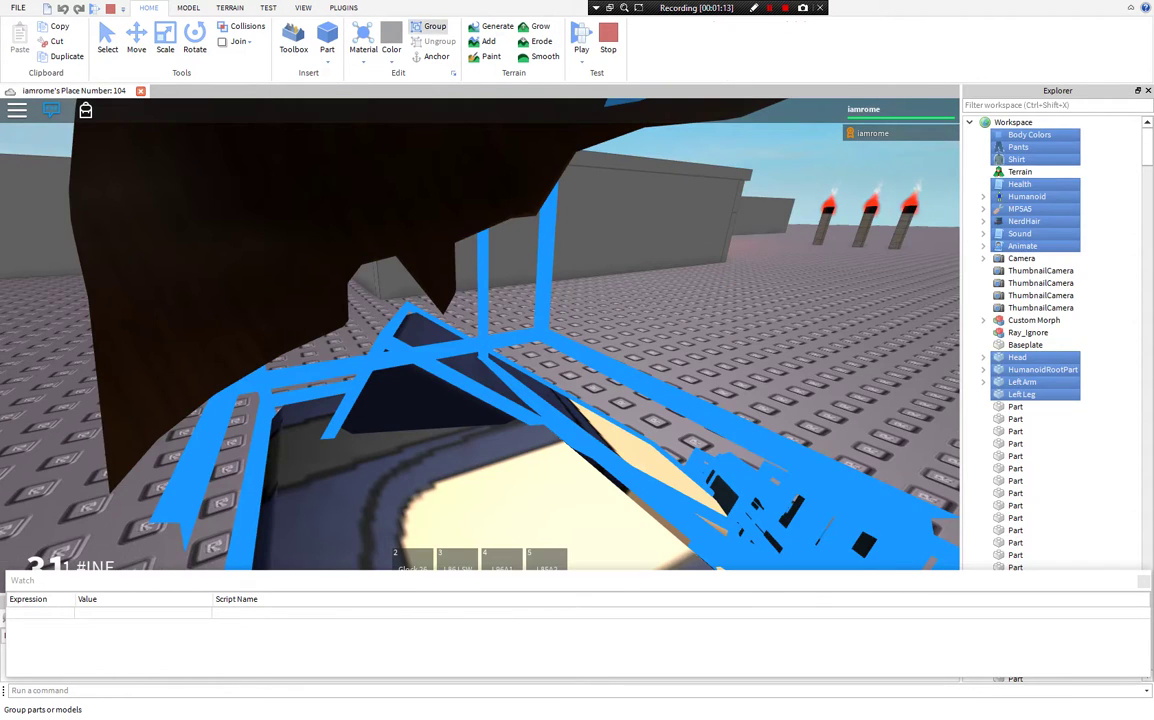
{"action": "left_click", "coordinate": [433, 26]}
{"action": "right_click_drag", "start_coordinate": [648, 298], "coordinate": [648, 299]}
{"action": "scroll", "coordinate": [648, 299], "scroll_direction": "down", "scroll_amount": 3}
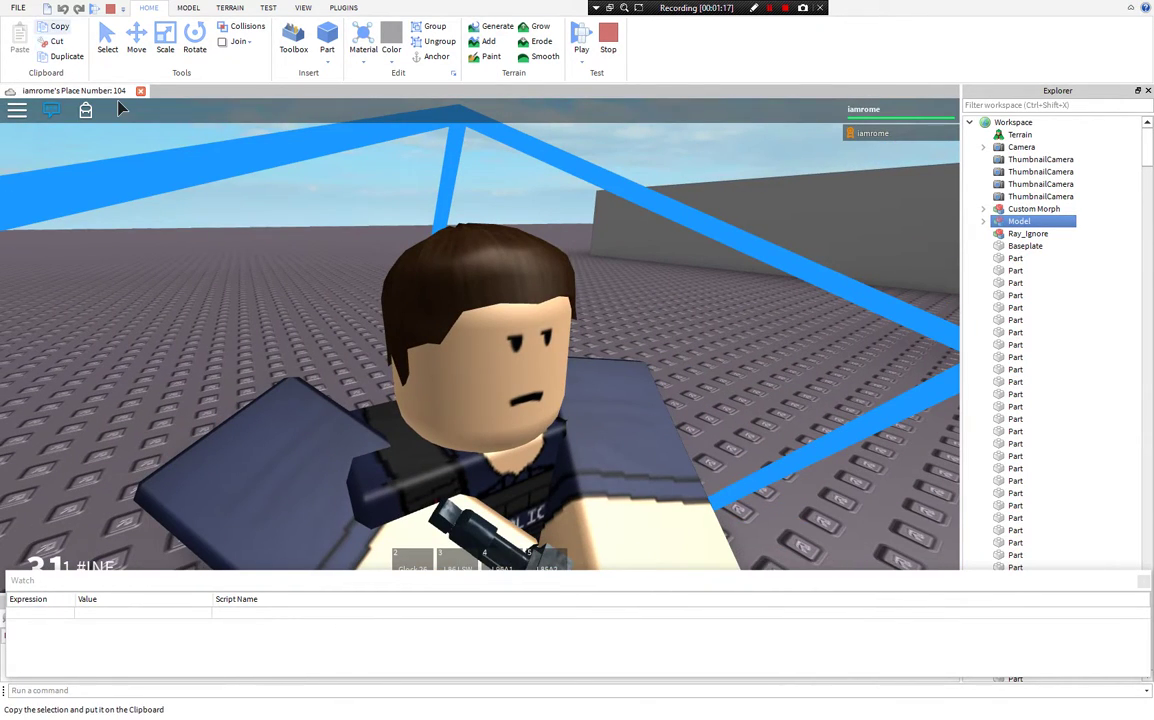
Stop the play test and paste the copied character model into the place
{"action": "left_click", "coordinate": [608, 40]}
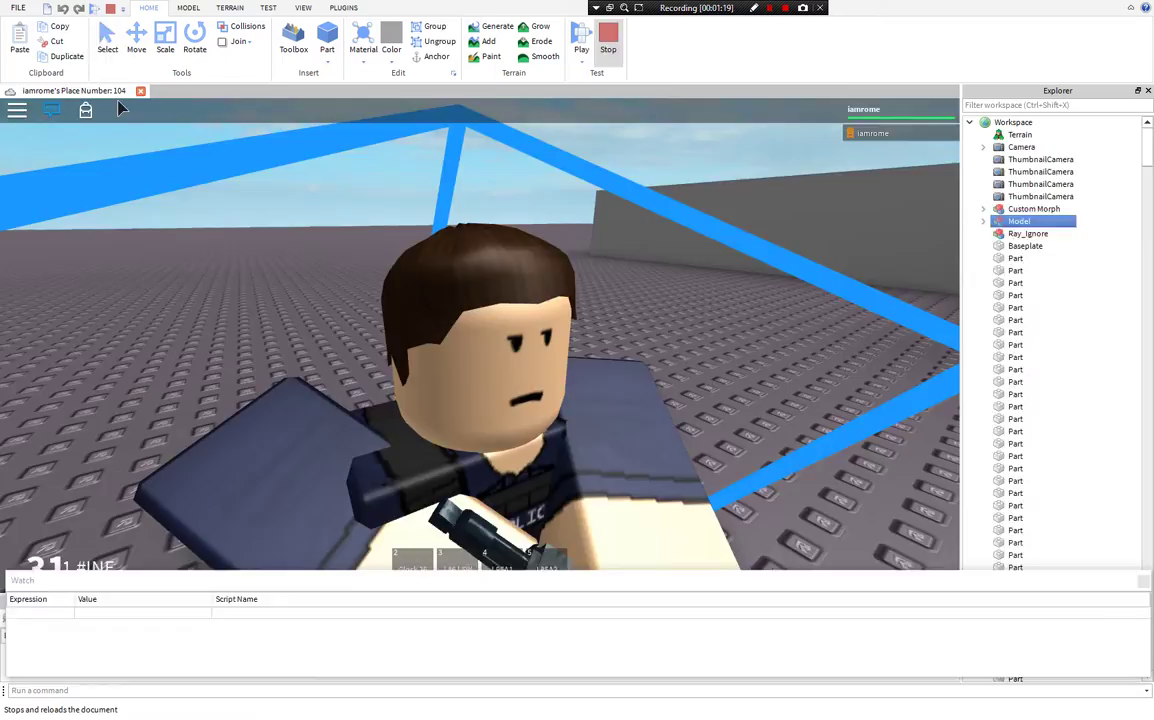
{"action": "scroll", "coordinate": [480, 390], "scroll_direction": "down", "scroll_amount": 5}
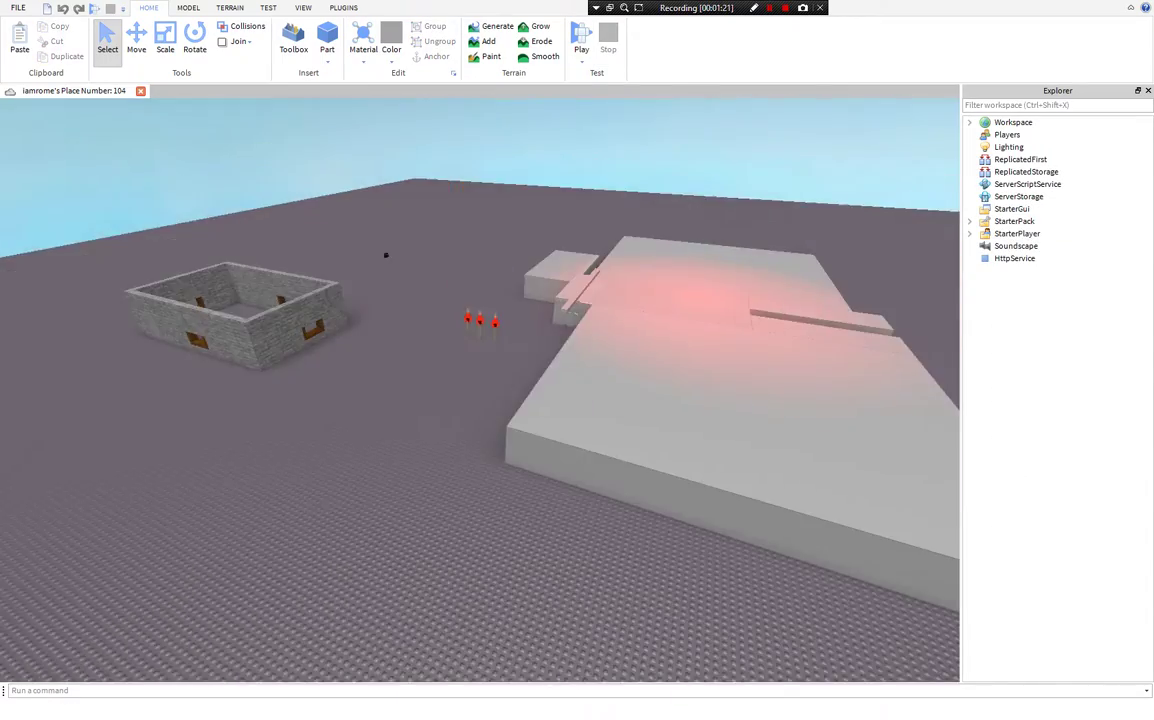
{"action": "right_click_drag", "start_coordinate": [480, 390], "coordinate": [340, 400]}
{"action": "scroll", "coordinate": [480, 390], "scroll_direction": "up", "scroll_amount": 5}
{"action": "right_click", "coordinate": [433, 397]}
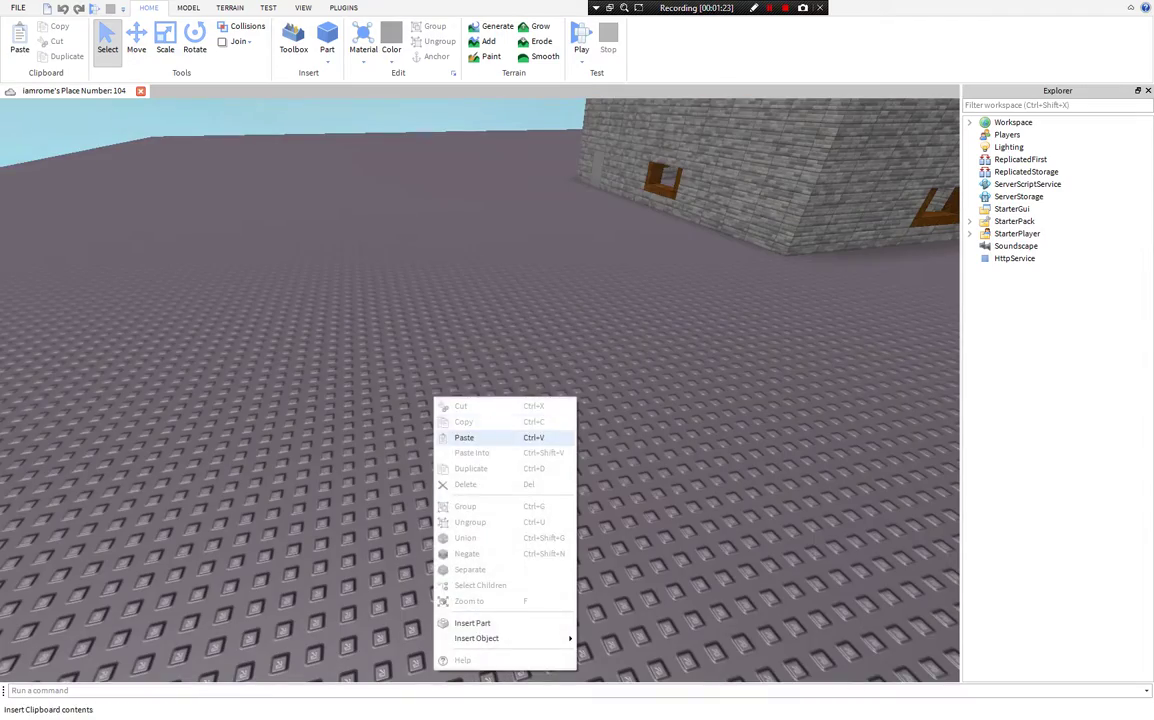
{"action": "left_click", "coordinate": [464, 438]}
{"action": "right_click_drag", "start_coordinate": [464, 438], "coordinate": [640, 430]}
{"action": "scroll", "coordinate": [480, 390], "scroll_direction": "down", "scroll_amount": 5}
{"action": "scroll", "coordinate": [495, 390], "scroll_direction": "up", "scroll_amount": 5}
{"action": "scroll", "coordinate": [490, 390], "scroll_direction": "up", "scroll_amount": 3}
{"action": "right_click_drag", "start_coordinate": [490, 390], "coordinate": [540, 410]}
{"action": "scroll", "coordinate": [490, 390], "scroll_direction": "down", "scroll_amount": 8}
Move the pasted character model along the red axis onto the open baseplate away from the buildings
{"action": "left_click", "coordinate": [136, 40]}
{"action": "scroll", "coordinate": [484, 390], "scroll_direction": "up", "scroll_amount": 4}
{"action": "scroll", "coordinate": [485, 385], "scroll_direction": "up", "scroll_amount": 3}
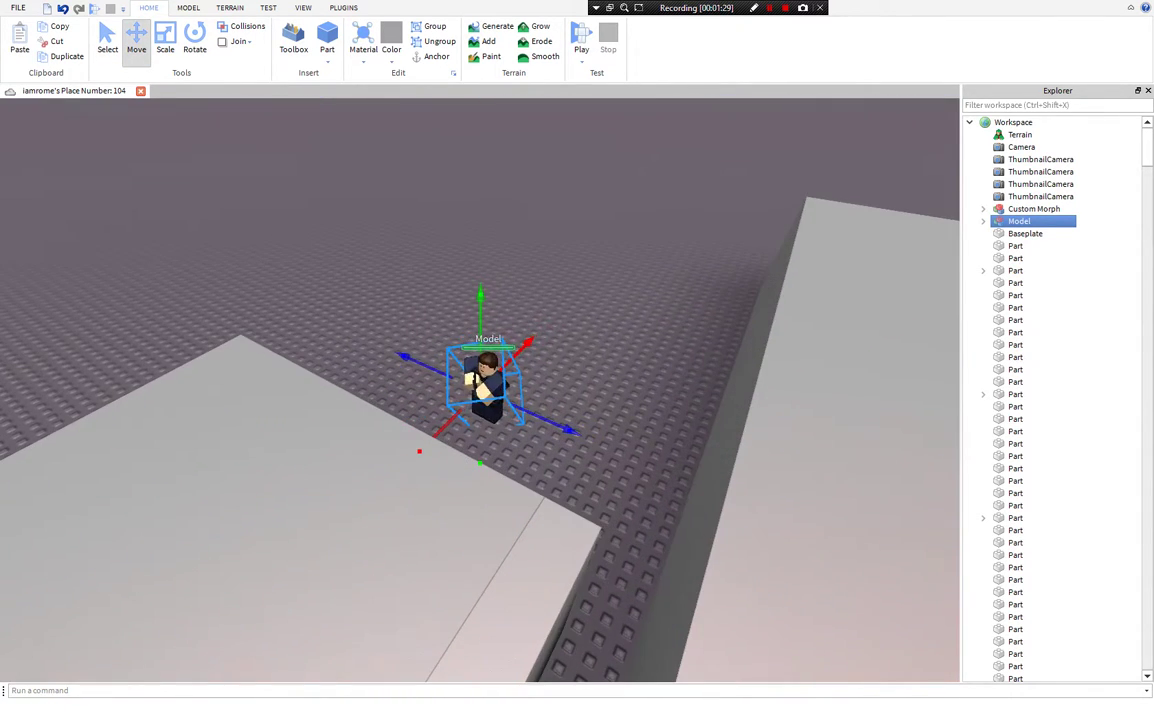
{"action": "left_click_drag", "start_coordinate": [525, 345], "coordinate": [642, 231]}
{"action": "right_click_drag", "start_coordinate": [642, 231], "coordinate": [715, 235]}
{"action": "key", "text": "w"}
{"action": "right_click_drag", "start_coordinate": [480, 390], "coordinate": [490, 280]}
{"action": "scroll", "coordinate": [484, 365], "scroll_direction": "up", "scroll_amount": 5}
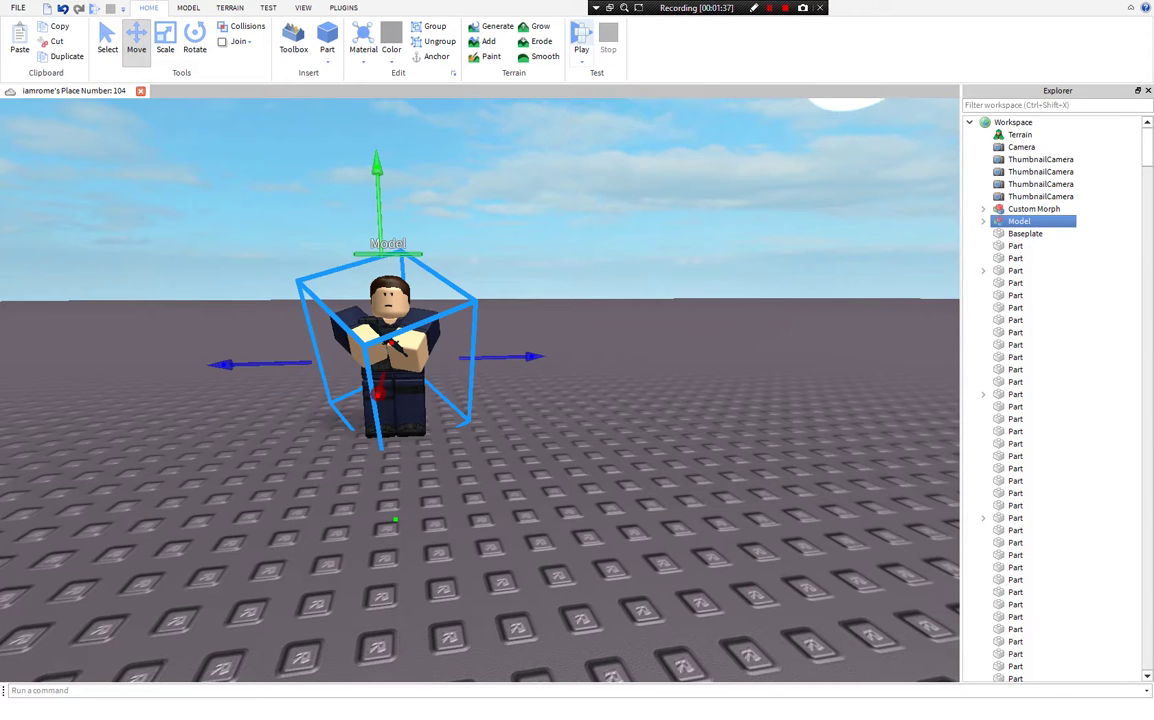
Start another play test, equip the avatar with the Glock 26 and walk it towards the posed model
{"action": "left_click", "coordinate": [581, 40]}
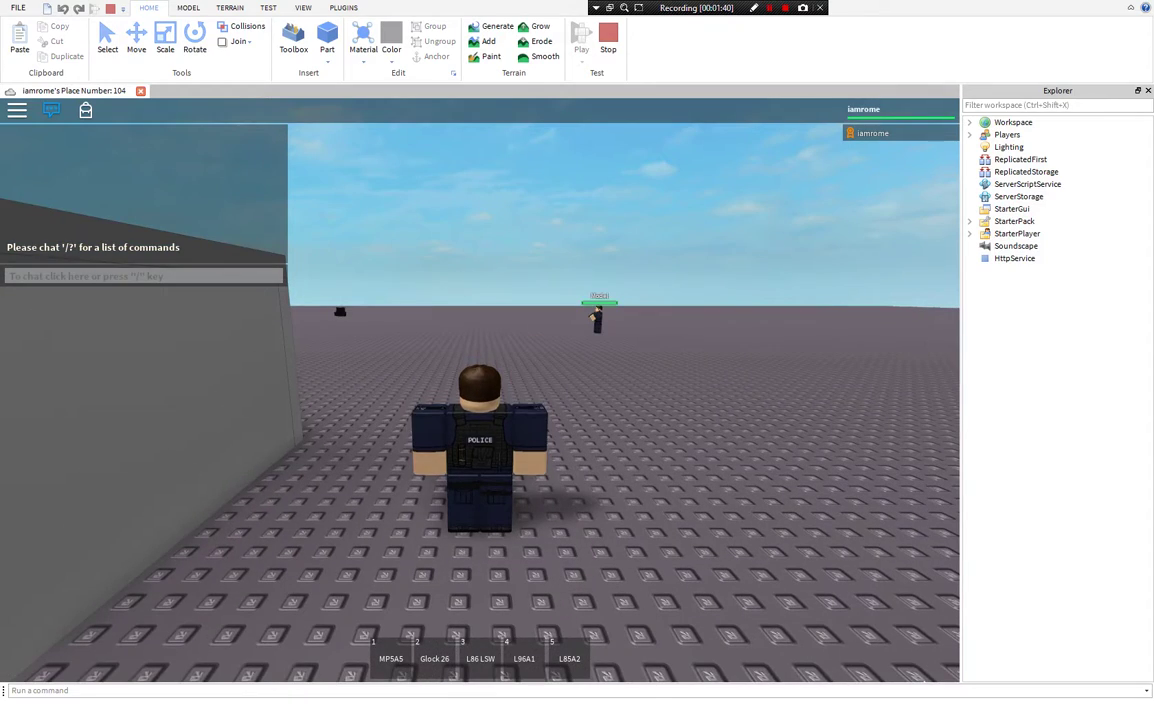
{"action": "key", "text": "1"}
{"action": "key", "text": "2"}
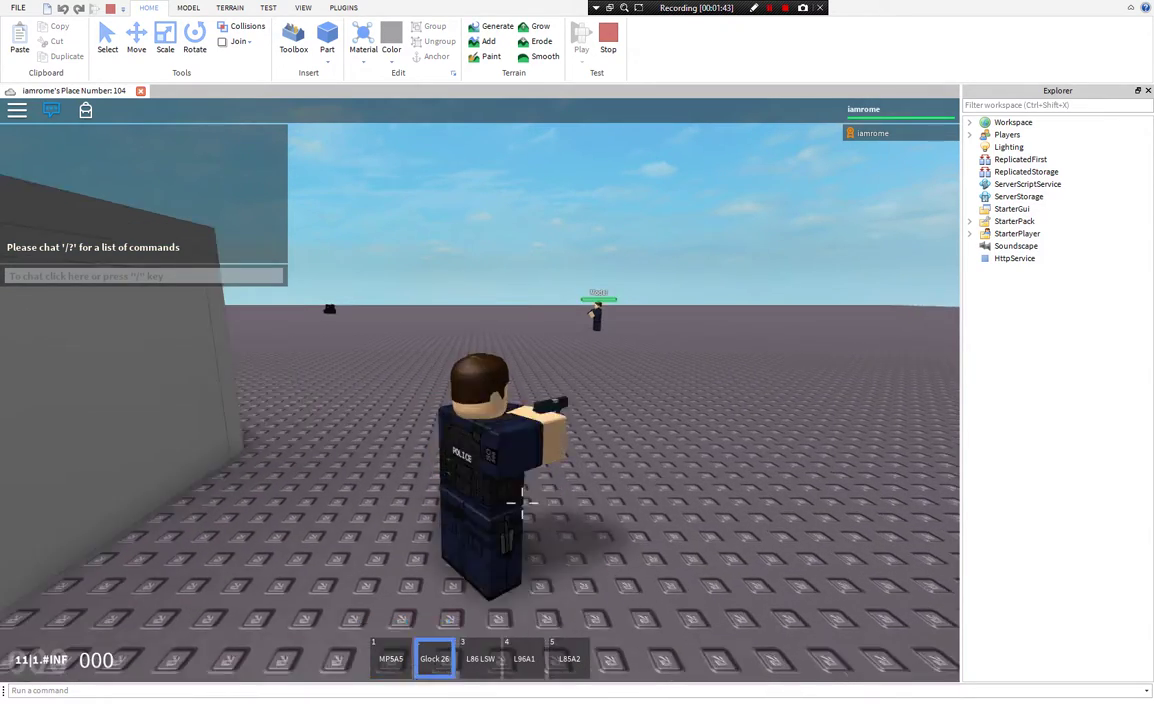
{"action": "key", "text": "w"}
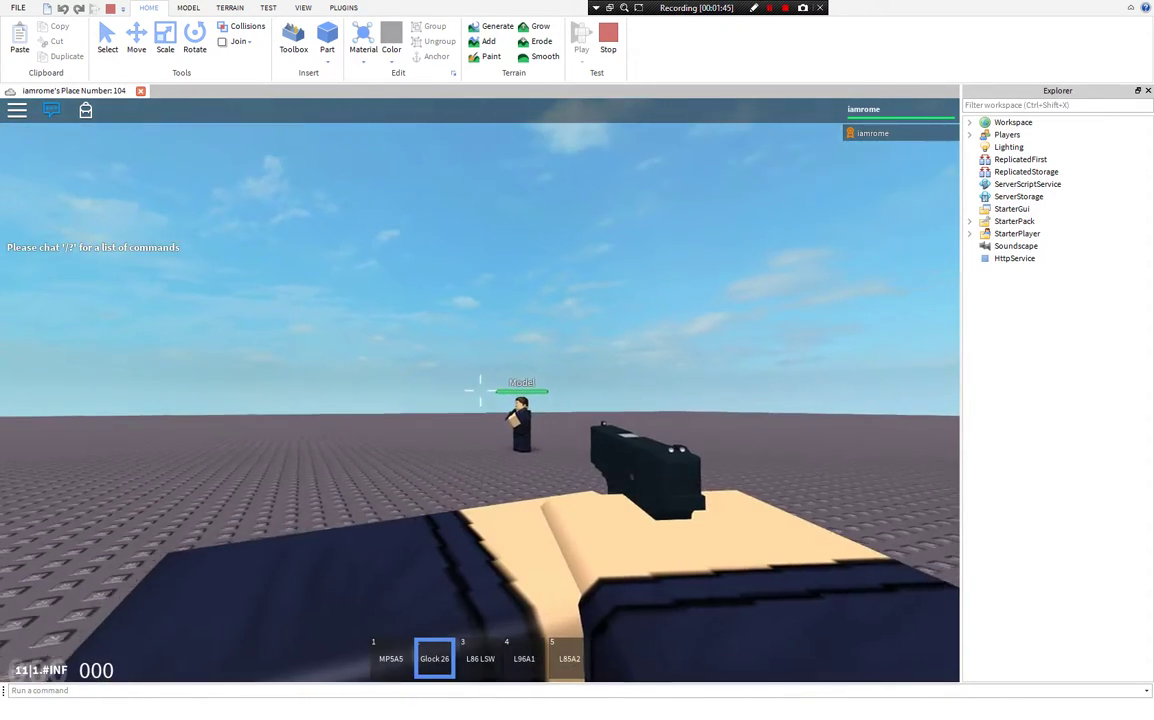
{"action": "scroll", "coordinate": [480, 390], "scroll_direction": "down", "scroll_amount": 4}
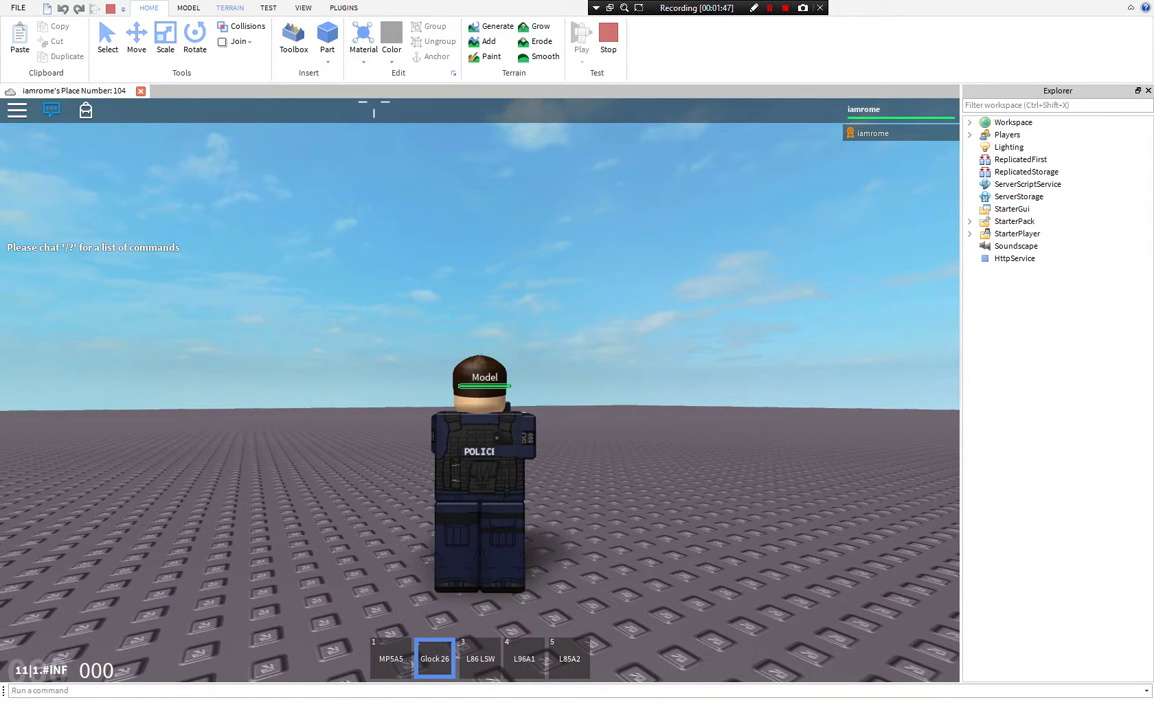
Pause the simulation with the Glock 26 in hand and close the Gun_Script opened by the debugger
{"action": "left_click", "coordinate": [268, 8]}
{"action": "left_click", "coordinate": [72, 40]}
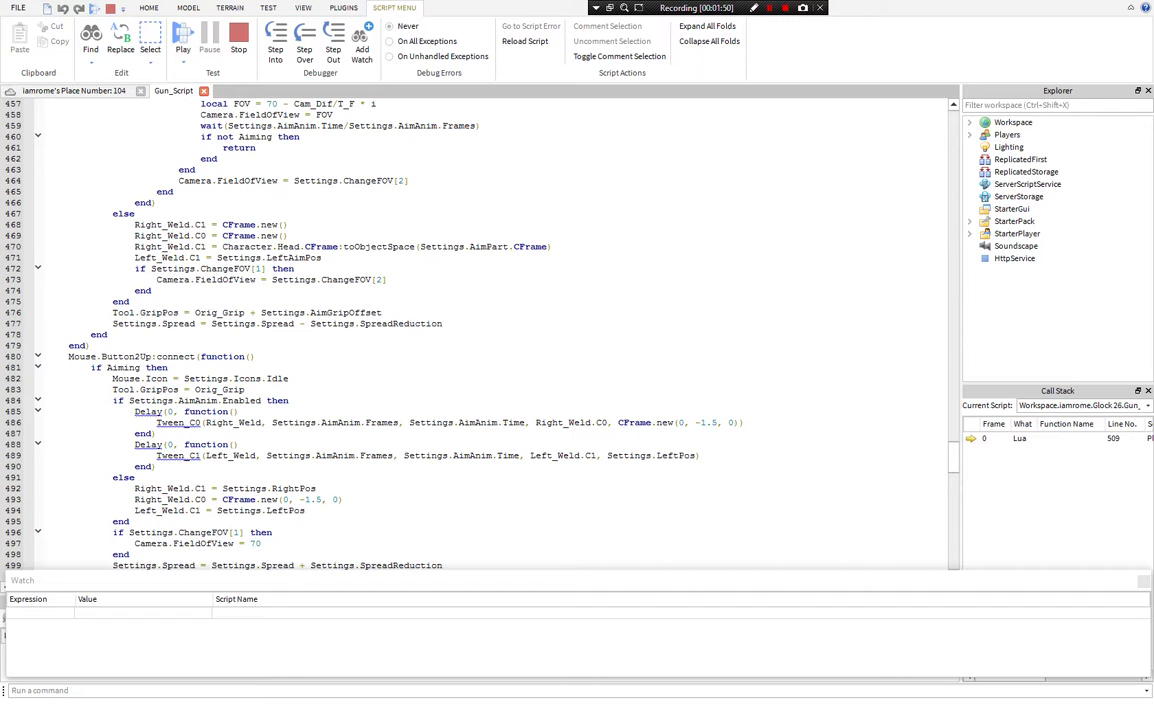
{"action": "left_click", "coordinate": [204, 91]}
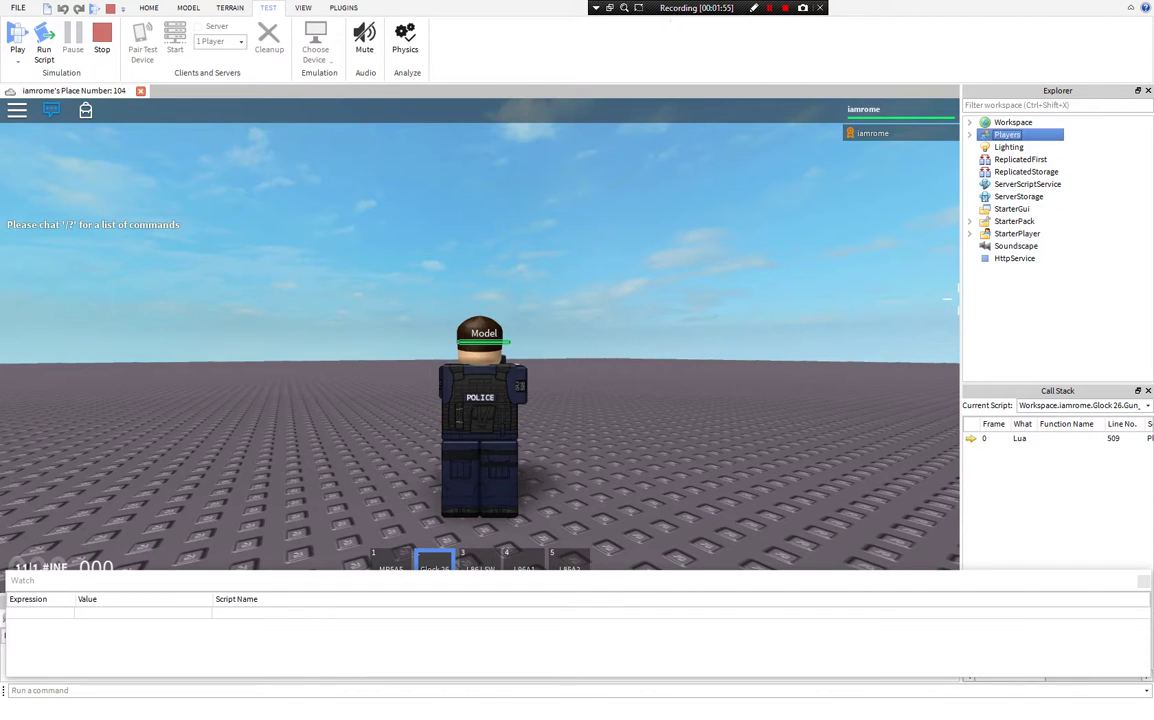
Ungroup the player's avatar in the Workspace and regroup its parts into a single model
{"action": "left_click", "coordinate": [970, 122]}
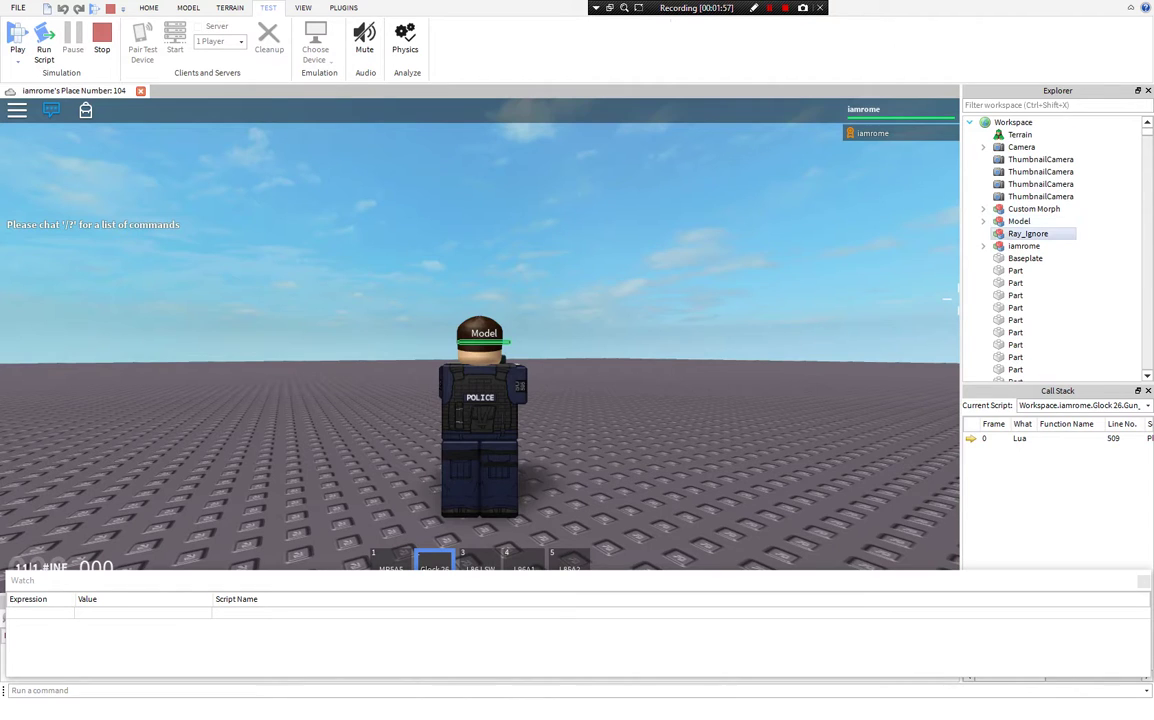
{"action": "left_click", "coordinate": [1024, 246]}
{"action": "right_click_drag", "start_coordinate": [519, 192], "coordinate": [369, 104]}
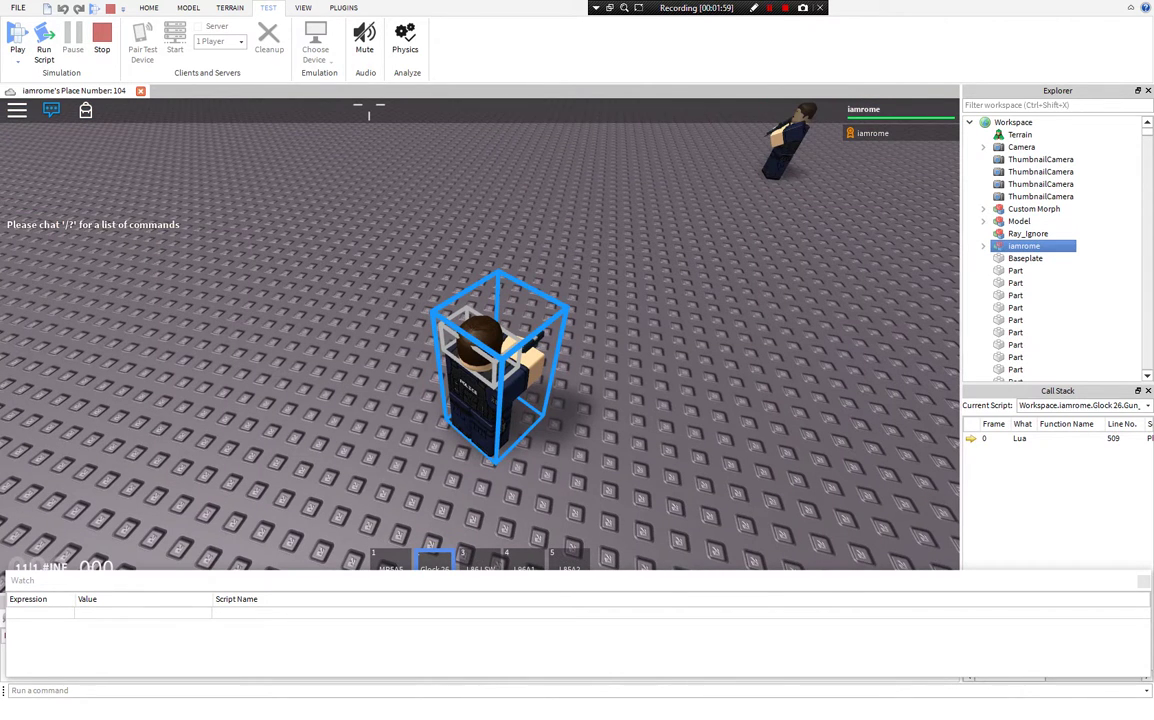
{"action": "left_click", "coordinate": [148, 7]}
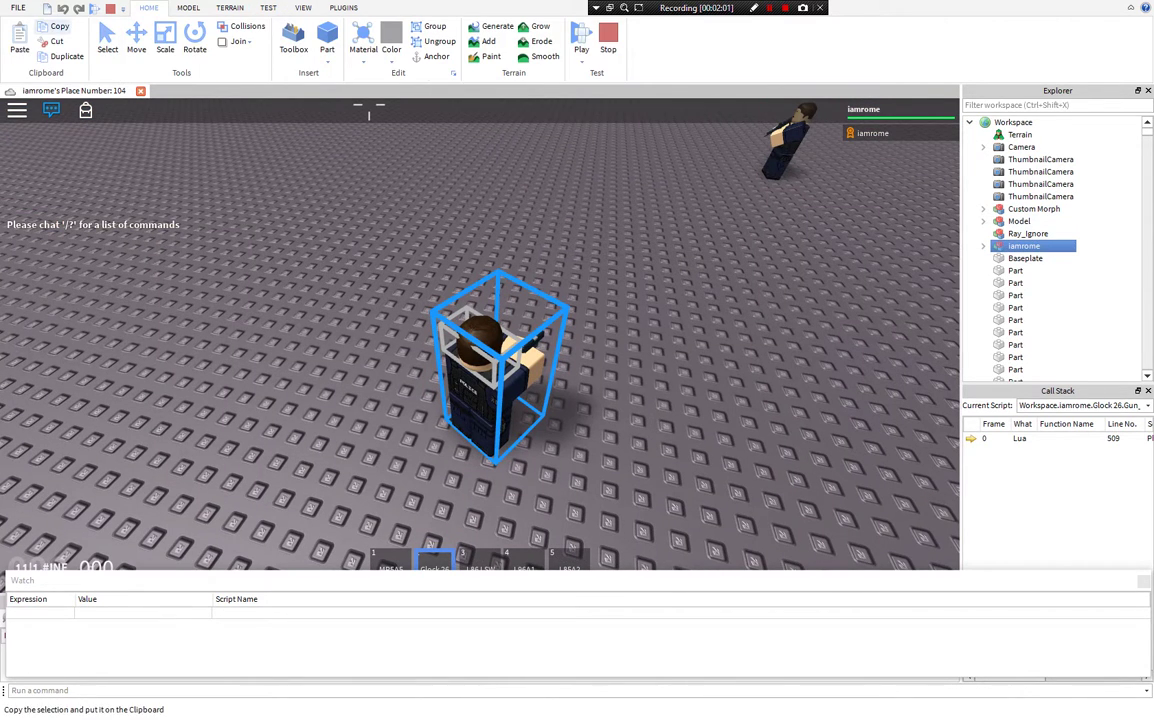
{"action": "left_click", "coordinate": [439, 41]}
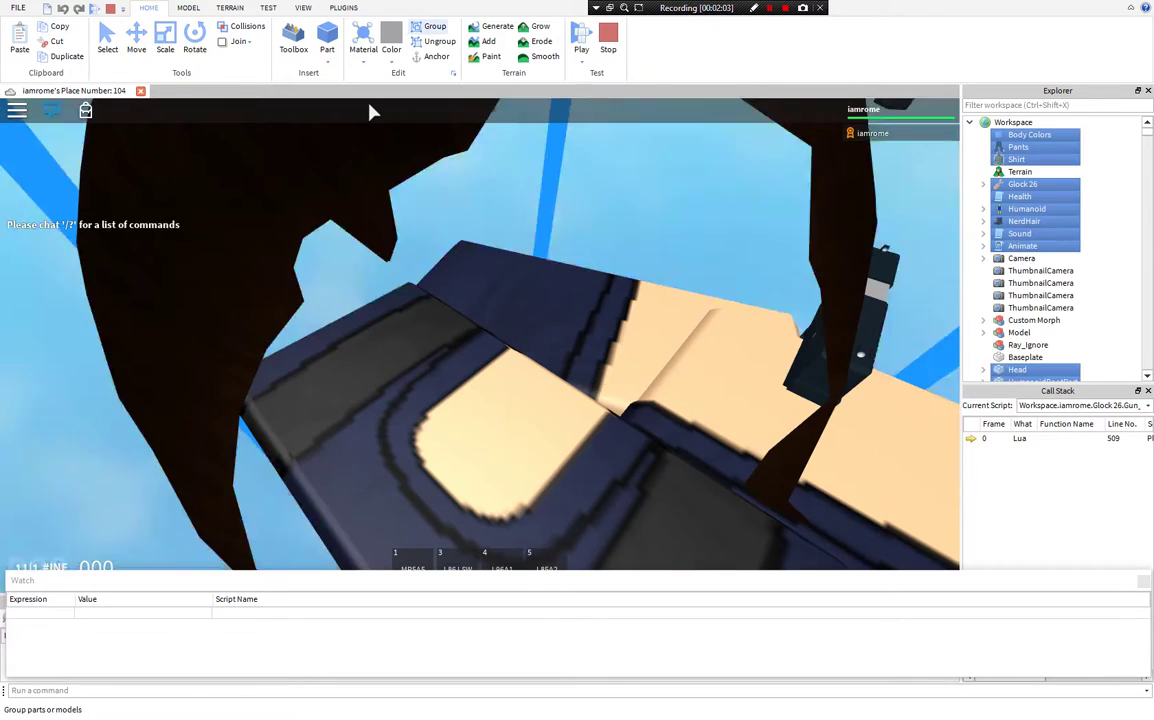
{"action": "left_click", "coordinate": [434, 26]}
{"action": "right_click_drag", "start_coordinate": [610, 267], "coordinate": [597, 273]}
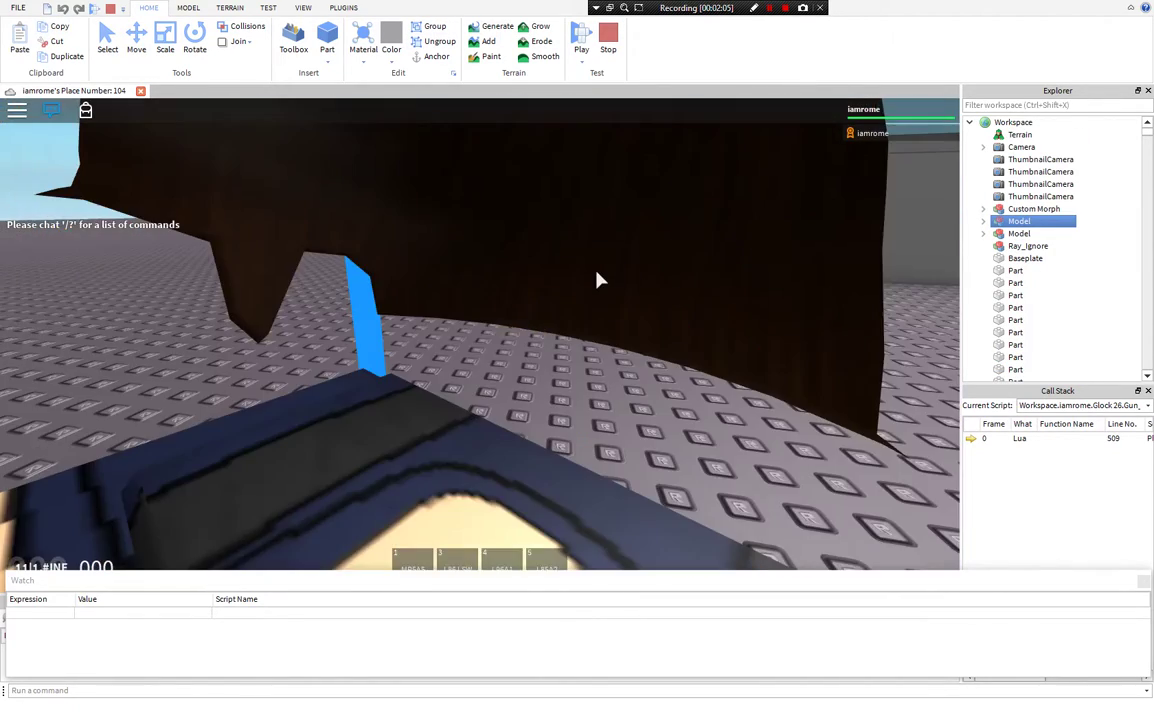
Stop the play test and paste the copied Glock 26 character model into the place
{"action": "scroll", "coordinate": [597, 273], "scroll_direction": "down", "scroll_amount": 5}
{"action": "key", "text": "shift+F5"}
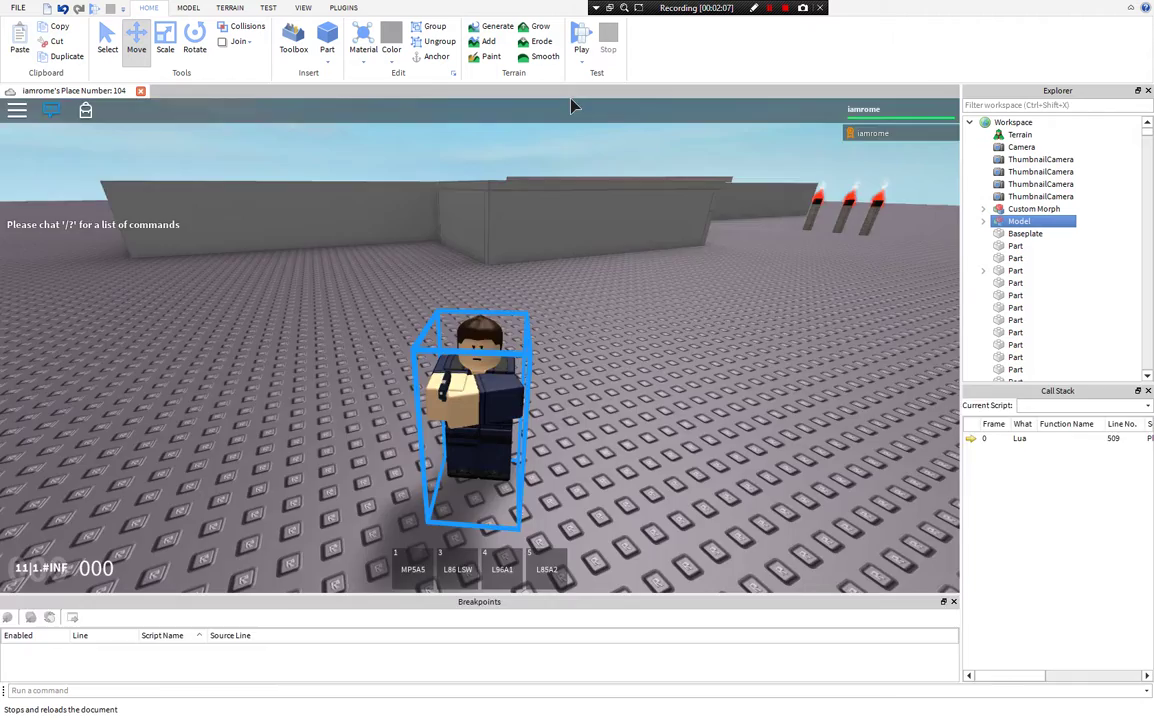
{"action": "scroll", "coordinate": [480, 390], "scroll_direction": "down", "scroll_amount": 5}
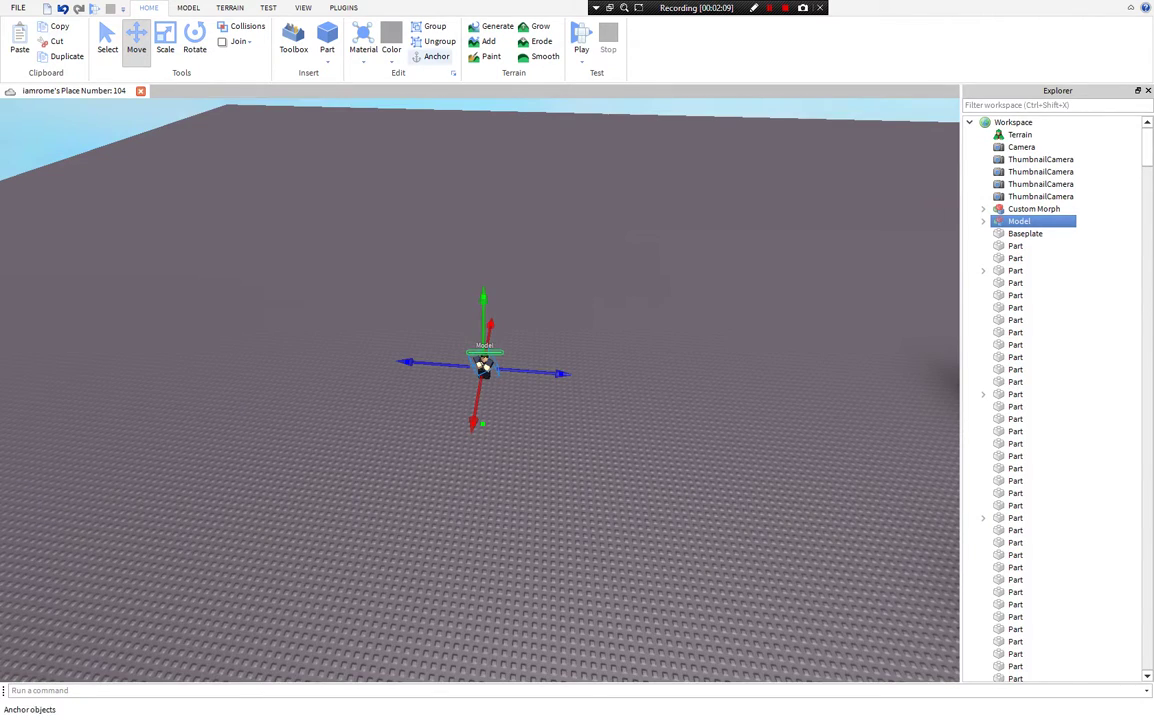
{"action": "left_click", "coordinate": [67, 56]}
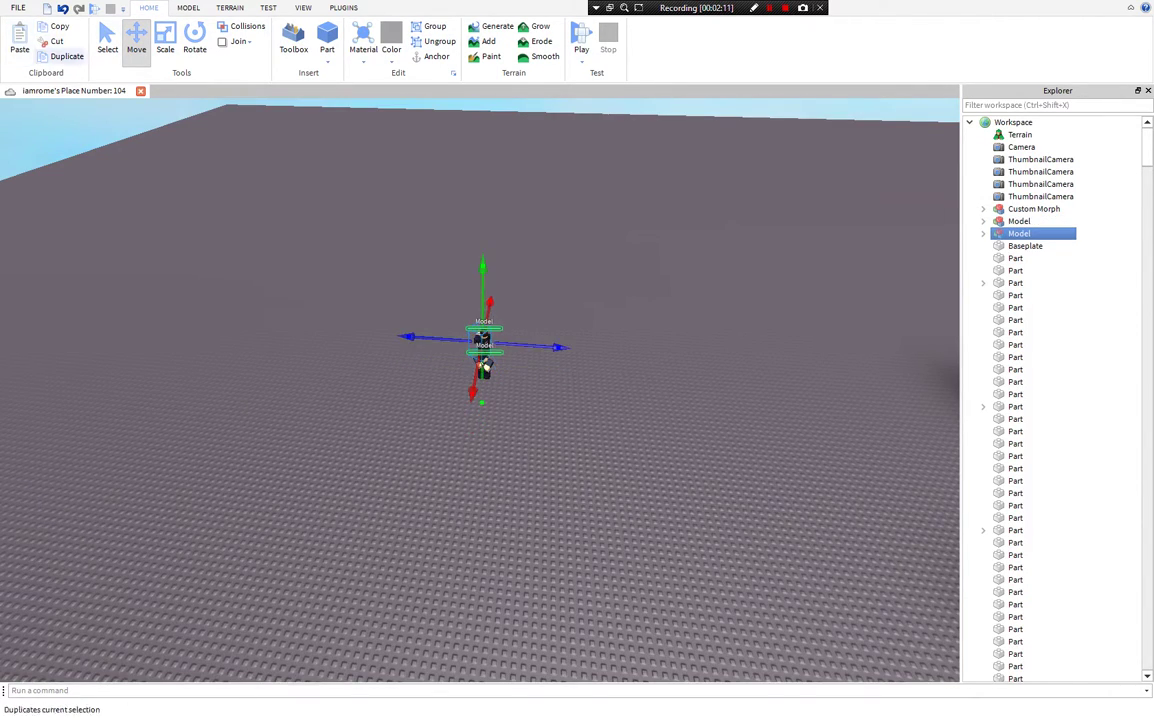
Move the pasted Glock 26 character off the first posed model so it stands beside it on the baseplate
{"action": "scroll", "coordinate": [484, 367], "scroll_direction": "up", "scroll_amount": 5}
{"action": "left_click_drag", "start_coordinate": [490, 240], "coordinate": [430, 408]}
{"action": "left_click_drag", "start_coordinate": [578, 432], "coordinate": [836, 455]}
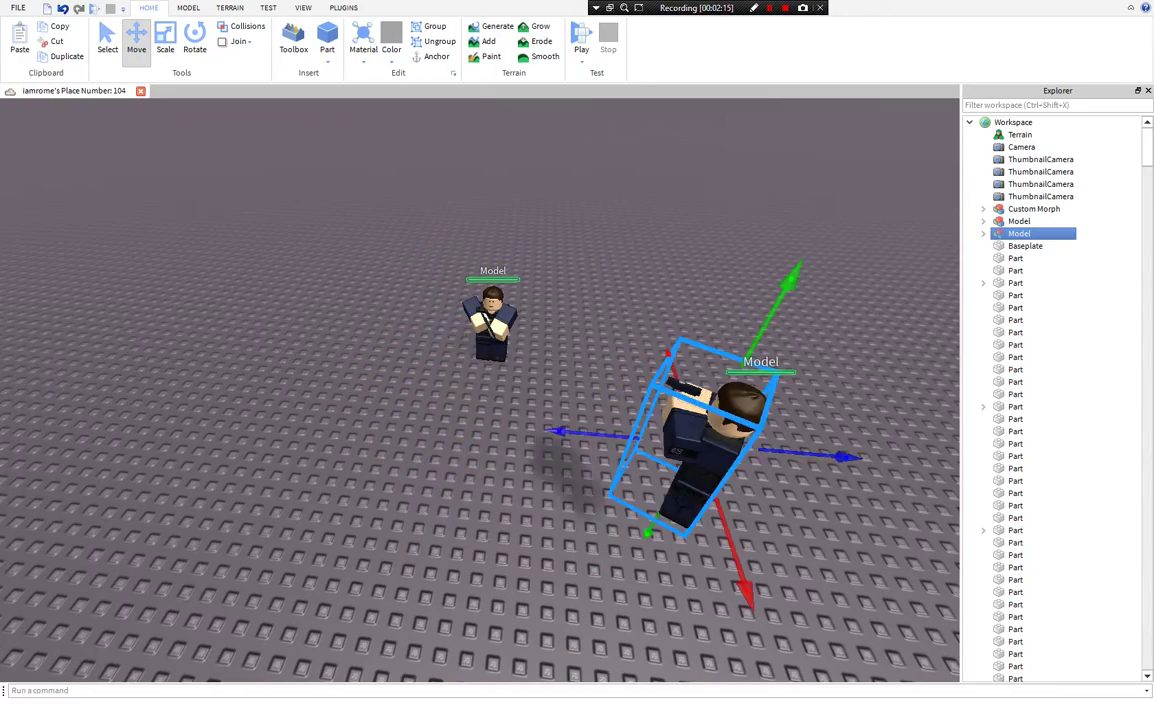
{"action": "right_click_drag", "start_coordinate": [836, 455], "coordinate": [930, 455]}
{"action": "scroll", "coordinate": [480, 390], "scroll_direction": "down", "scroll_amount": 4}
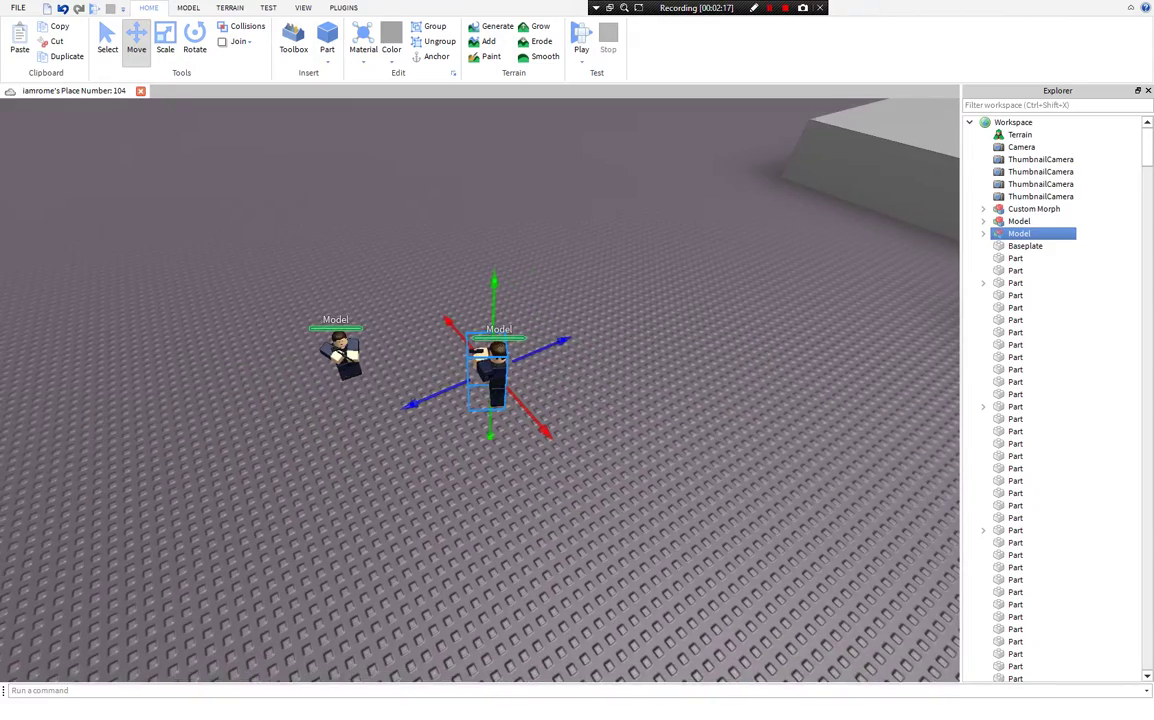
{"action": "key", "text": "a"}
{"action": "right_click_drag", "start_coordinate": [480, 390], "coordinate": [640, 405]}
{"action": "key", "text": "w"}
{"action": "left_click_drag", "start_coordinate": [645, 397], "coordinate": [606, 497]}
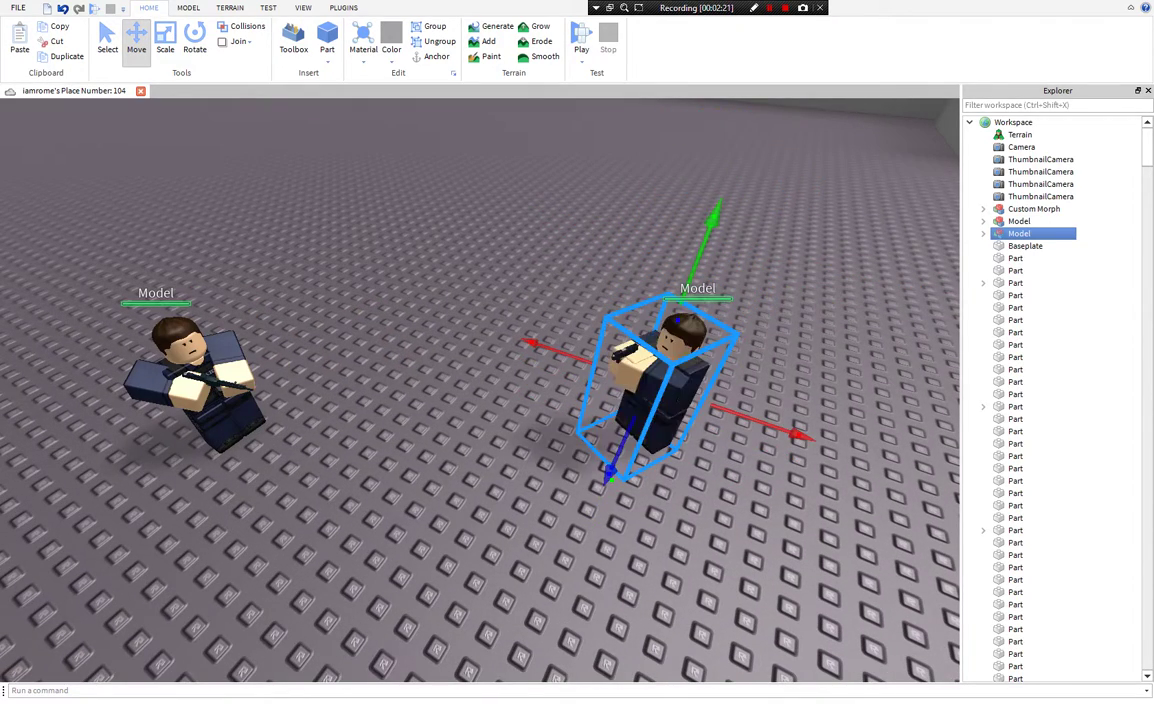
Search the Toolbox models for "flag" and look through the results
{"action": "left_click", "coordinate": [293, 40]}
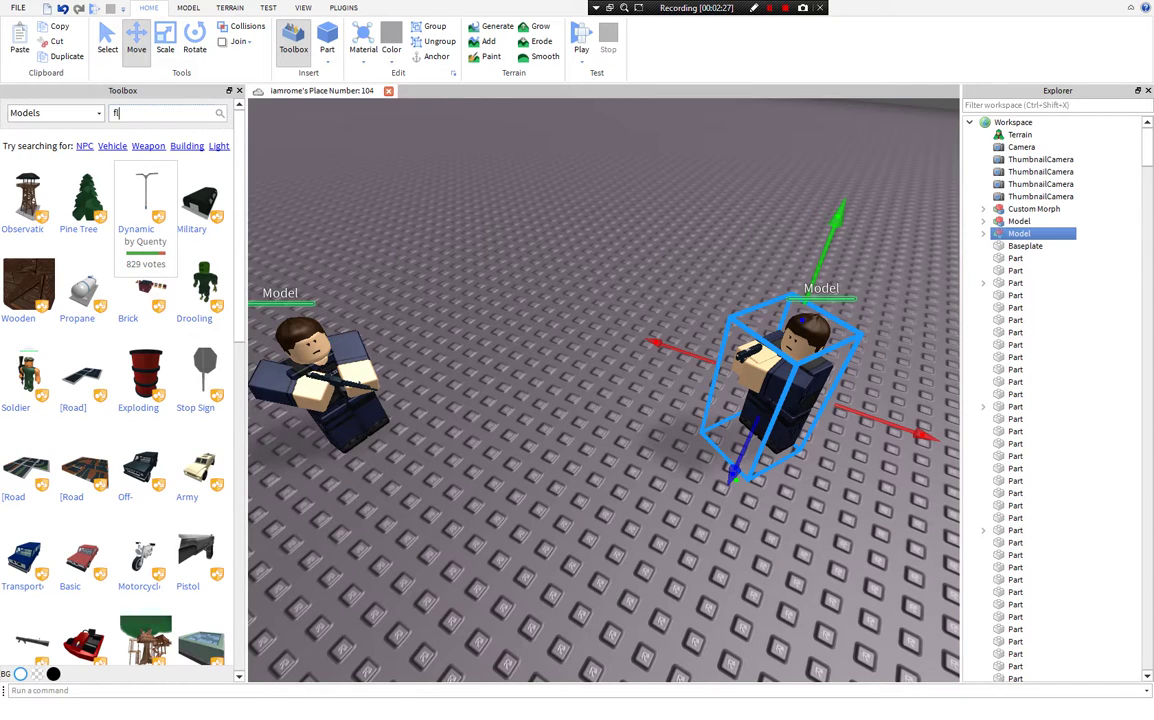
{"action": "type", "text": "flag"}
{"action": "key", "text": "Return"}
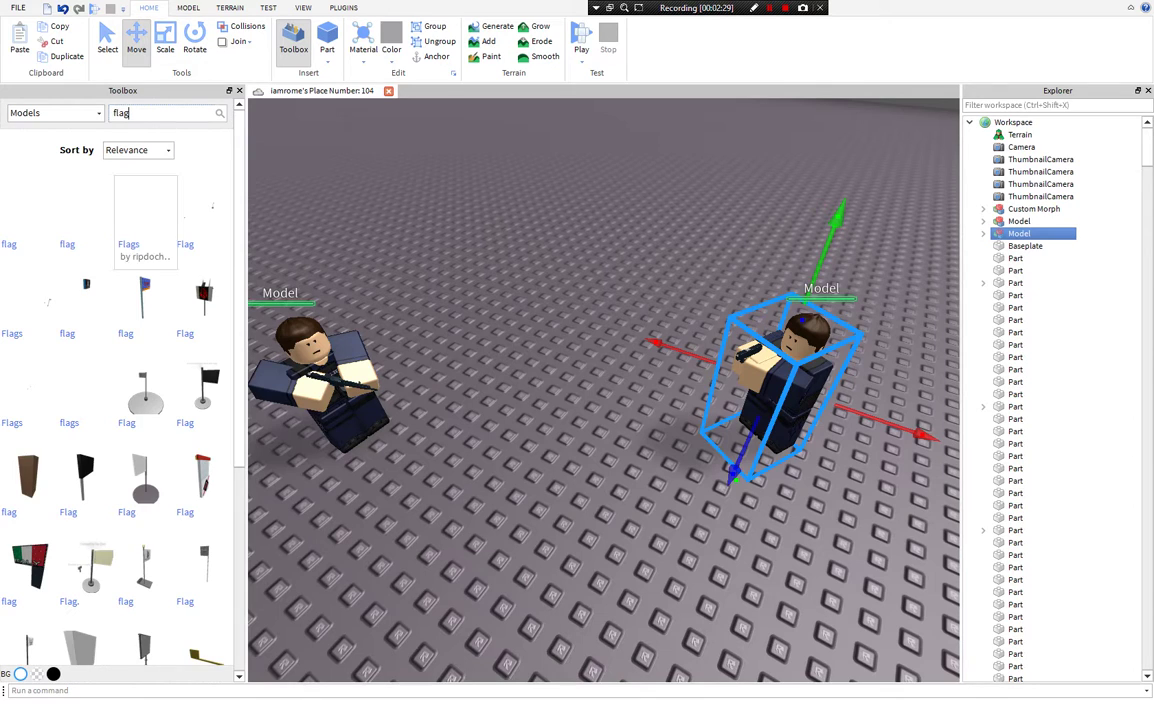
{"action": "scroll", "coordinate": [90, 450], "scroll_direction": "down", "scroll_amount": 3}
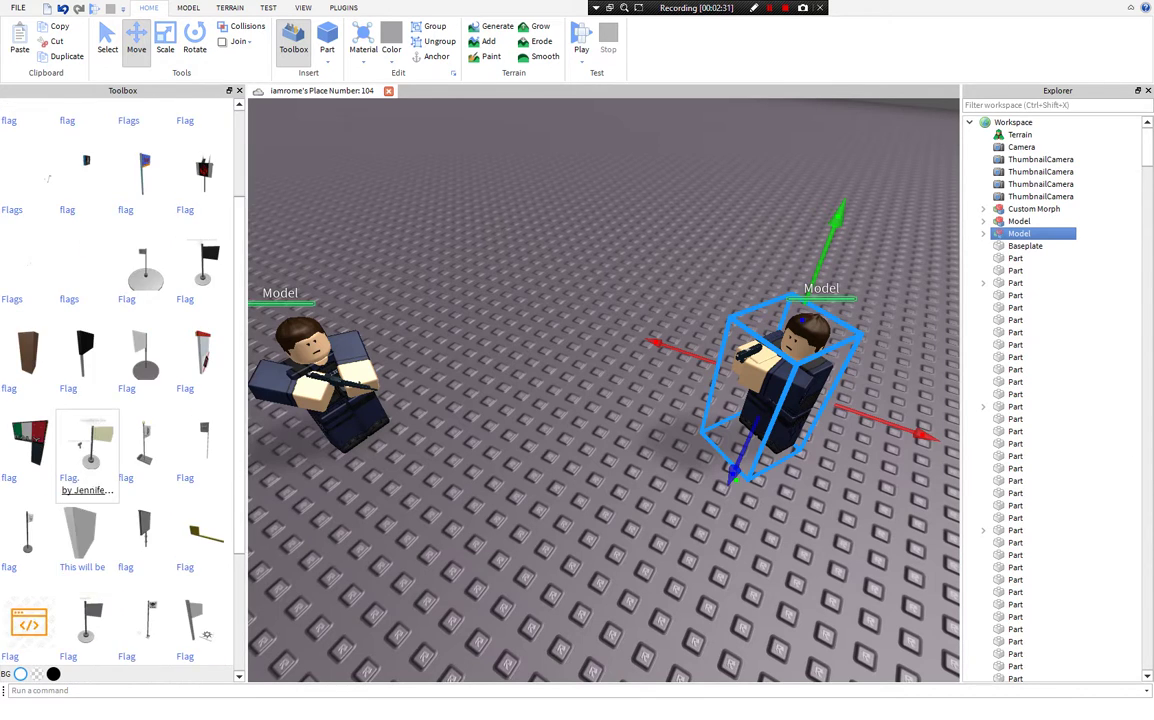
{"action": "scroll", "coordinate": [90, 450], "scroll_direction": "up", "scroll_amount": 3}
{"action": "scroll", "coordinate": [130, 422], "scroll_direction": "down", "scroll_amount": 5}
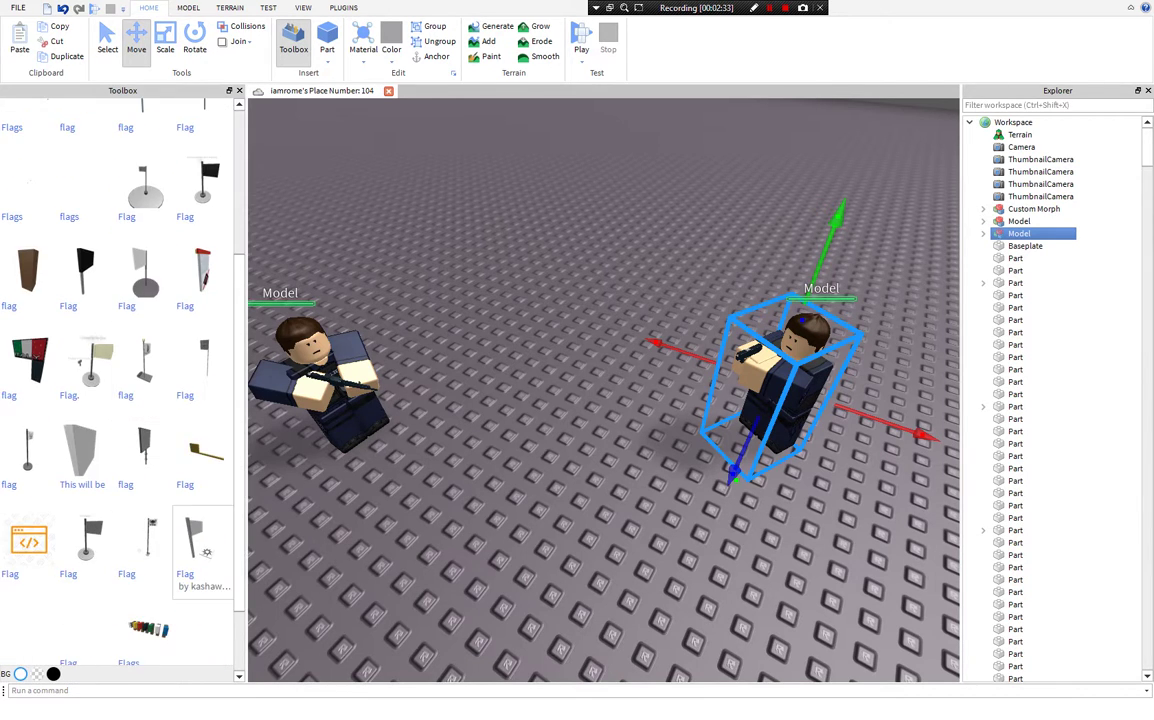
{"action": "scroll", "coordinate": [130, 422], "scroll_direction": "up", "scroll_amount": 5}
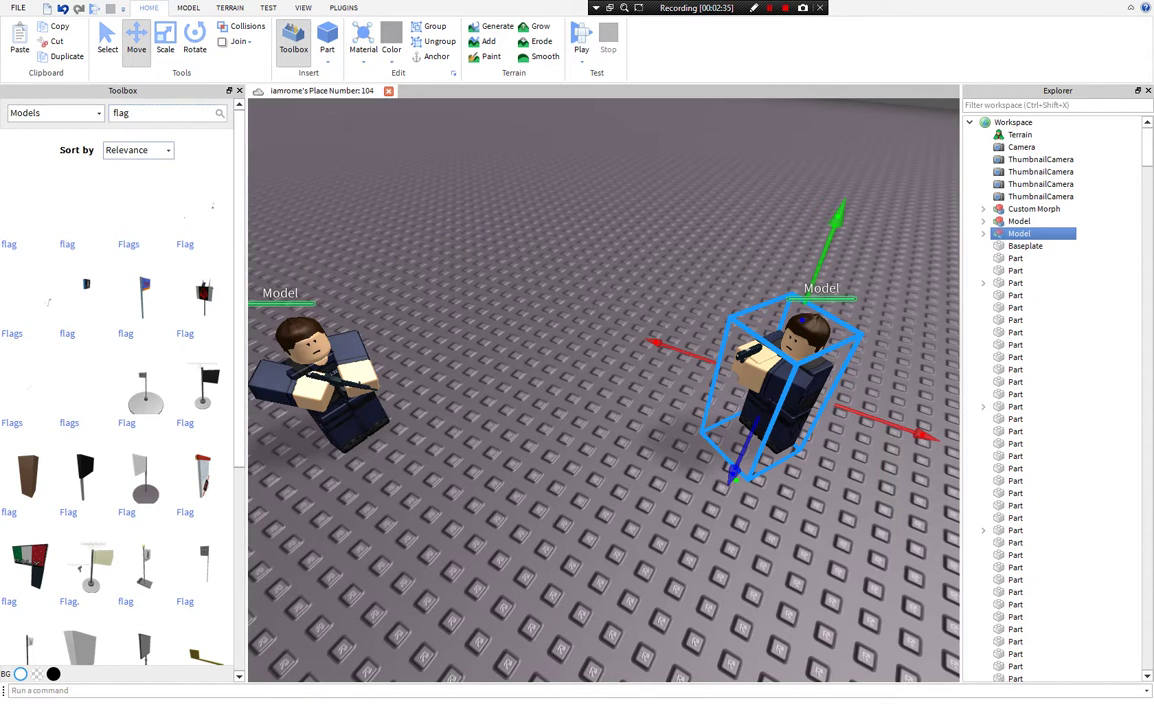
Sort the flag search results by Most Taken and scan them for a suitable flag
{"action": "left_click", "coordinate": [138, 150]}
{"action": "left_click", "coordinate": [130, 163]}
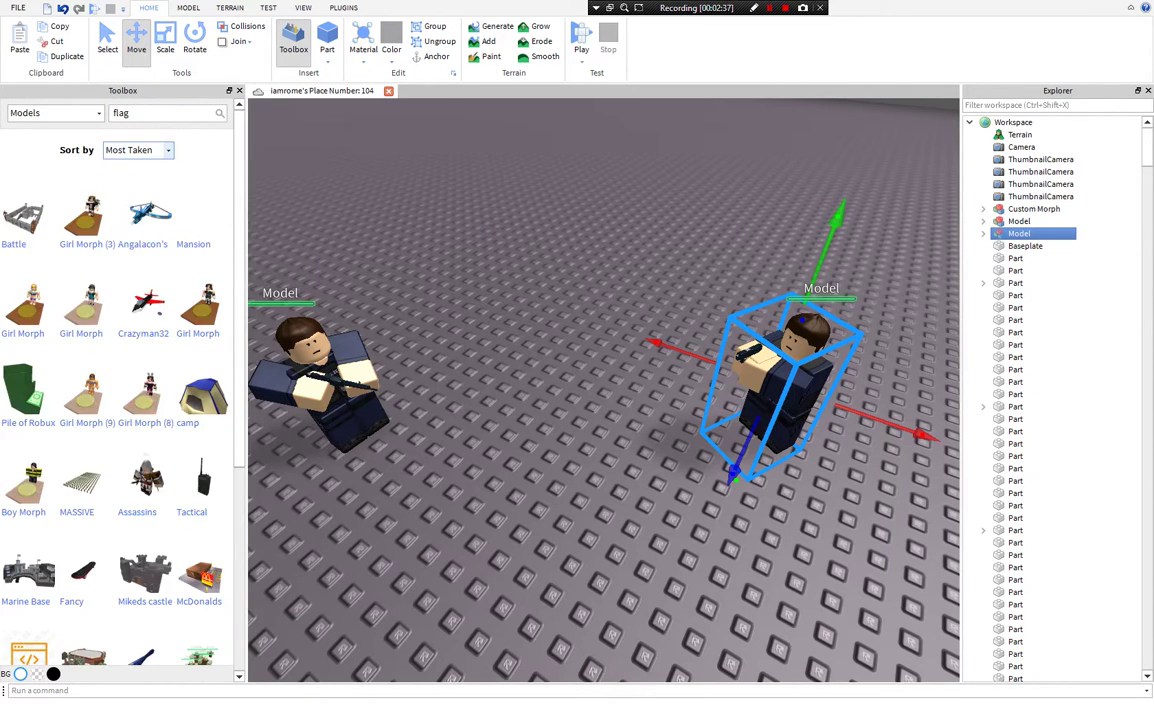
{"action": "scroll", "coordinate": [120, 380], "scroll_direction": "down", "scroll_amount": 5}
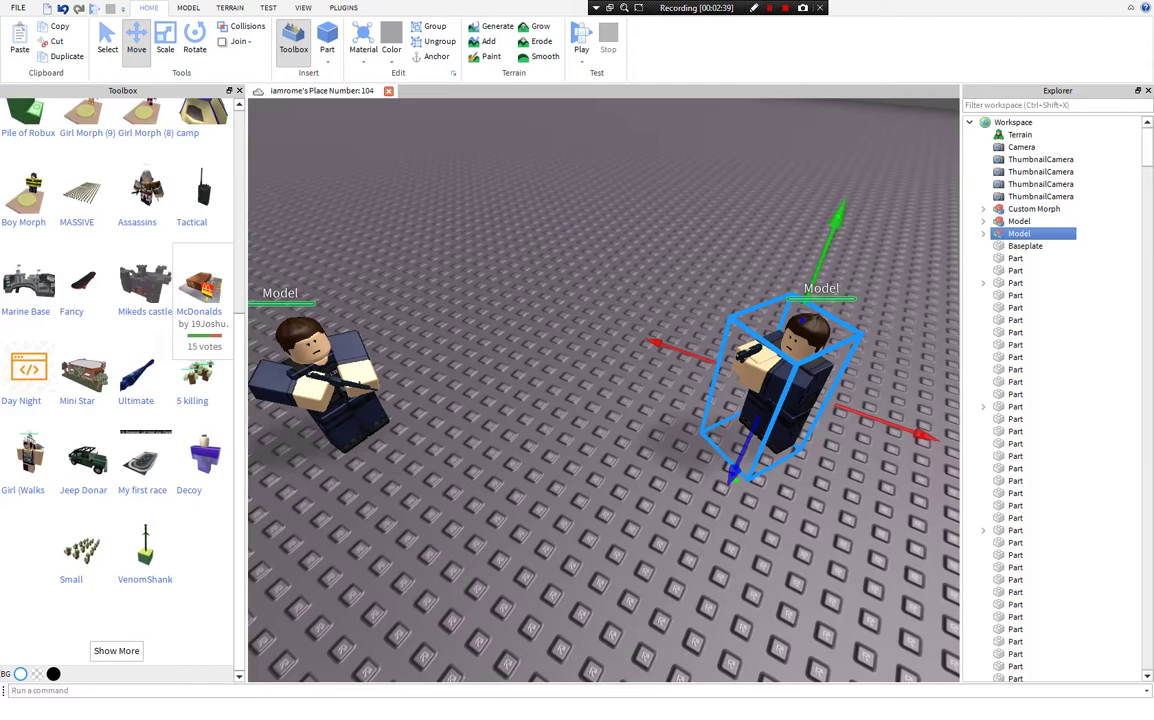
{"action": "scroll", "coordinate": [200, 300], "scroll_direction": "up", "scroll_amount": 10}
Switch the Toolbox to My Models and load more of the saved models
{"action": "left_click", "coordinate": [55, 113]}
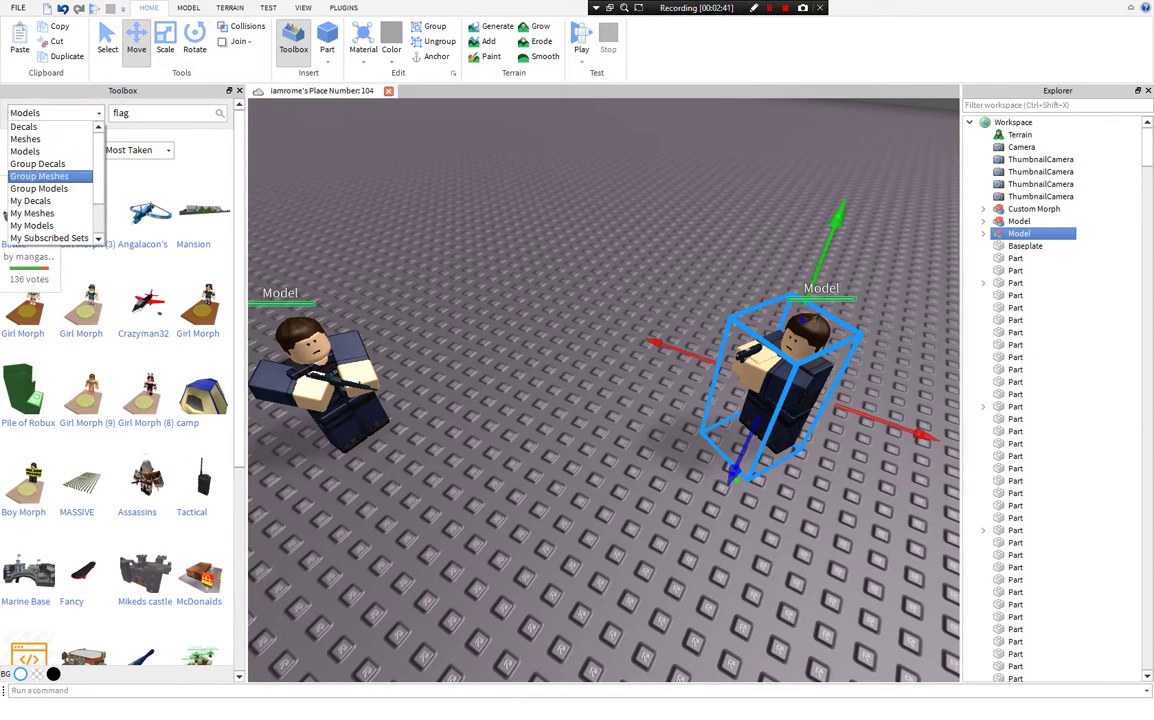
{"action": "left_click", "coordinate": [32, 225]}
{"action": "scroll", "coordinate": [145, 290], "scroll_direction": "down", "scroll_amount": 5}
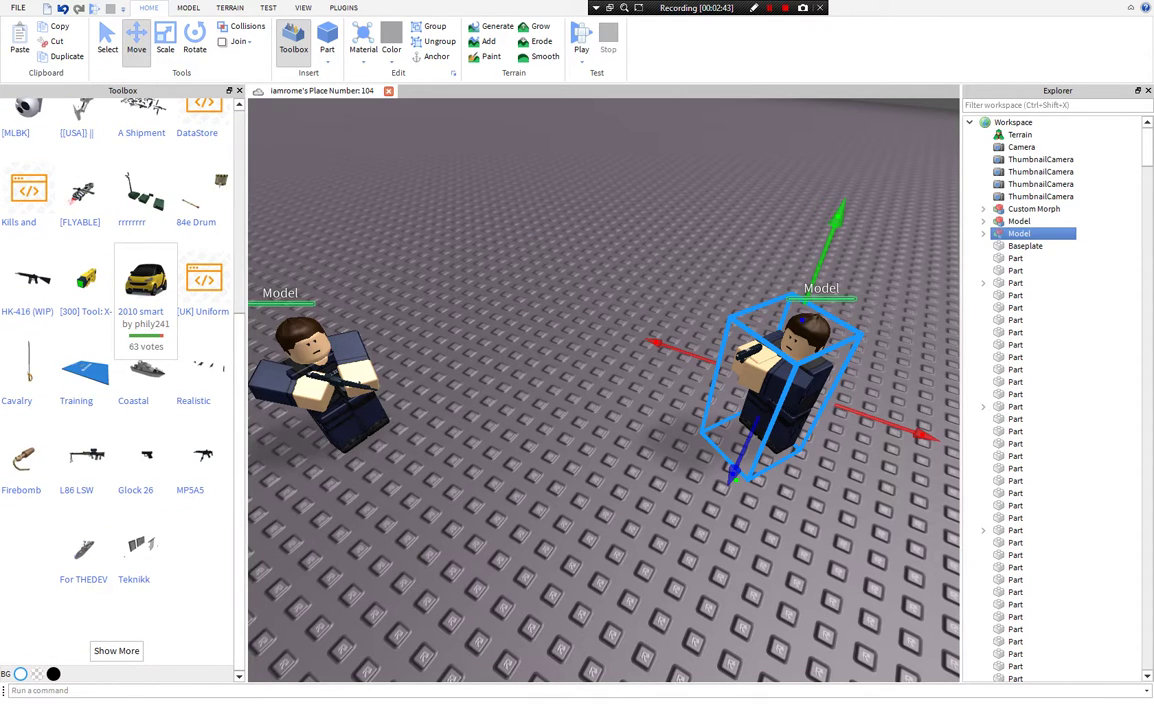
{"action": "left_click", "coordinate": [116, 651]}
{"action": "scroll", "coordinate": [145, 480], "scroll_direction": "down", "scroll_amount": 6}
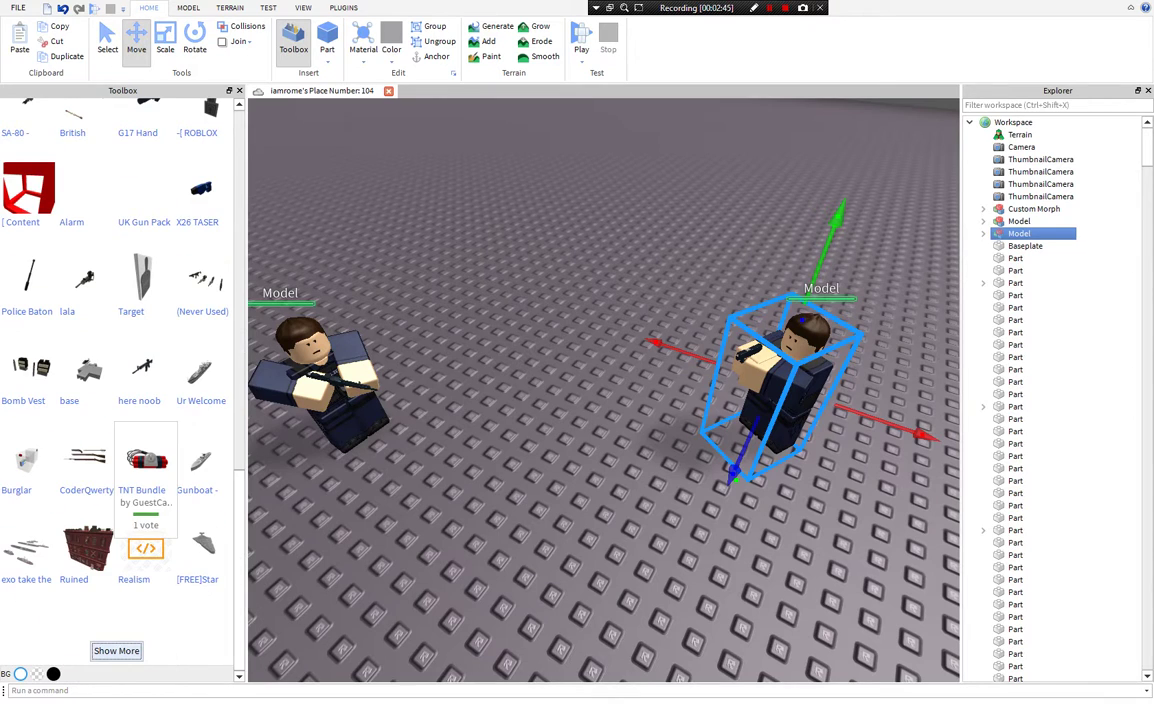
Find the Indian flag tool among the saved models, insert it into the StarterPack and close the Toolbox
{"action": "scroll", "coordinate": [145, 415], "scroll_direction": "down", "scroll_amount": 10}
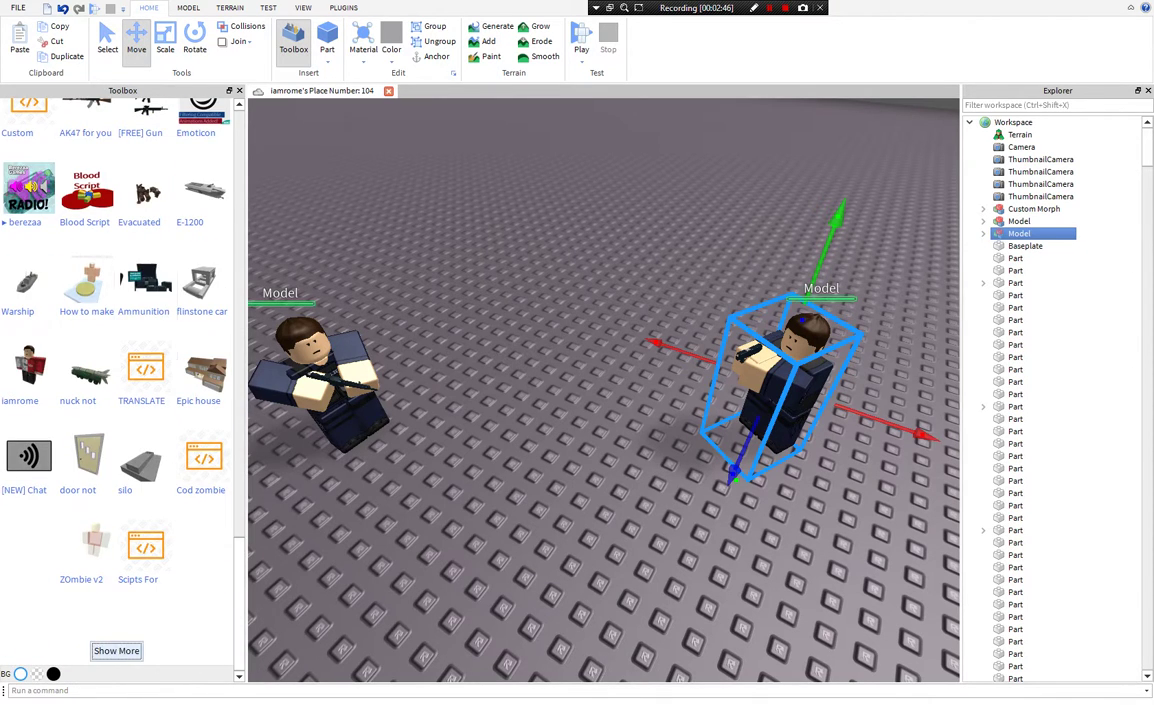
{"action": "scroll", "coordinate": [145, 480], "scroll_direction": "down", "scroll_amount": 3}
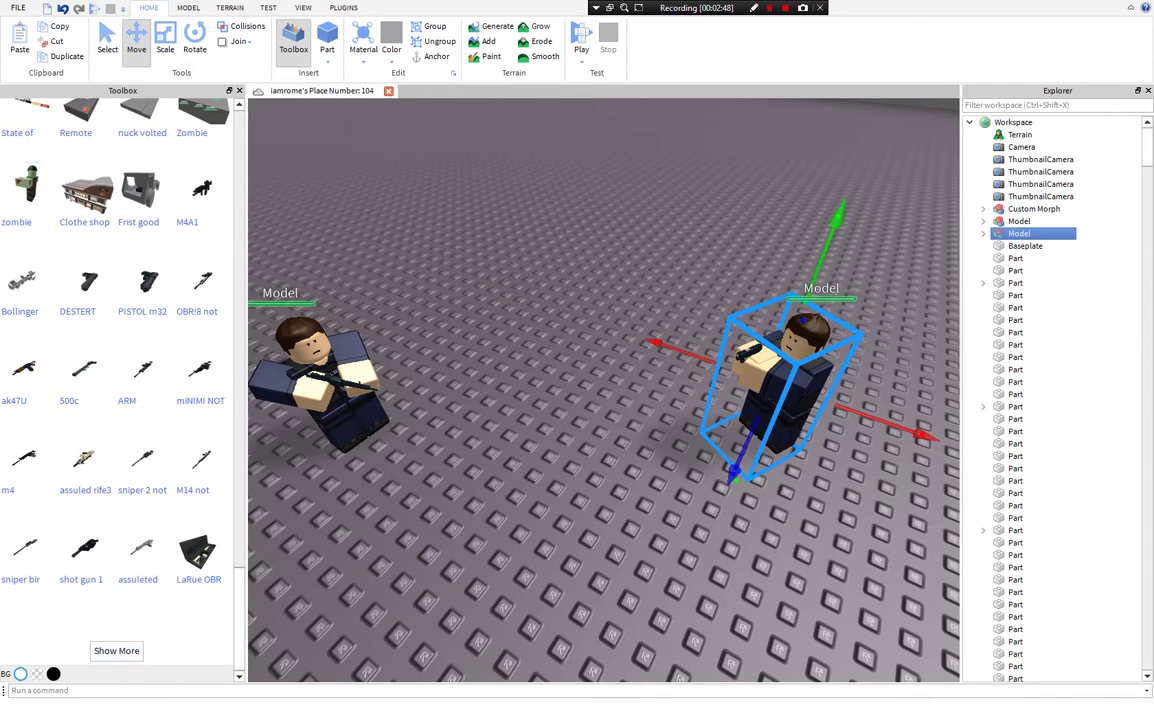
{"action": "left_click", "coordinate": [126, 651]}
{"action": "scroll", "coordinate": [126, 651], "scroll_direction": "down", "scroll_amount": 7}
{"action": "left_click", "coordinate": [126, 651]}
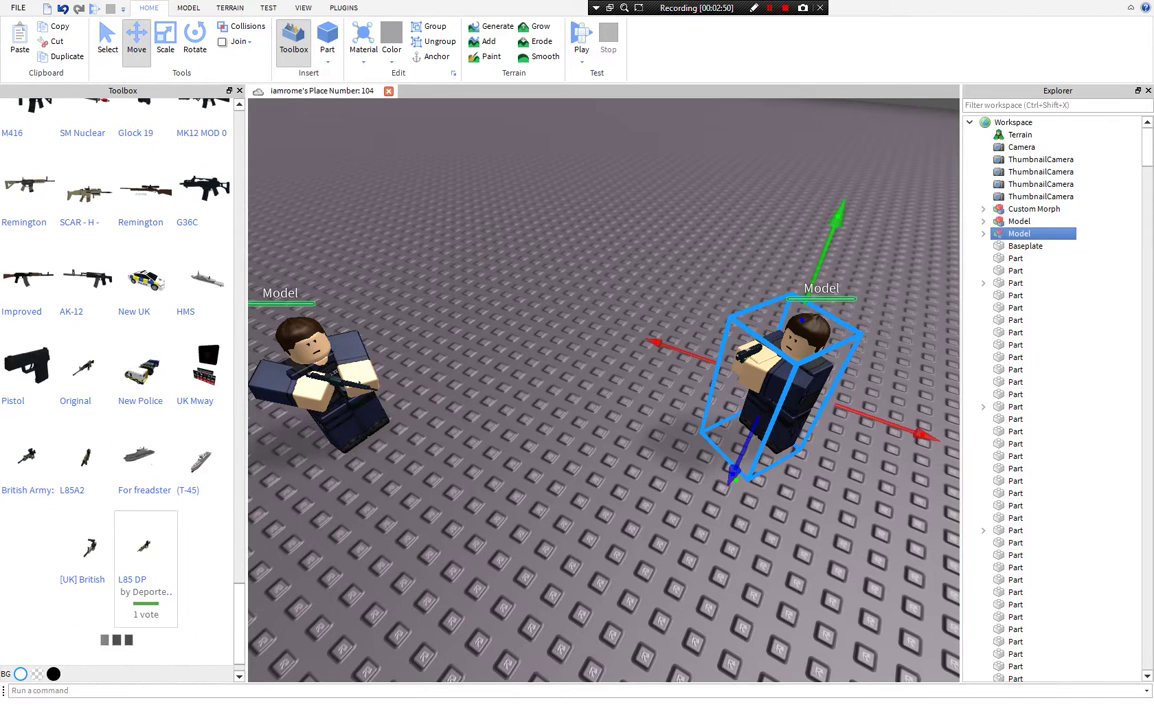
{"action": "scroll", "coordinate": [145, 565], "scroll_direction": "down", "scroll_amount": 10}
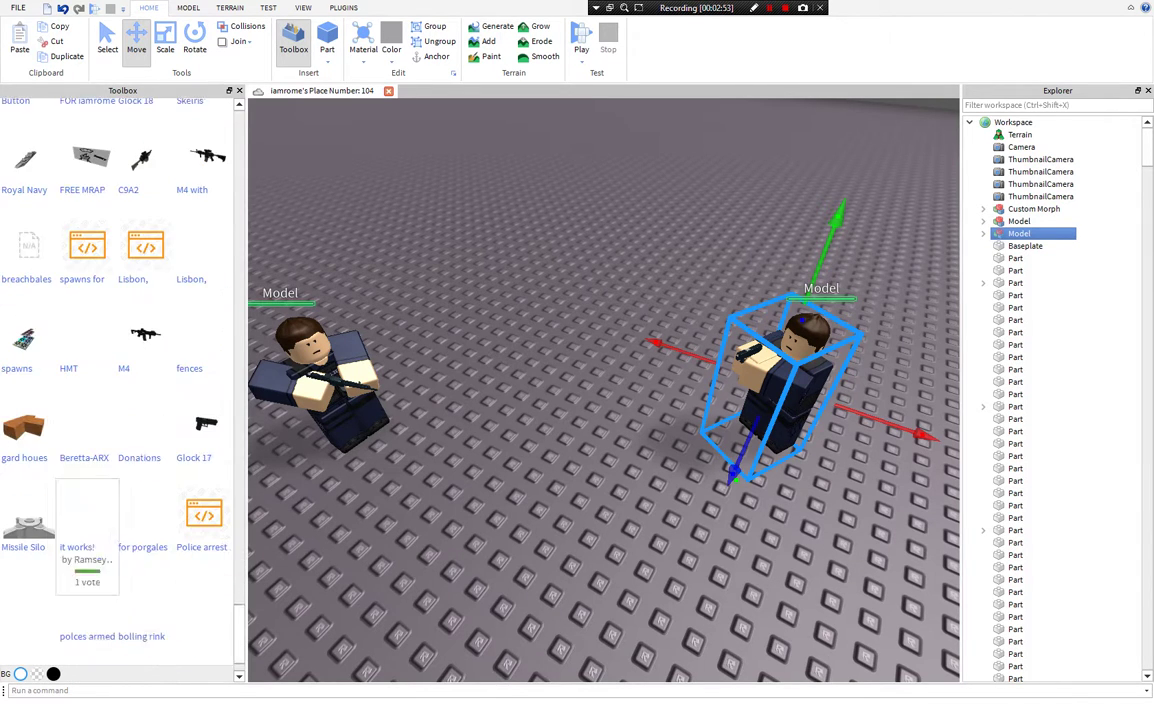
{"action": "scroll", "coordinate": [87, 540], "scroll_direction": "down", "scroll_amount": 8}
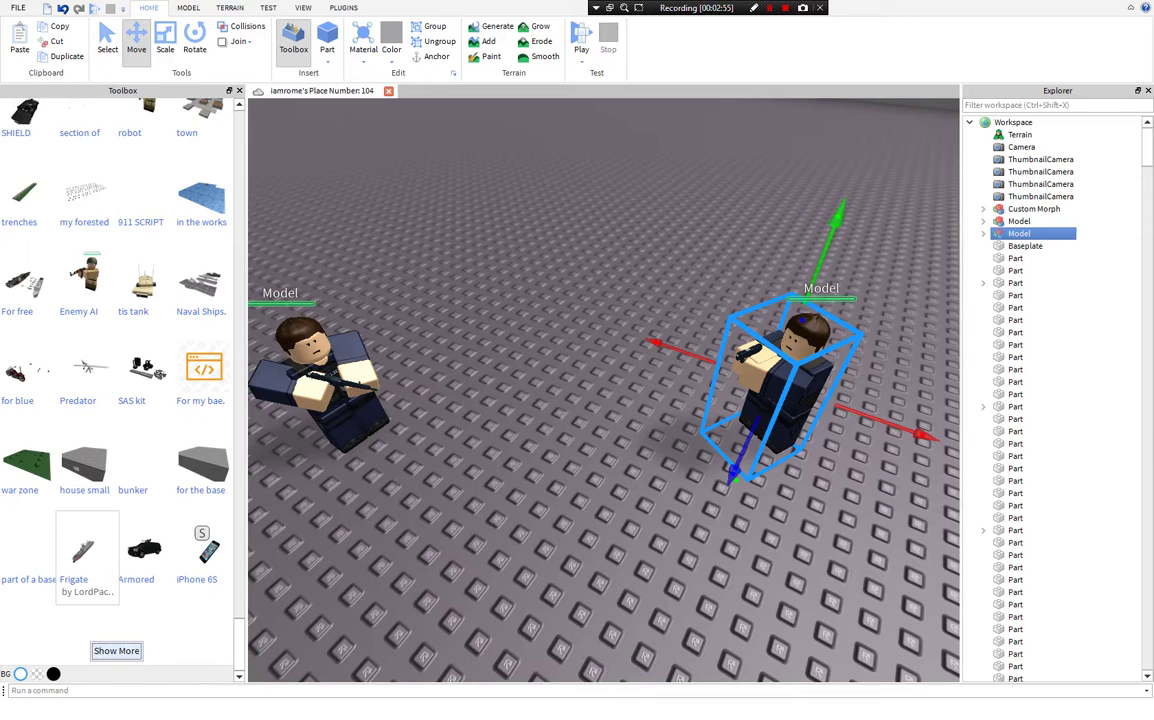
{"action": "scroll", "coordinate": [87, 555], "scroll_direction": "down", "scroll_amount": 10}
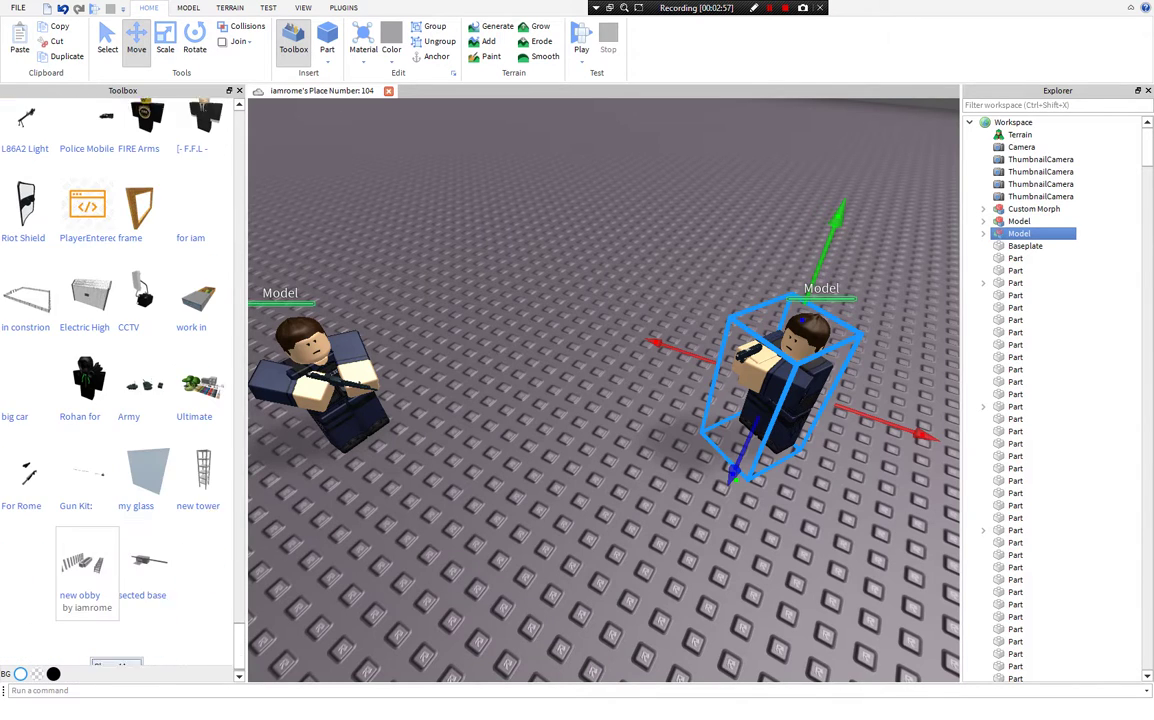
{"action": "scroll", "coordinate": [87, 560], "scroll_direction": "down", "scroll_amount": 1}
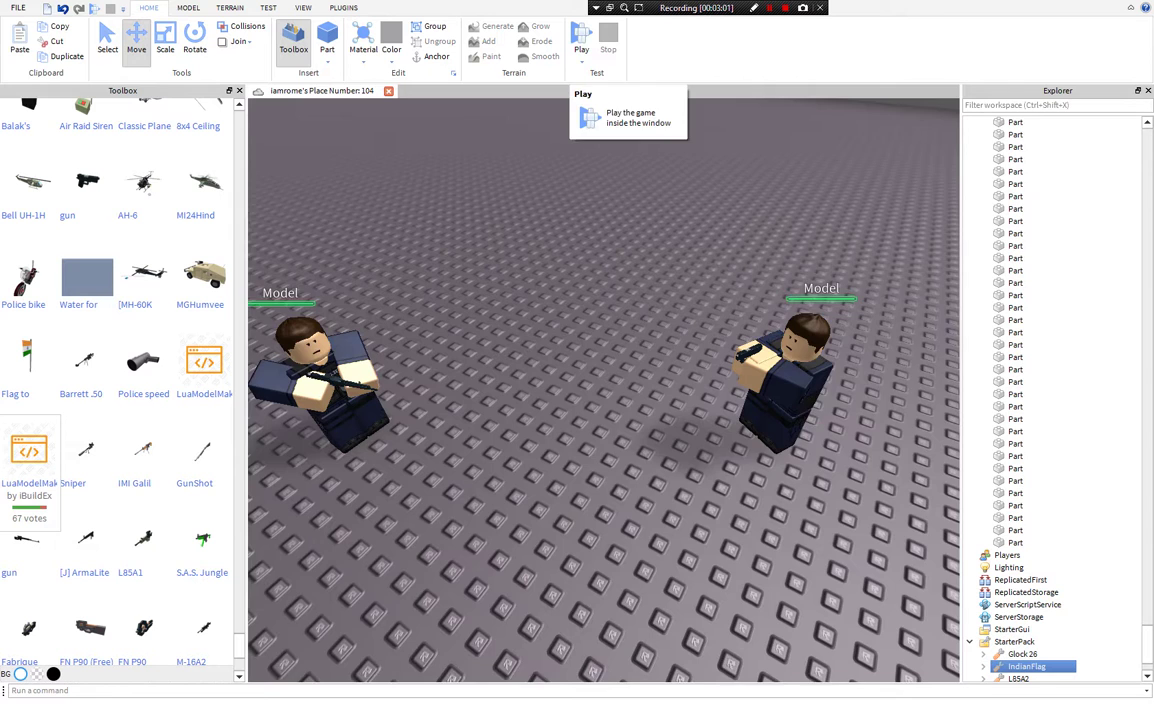
{"action": "right_click_drag", "start_coordinate": [590, 300], "coordinate": [520, 300]}
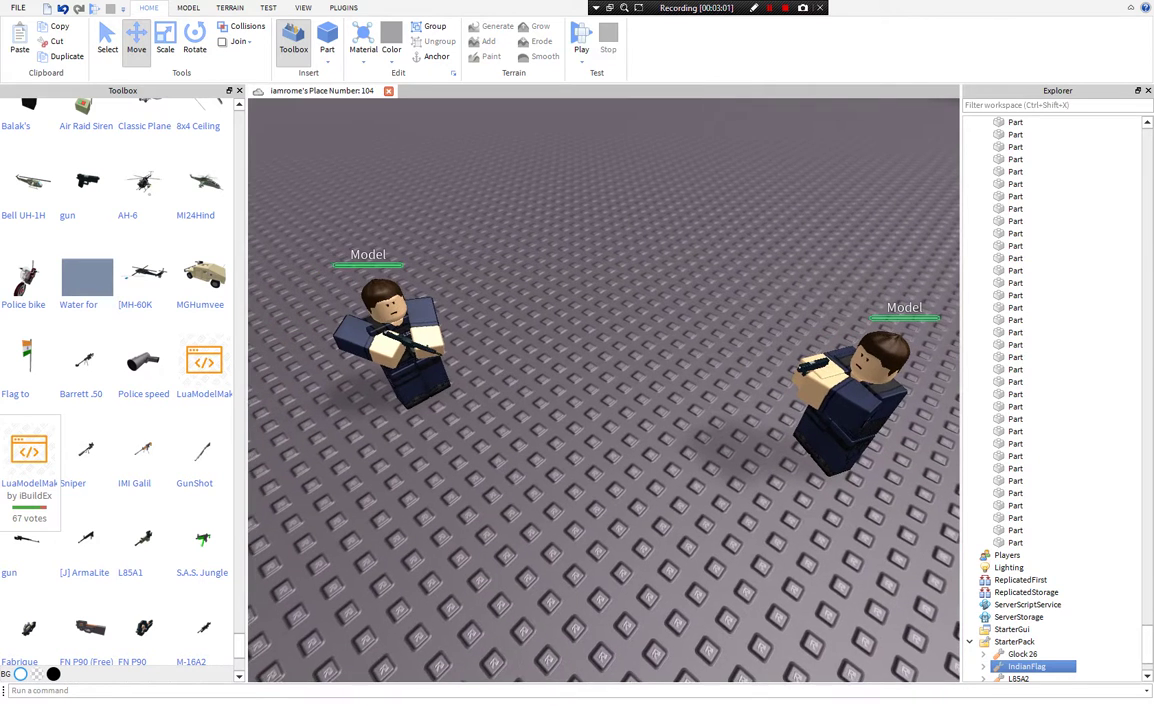
{"action": "left_click", "coordinate": [239, 91]}
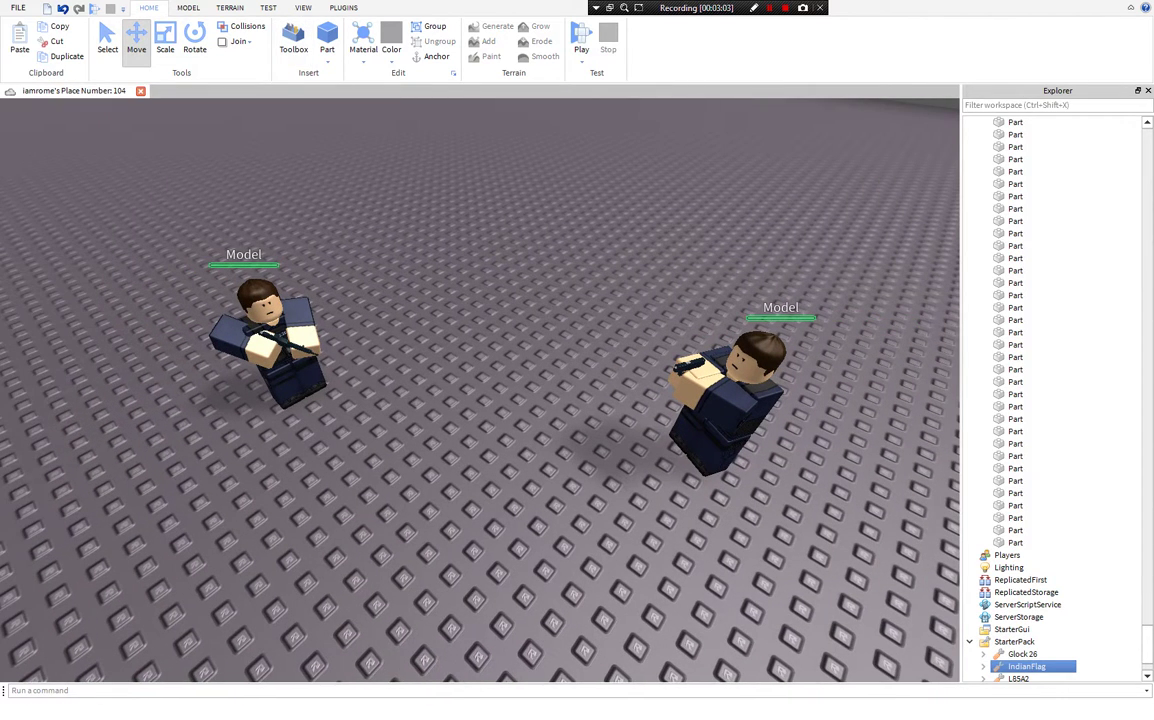
Start another play test and equip the avatar with the IndianFlag tool
{"action": "key", "text": "F5"}
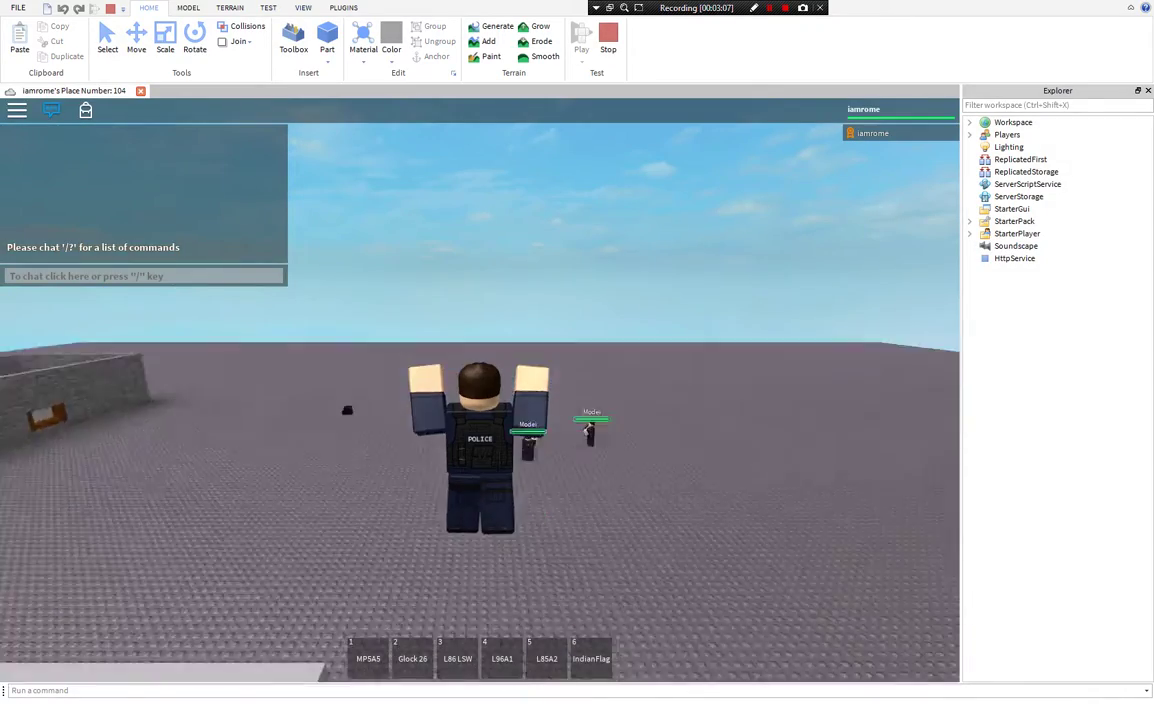
{"action": "key", "text": "6"}
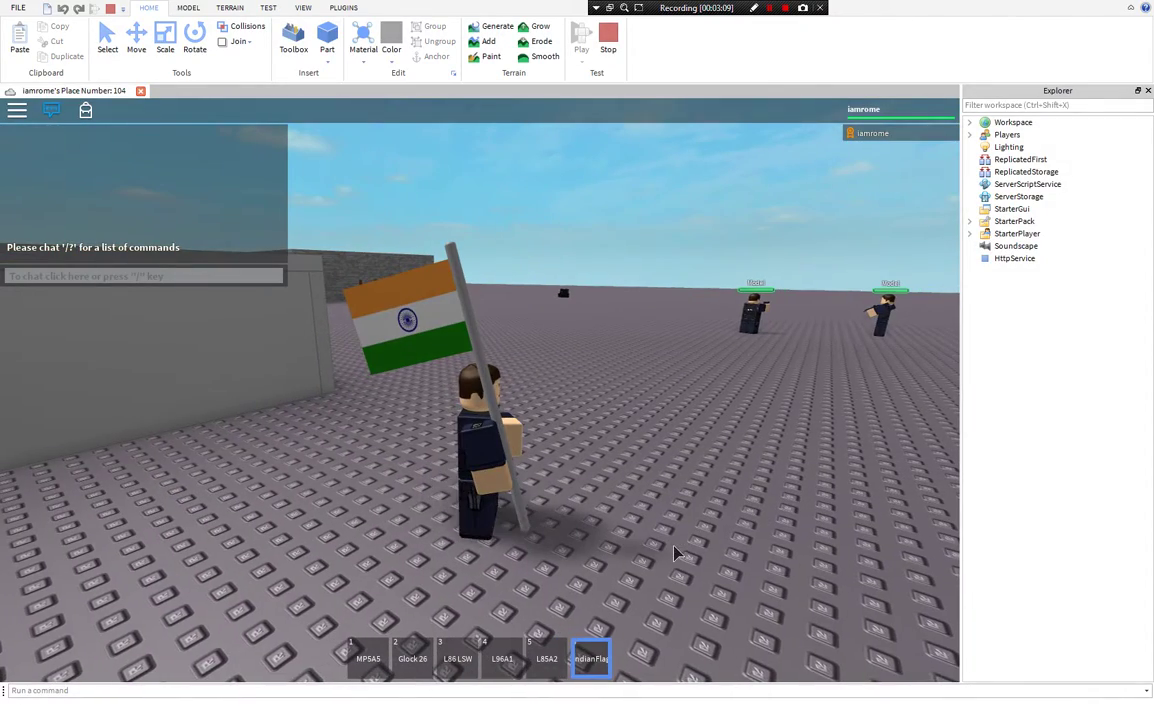
Pause the simulation with the Indian flag in hand and expand the Workspace contents
{"action": "left_click", "coordinate": [303, 8]}
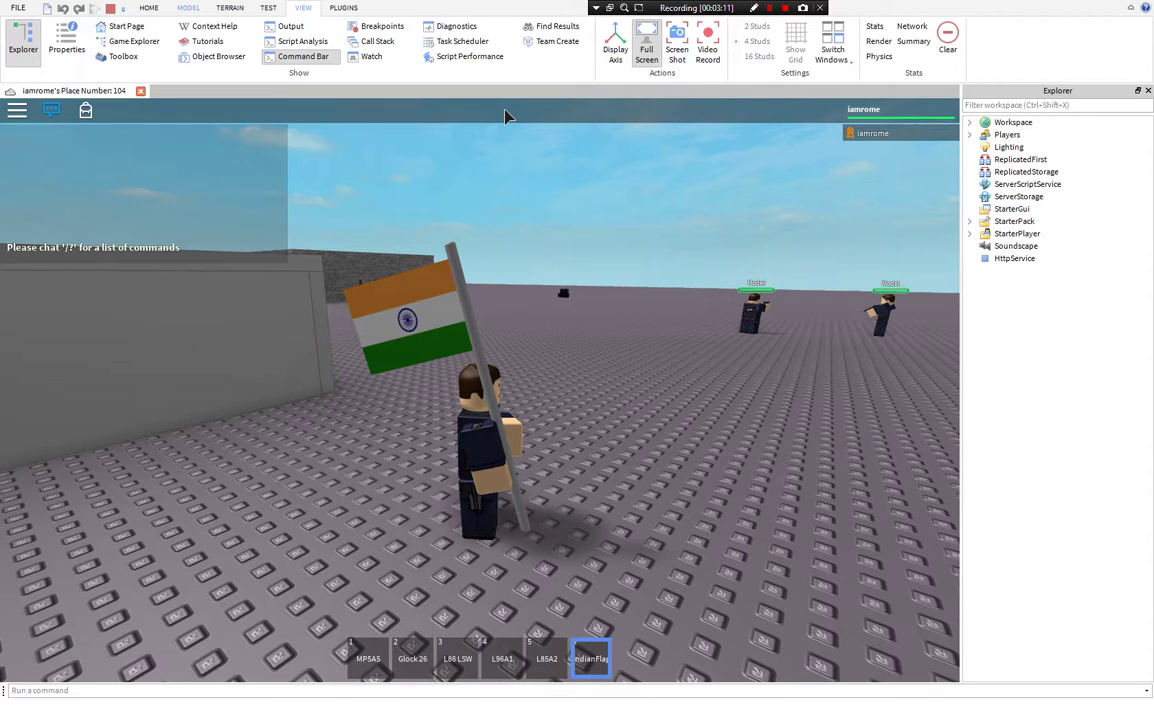
{"action": "left_click", "coordinate": [188, 8]}
{"action": "key", "text": "alt+t"}
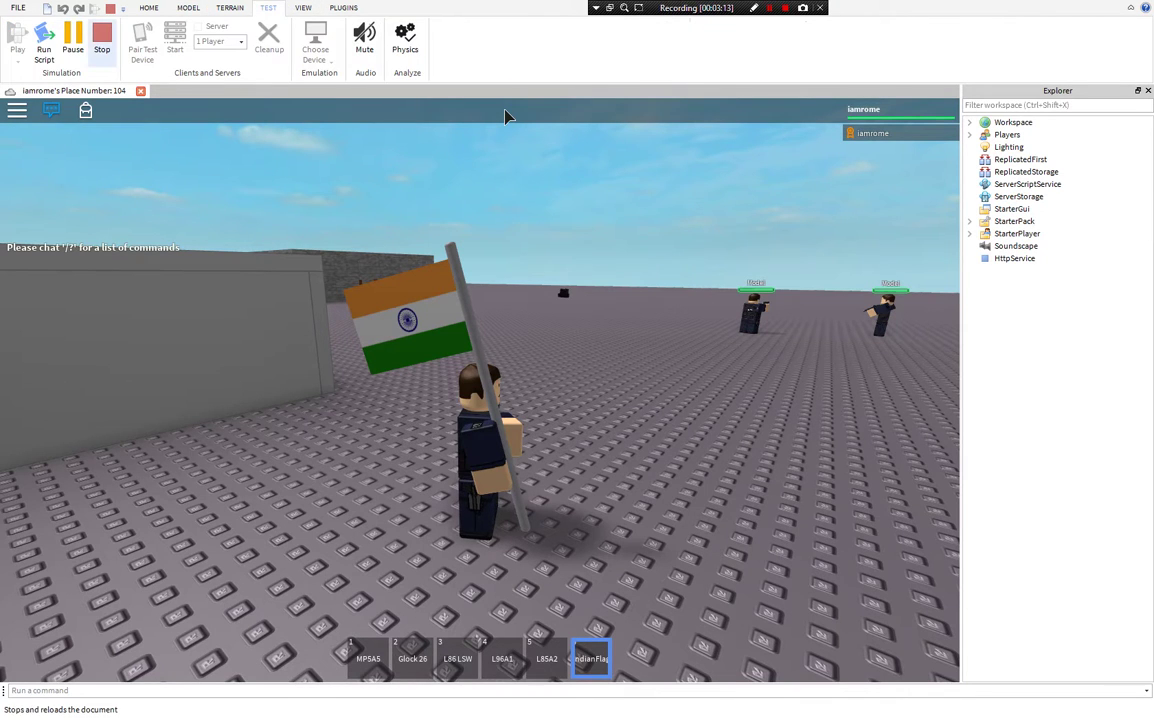
{"action": "left_click", "coordinate": [73, 39]}
{"action": "left_click", "coordinate": [970, 122]}
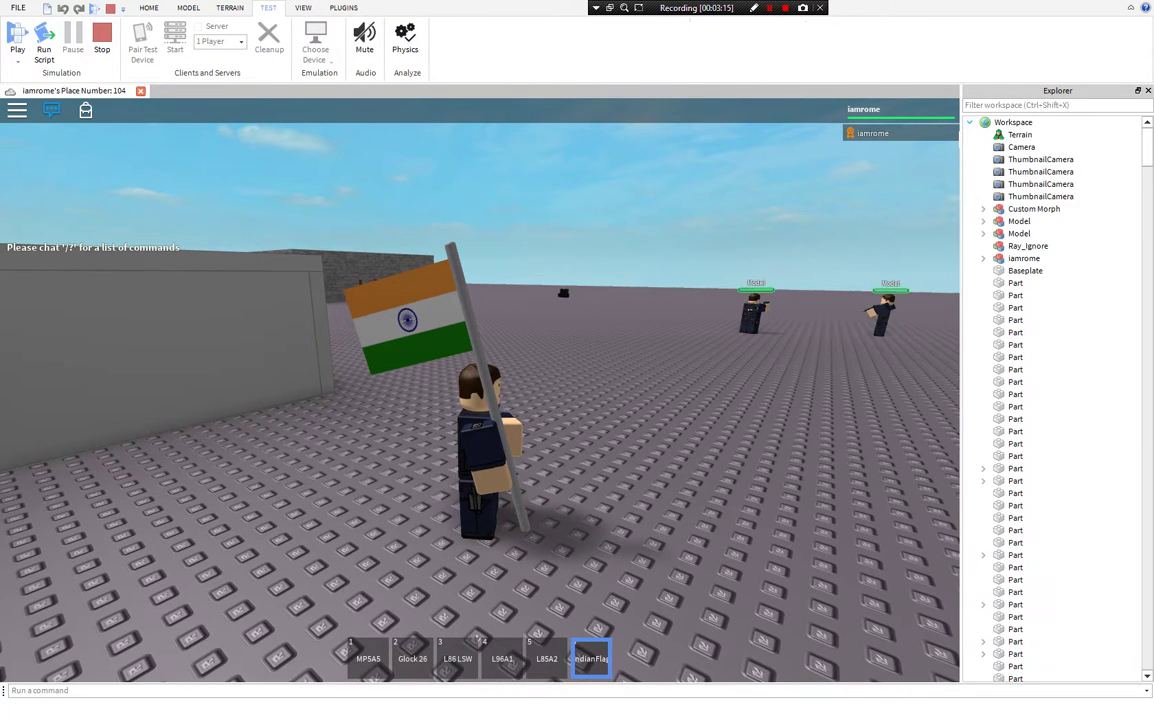
Ungroup the player's avatar in the Workspace, close the WeldArm script and regroup the flag-bearing character's parts as a model
{"action": "left_click", "coordinate": [1024, 258]}
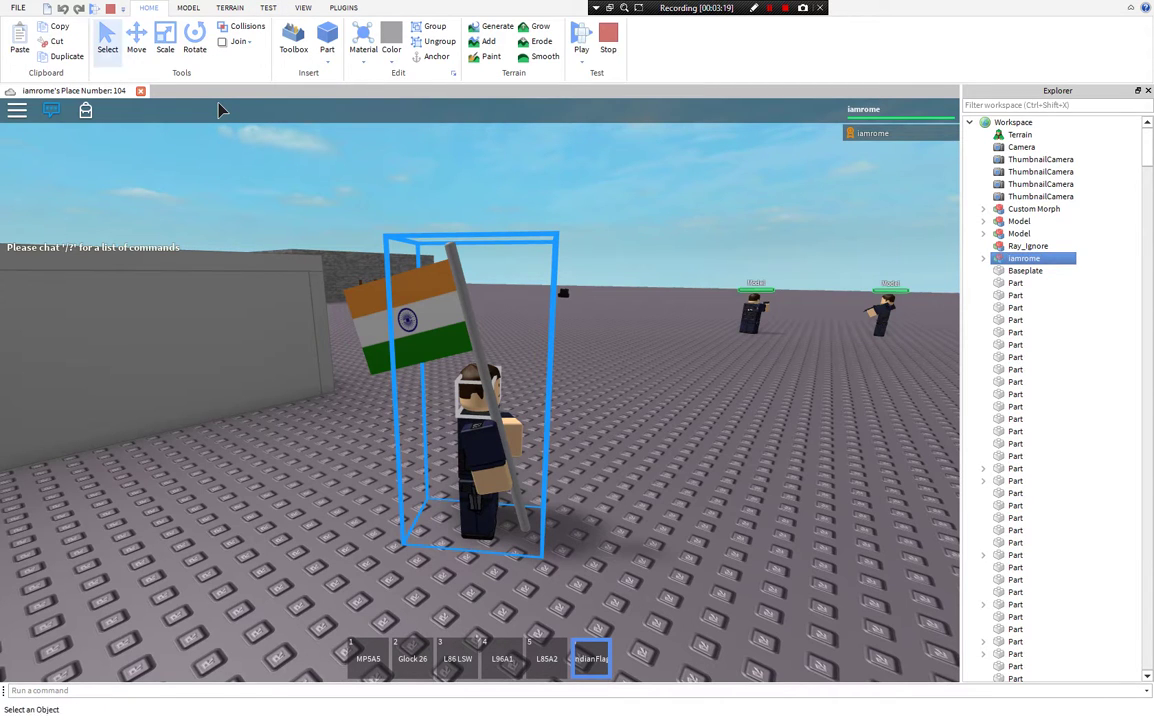
{"action": "left_click", "coordinate": [438, 41]}
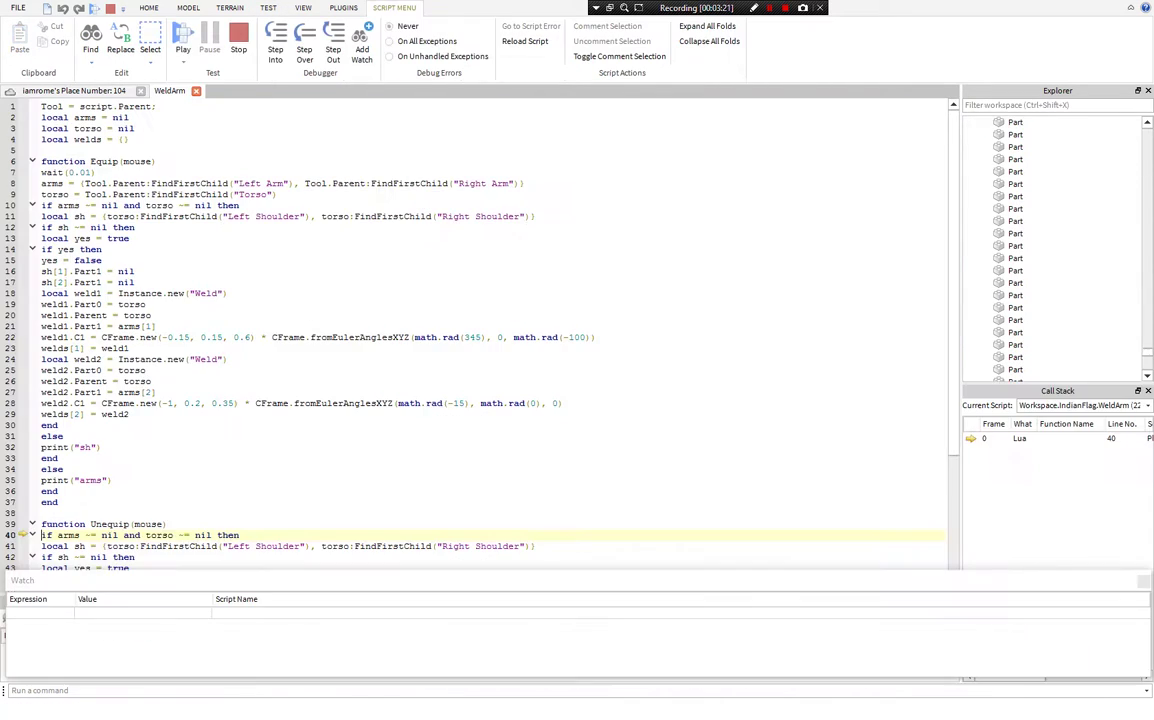
{"action": "left_click", "coordinate": [196, 91]}
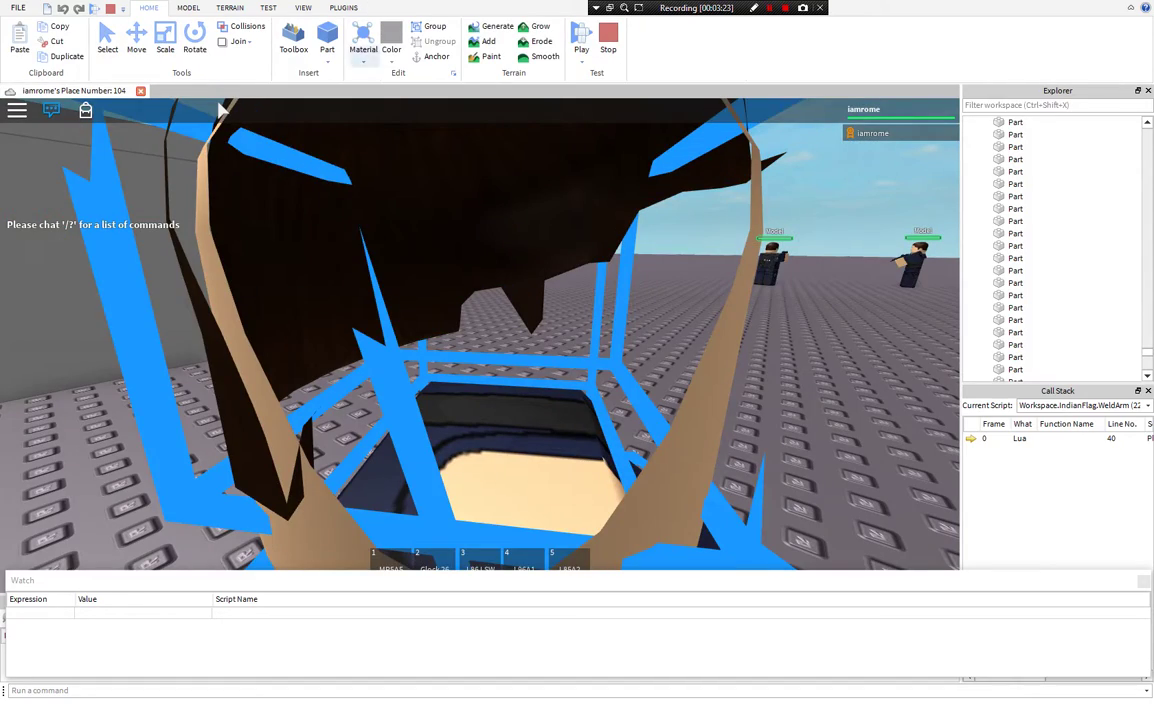
{"action": "left_click", "coordinate": [434, 27]}
{"action": "right_click_drag", "start_coordinate": [569, 248], "coordinate": [581, 316]}
{"action": "scroll", "coordinate": [598, 310], "scroll_direction": "down", "scroll_amount": 5}
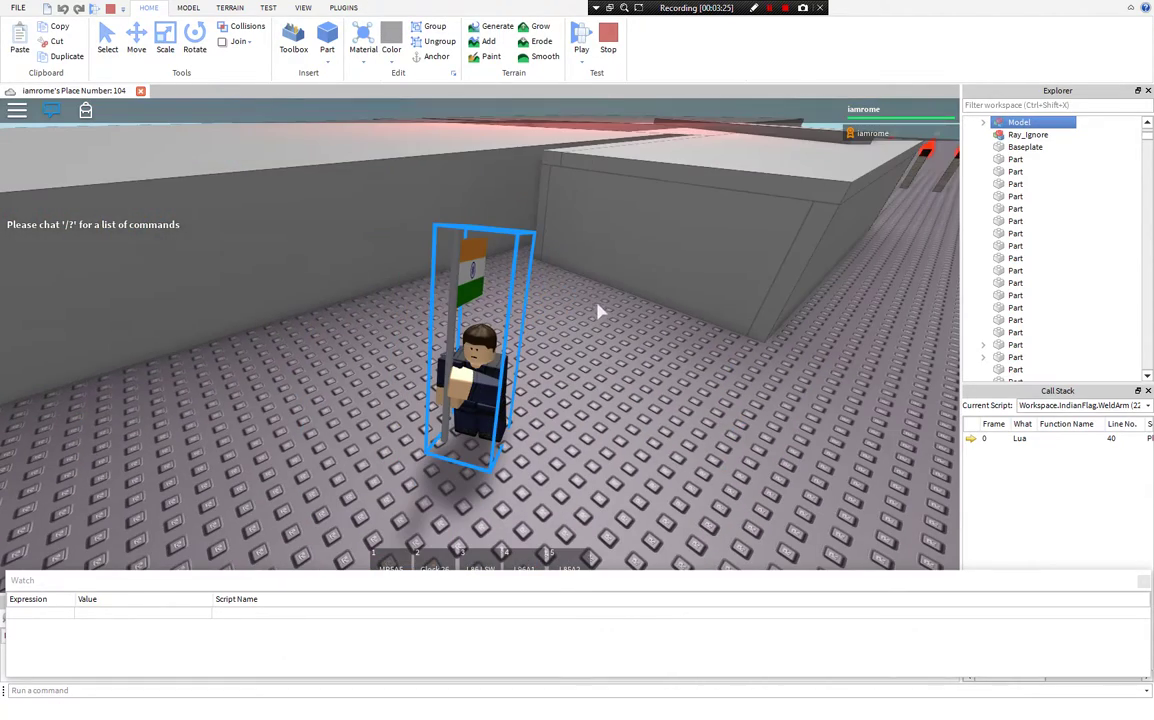
Stop the play test and paste the copied flag-bearing character into the Workspace near the other two police models
{"action": "left_click", "coordinate": [608, 42]}
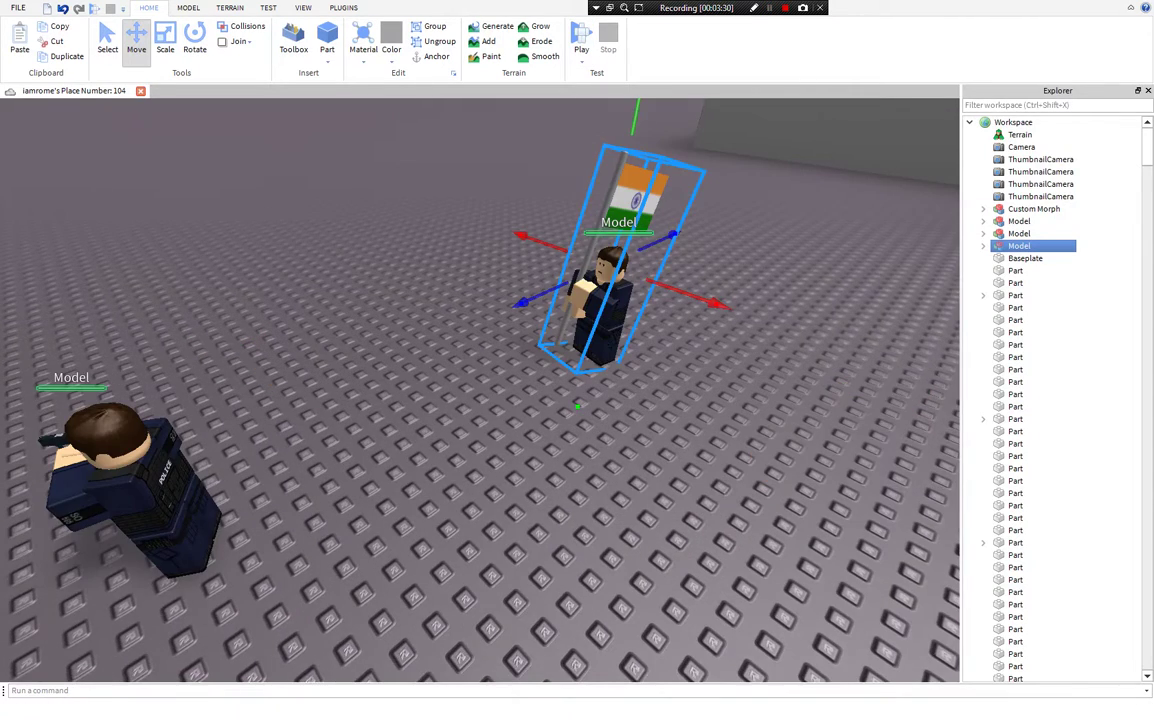
{"action": "mouse_move", "coordinate": [555, 208]}
{"action": "right_mouse_down"}
{"action": "mouse_move", "coordinate": [600, 216]}
{"action": "mouse_move", "coordinate": [555, 208]}
{"action": "right_mouse_up"}
{"action": "left_click", "coordinate": [555, 208]}
{"action": "key", "text": "s"}
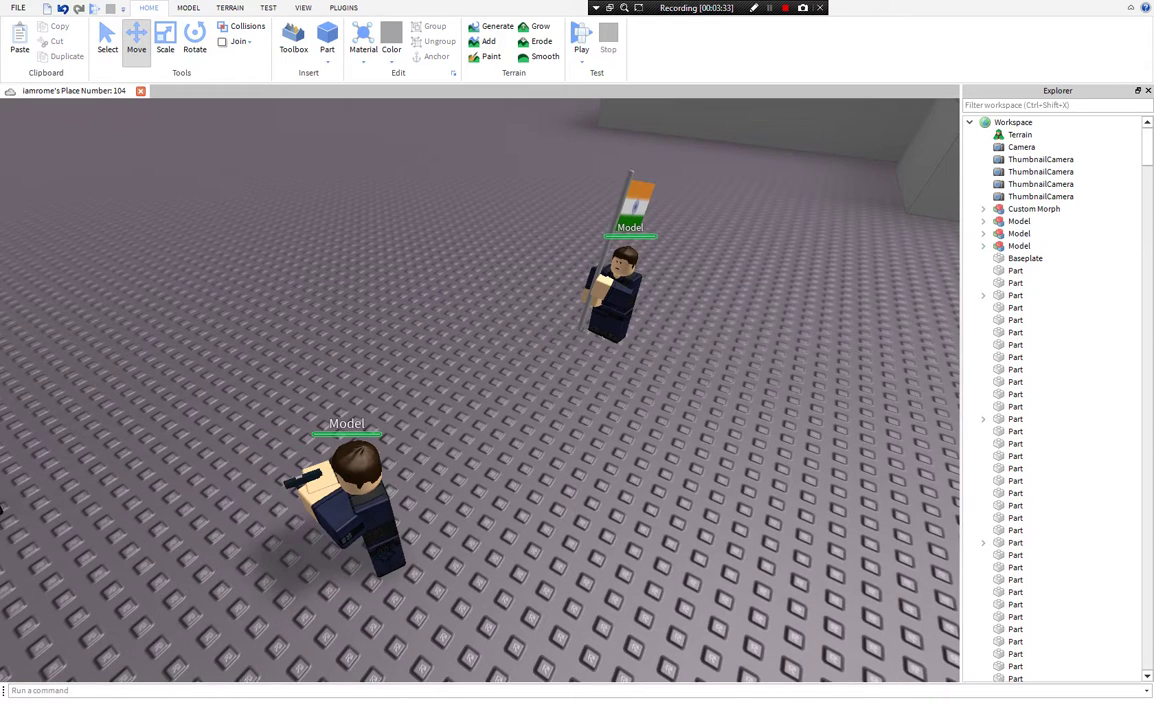
{"action": "left_click", "coordinate": [1019, 221]}
{"action": "key", "text": "s"}
{"action": "left_click", "coordinate": [600, 430]}
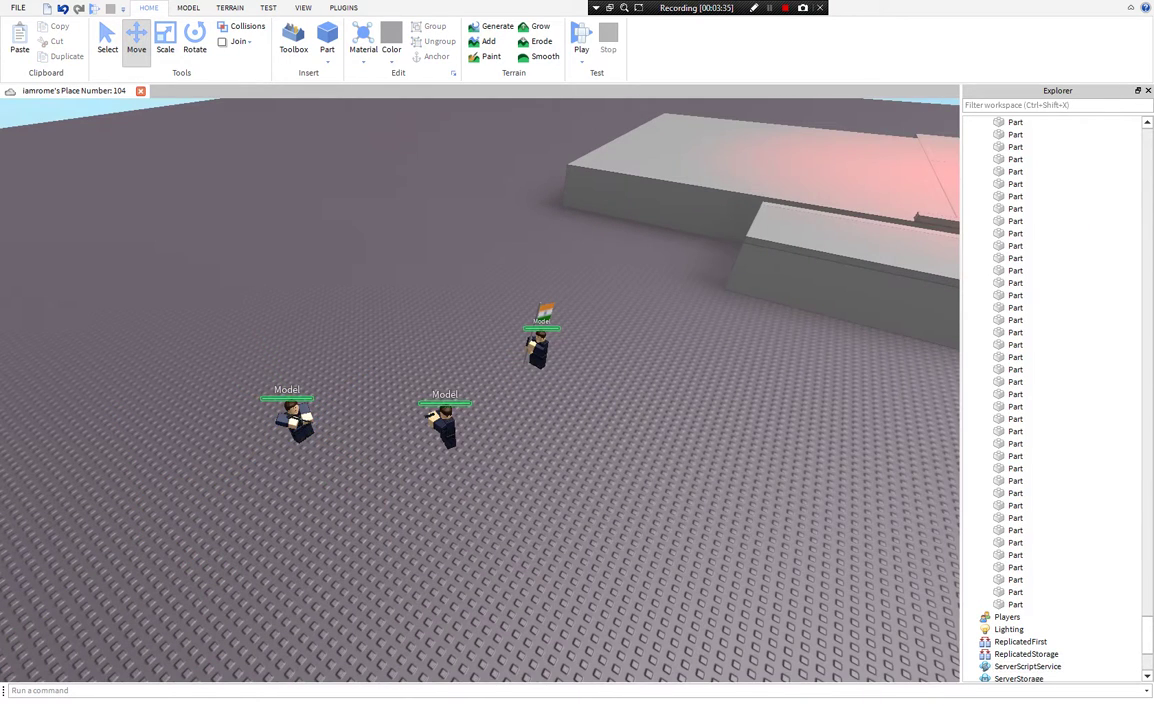
Select all three posed police models together in the Workspace tree, leaving the Baseplate out of the selection
{"action": "scroll", "coordinate": [1030, 234], "scroll_direction": "up", "scroll_amount": 20}
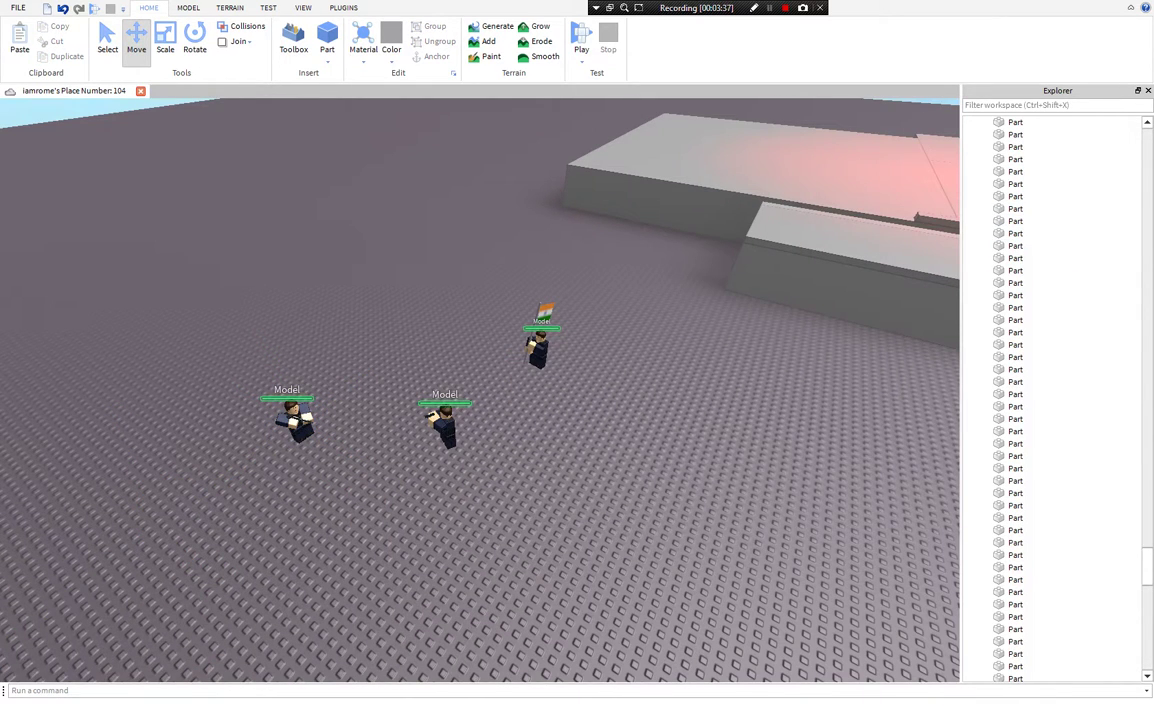
{"action": "left_click_drag", "start_coordinate": [1147, 313], "coordinate": [1147, 146]}
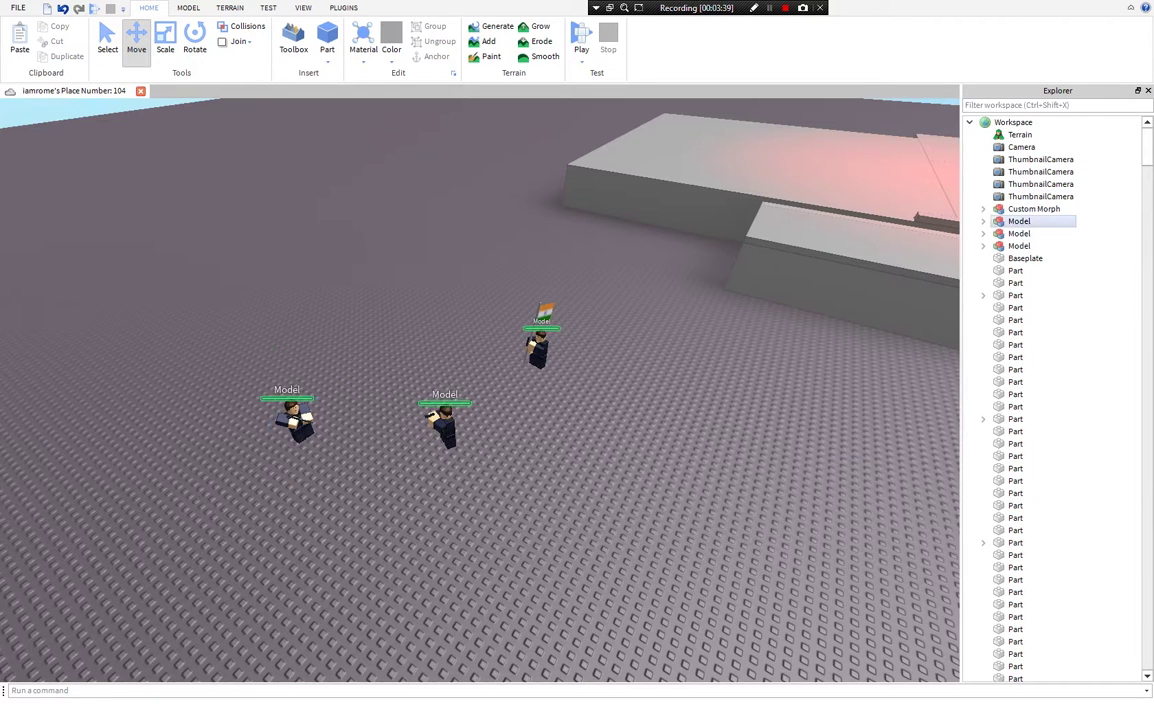
{"action": "left_click", "coordinate": [1019, 221]}
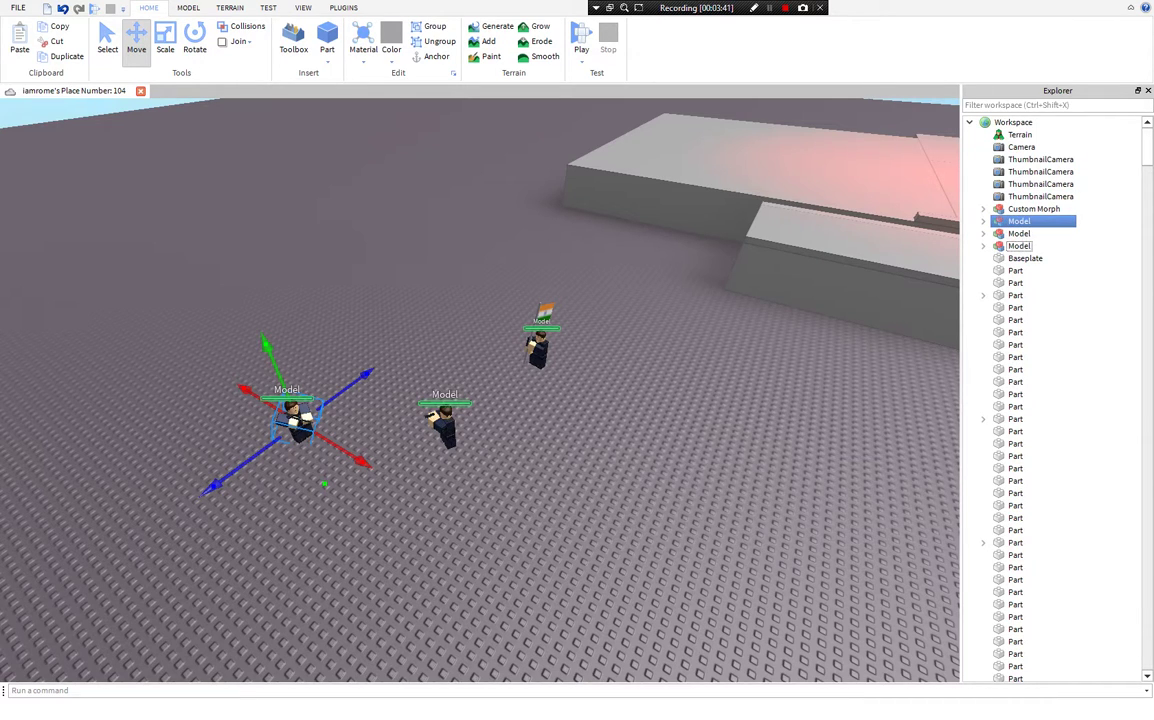
{"action": "key", "text": "shift+Down"}
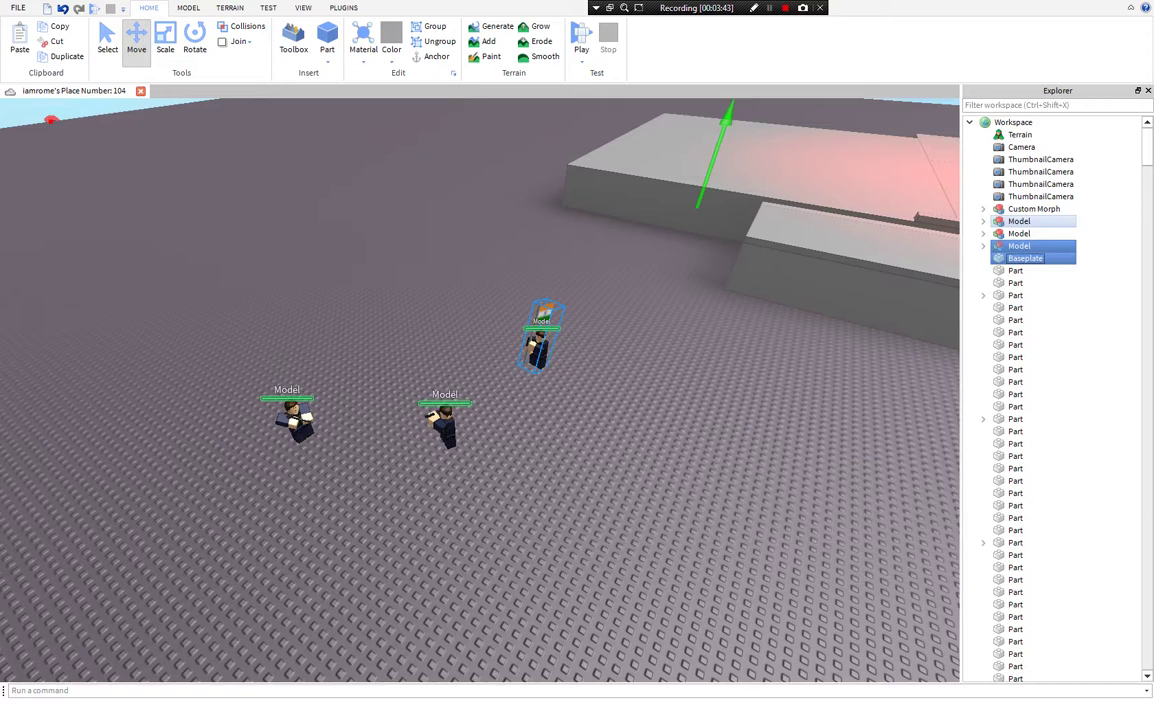
{"action": "key", "text": "shift+Up"}
{"action": "key", "text": "shift+Up"}
{"action": "key", "text": "shift+Up"}
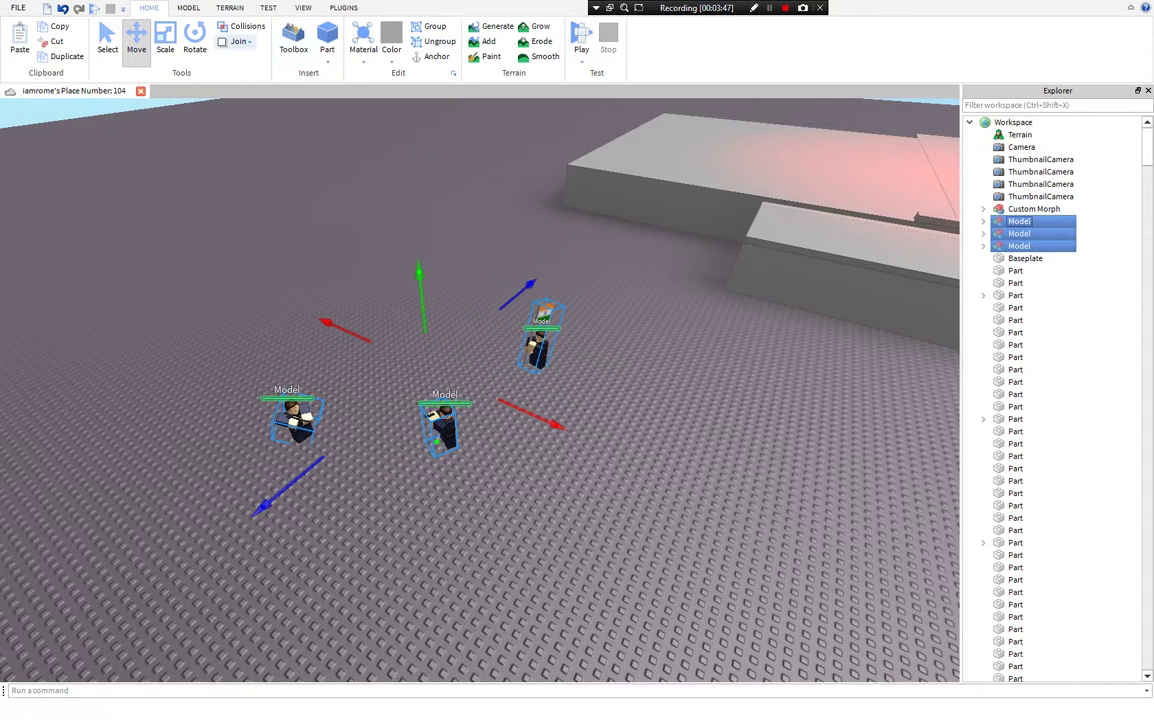
Unlock all locked parts in the place with the Unlock All command
{"action": "left_click", "coordinate": [188, 7]}
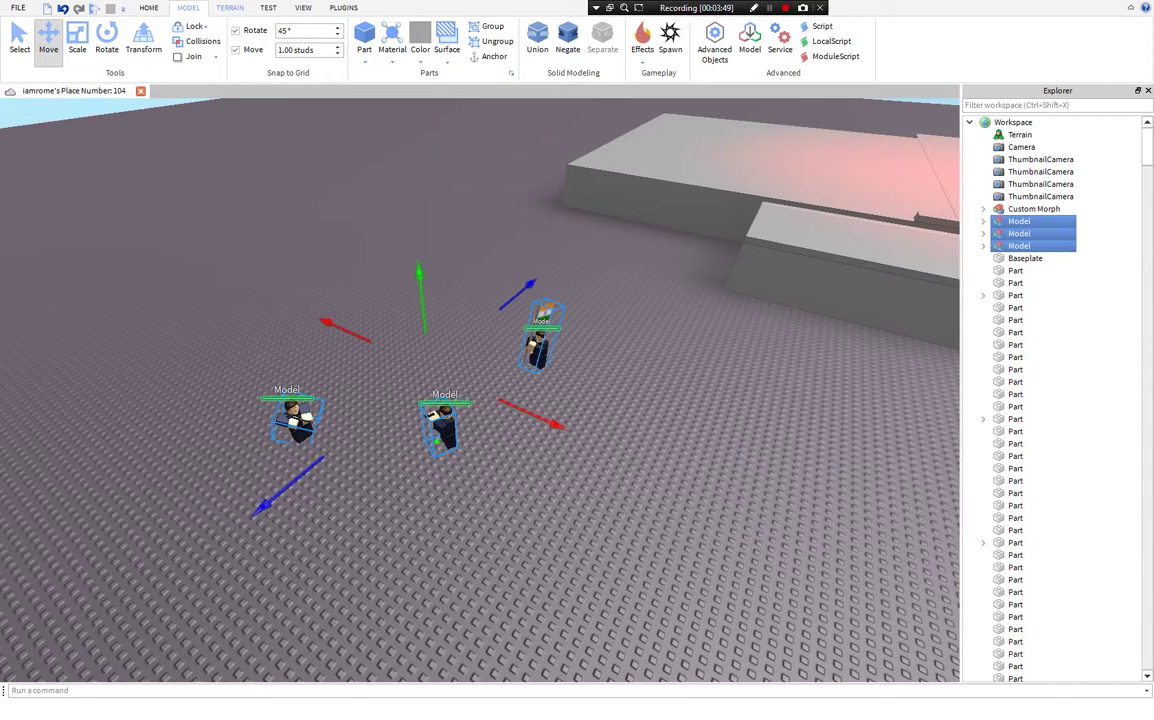
{"action": "left_click", "coordinate": [229, 7]}
{"action": "left_click", "coordinate": [268, 7]}
{"action": "left_click", "coordinate": [303, 7]}
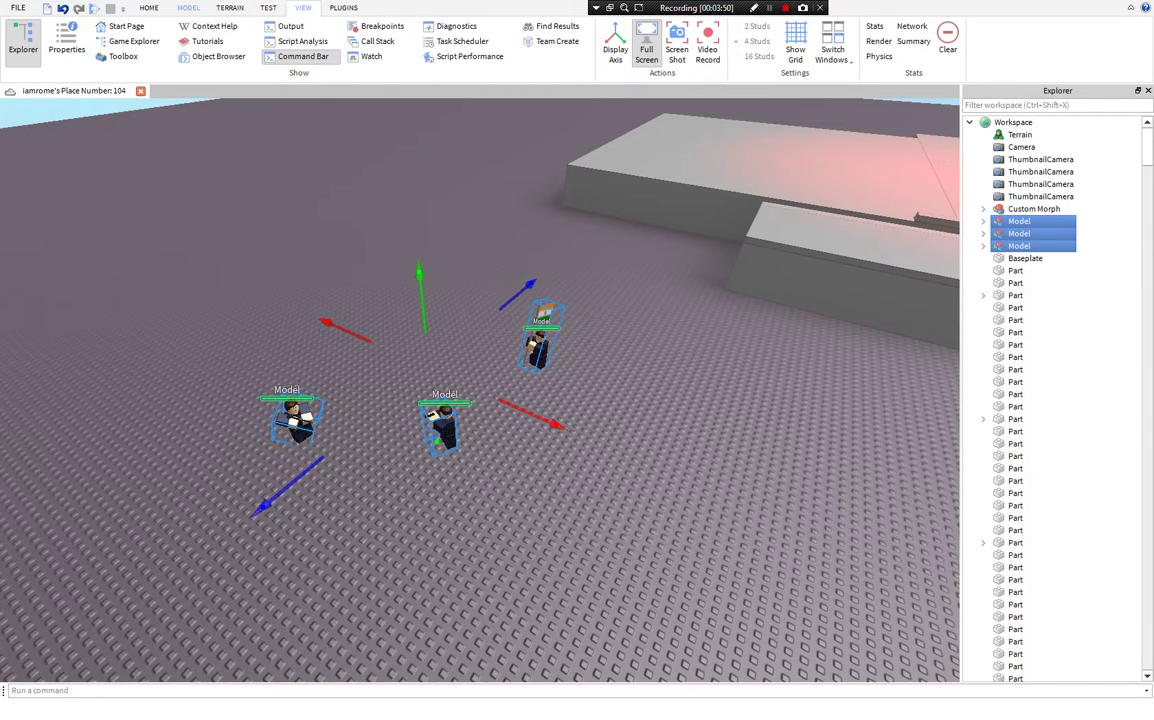
{"action": "left_click", "coordinate": [148, 7]}
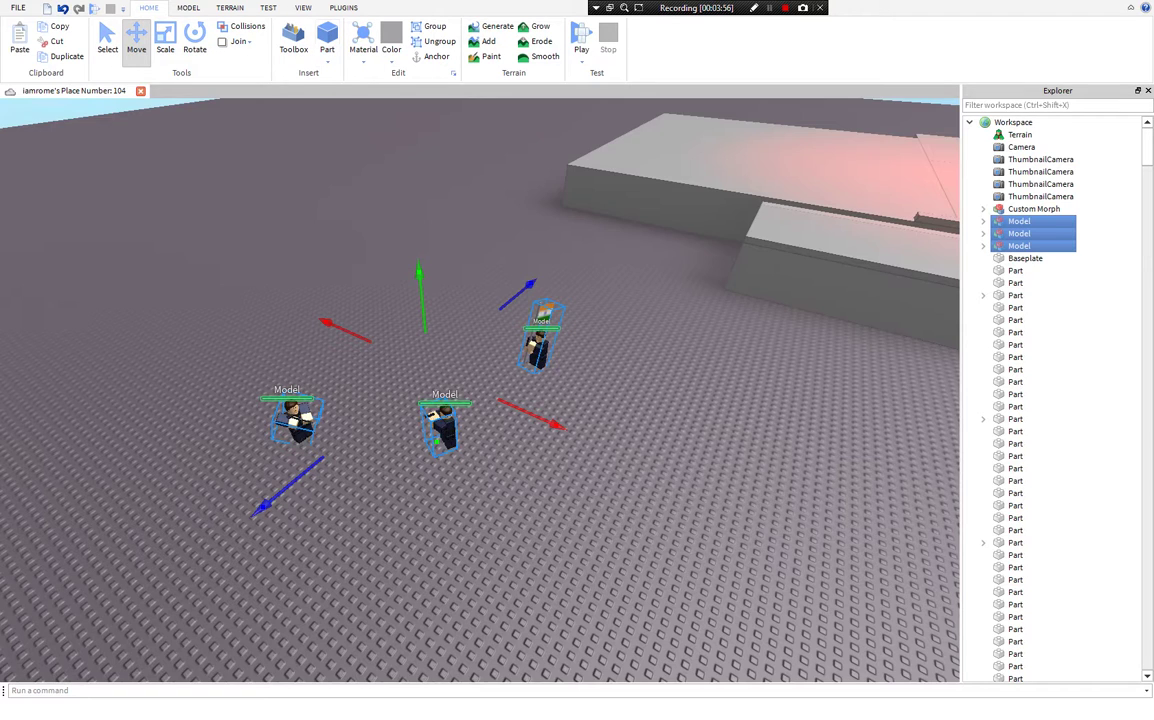
{"action": "left_click", "coordinate": [188, 7]}
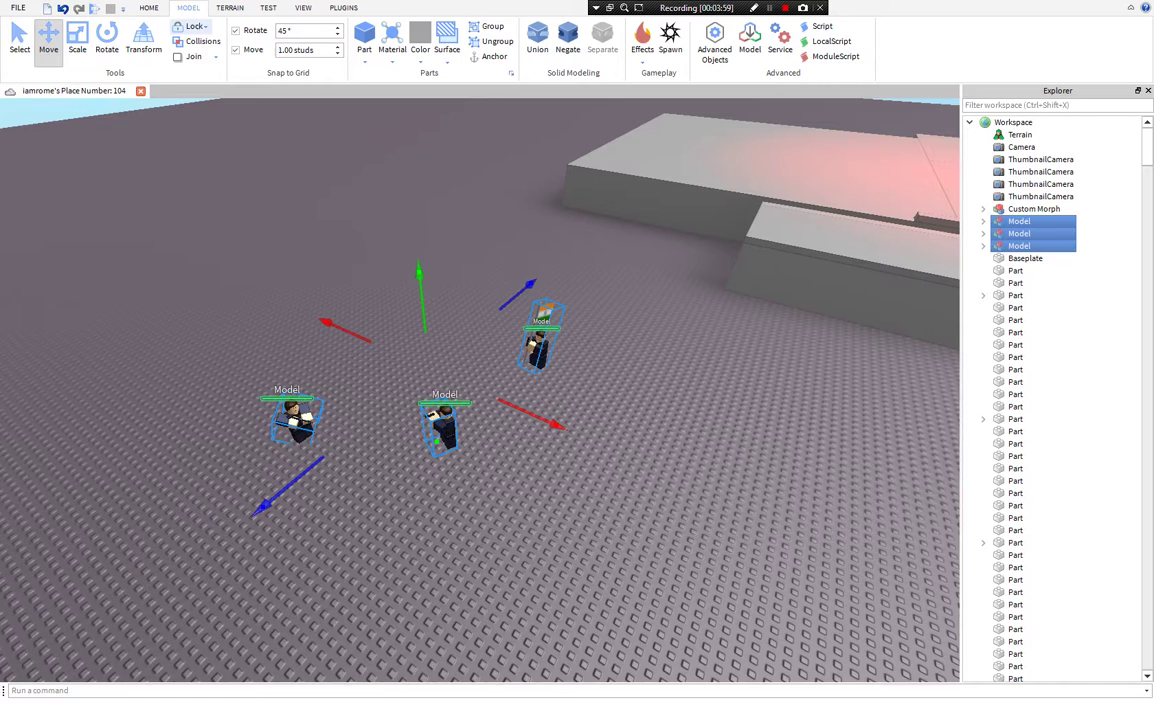
{"action": "left_click", "coordinate": [196, 27]}
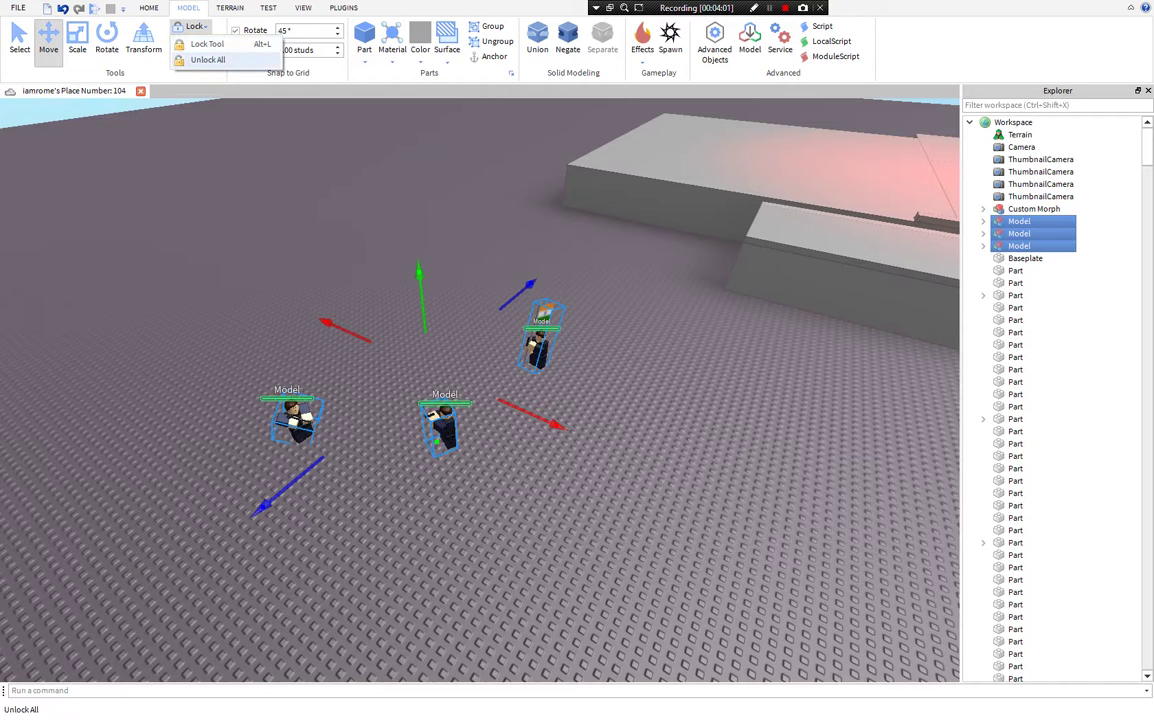
{"action": "left_click", "coordinate": [211, 60]}
Raise the baseplate, then box-select the three police models and lift them above its surface
{"action": "left_click_drag", "start_coordinate": [288, 492], "coordinate": [300, 478]}
{"action": "scroll", "coordinate": [480, 390], "scroll_direction": "up", "scroll_amount": 3}
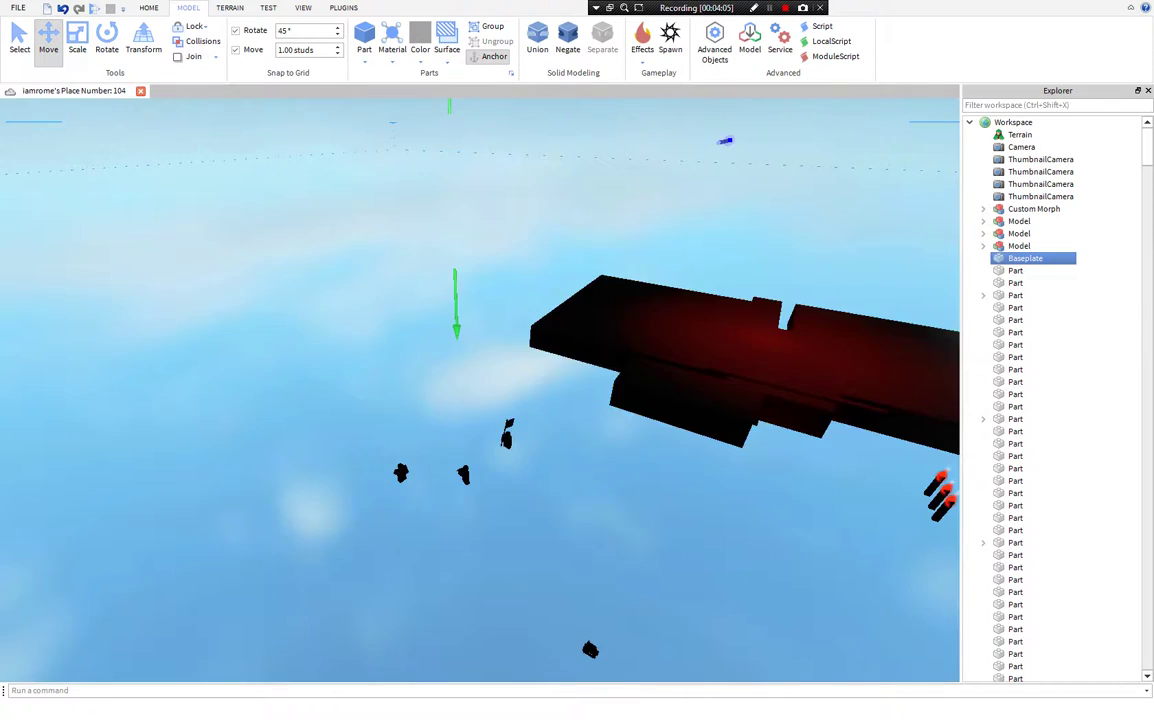
{"action": "scroll", "coordinate": [480, 390], "scroll_direction": "down", "scroll_amount": 3}
{"action": "scroll", "coordinate": [480, 390], "scroll_direction": "up", "scroll_amount": 4}
{"action": "left_click_drag", "start_coordinate": [572, 418], "coordinate": [298, 582]}
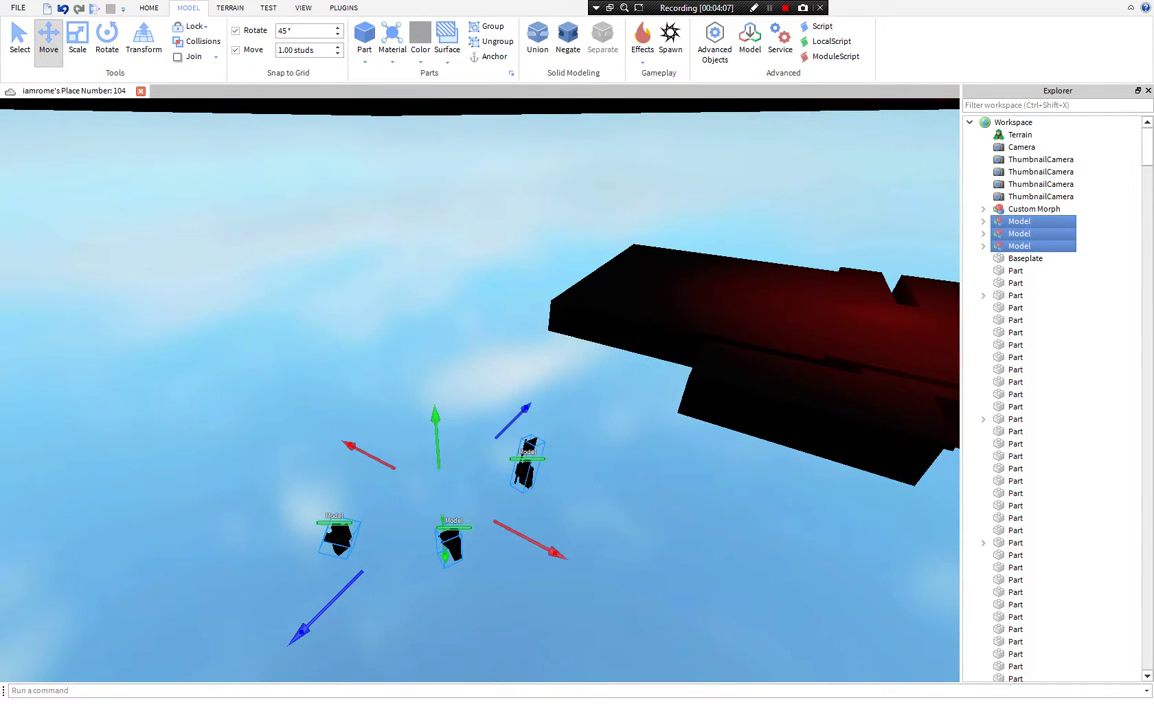
{"action": "left_click", "coordinate": [298, 582]}
{"action": "left_click_drag", "start_coordinate": [575, 588], "coordinate": [300, 425]}
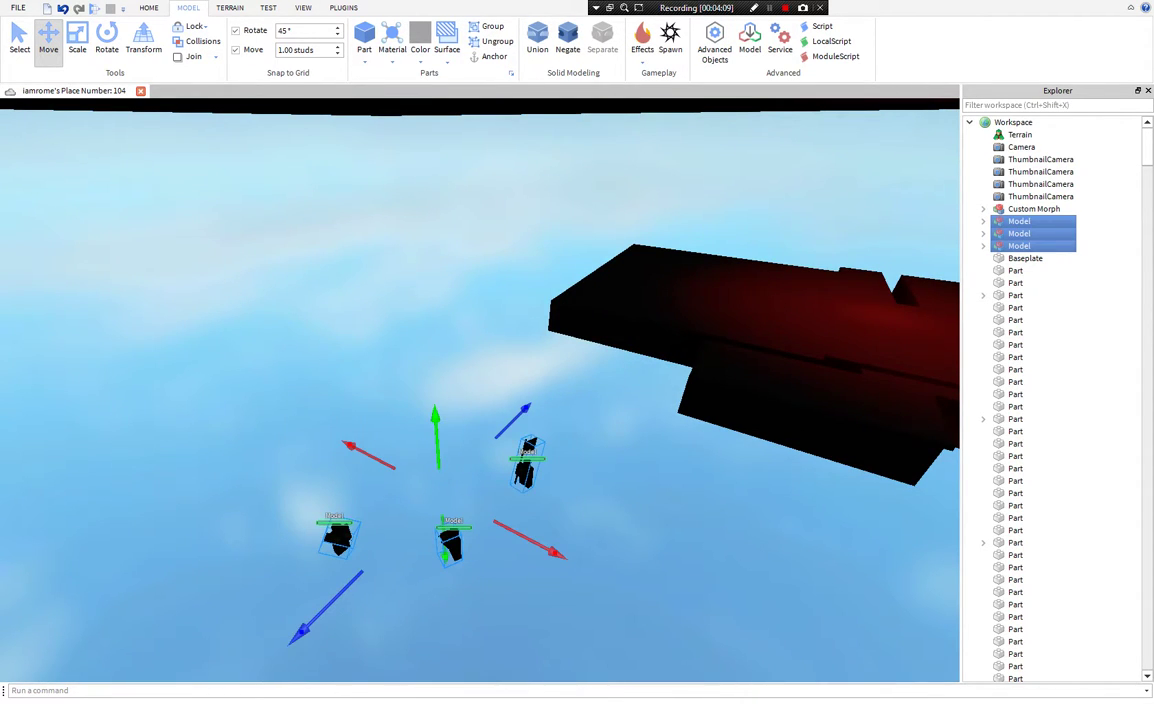
{"action": "left_click_drag", "start_coordinate": [436, 425], "coordinate": [442, 110]}
{"action": "right_click_drag", "start_coordinate": [442, 110], "coordinate": [425, 58]}
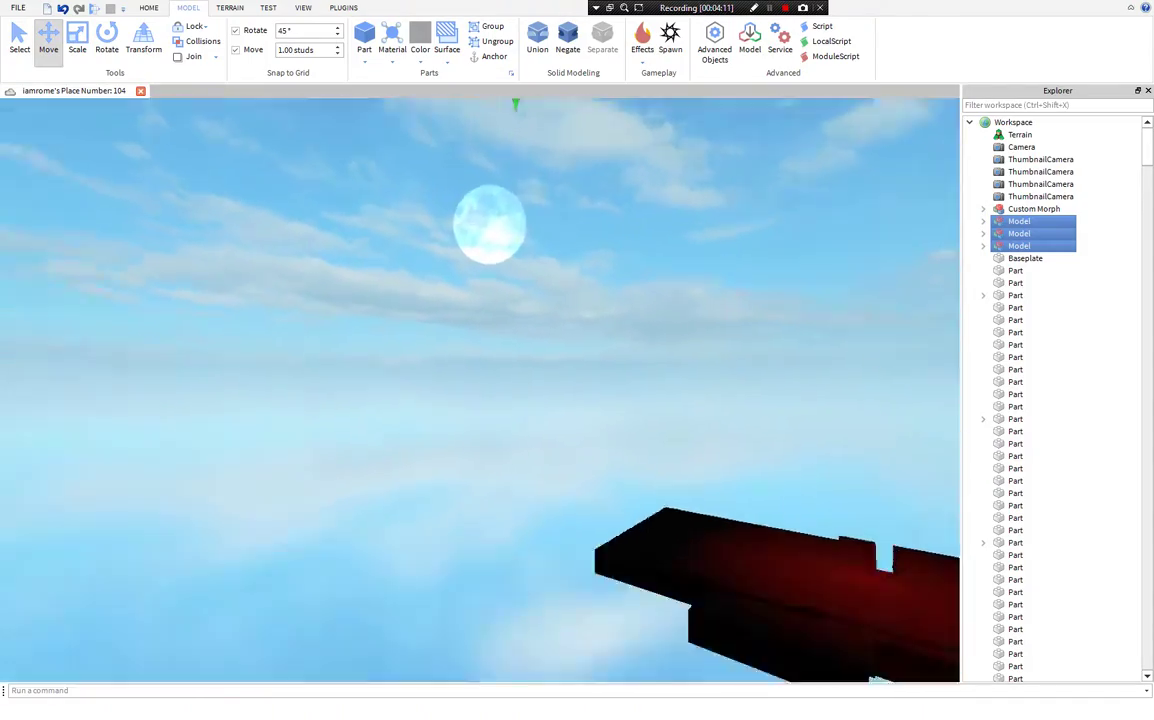
{"action": "key", "text": "f"}
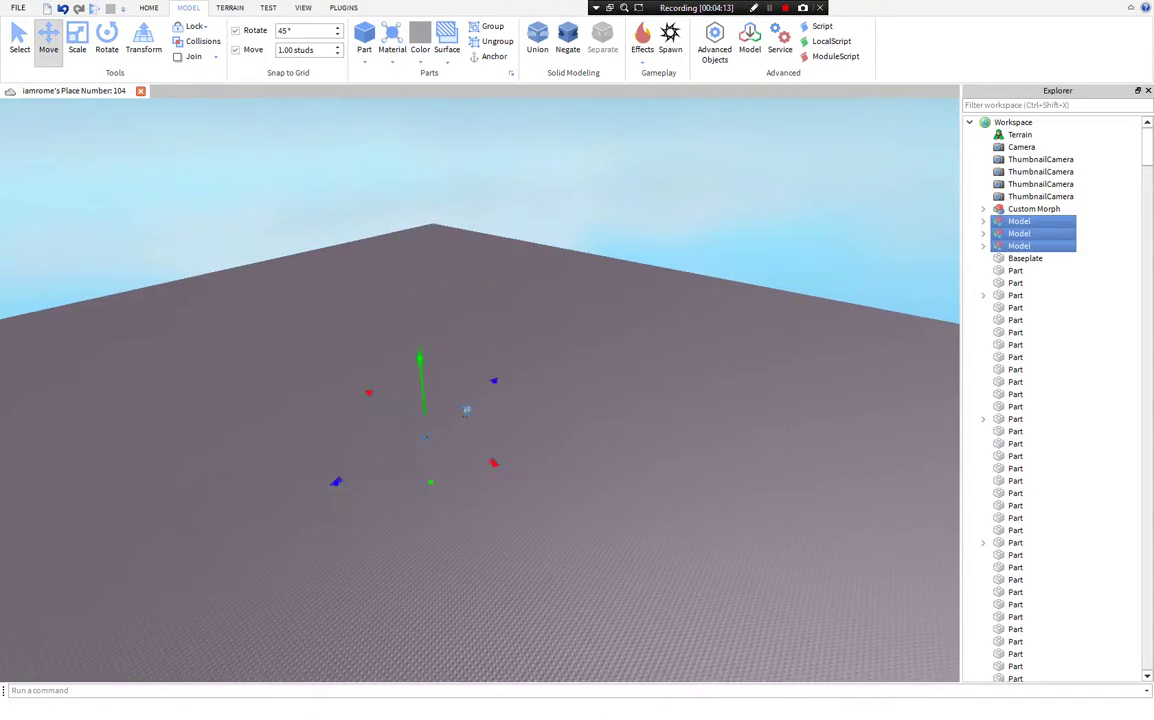
{"action": "mouse_move", "coordinate": [420, 357]}
{"action": "left_mouse_down"}
{"action": "mouse_move", "coordinate": [412, 293]}
{"action": "mouse_move", "coordinate": [417, 344]}
{"action": "left_mouse_up"}
{"action": "right_click_drag", "start_coordinate": [417, 344], "coordinate": [360, 378]}
{"action": "scroll", "coordinate": [480, 390], "scroll_direction": "up", "scroll_amount": 6}
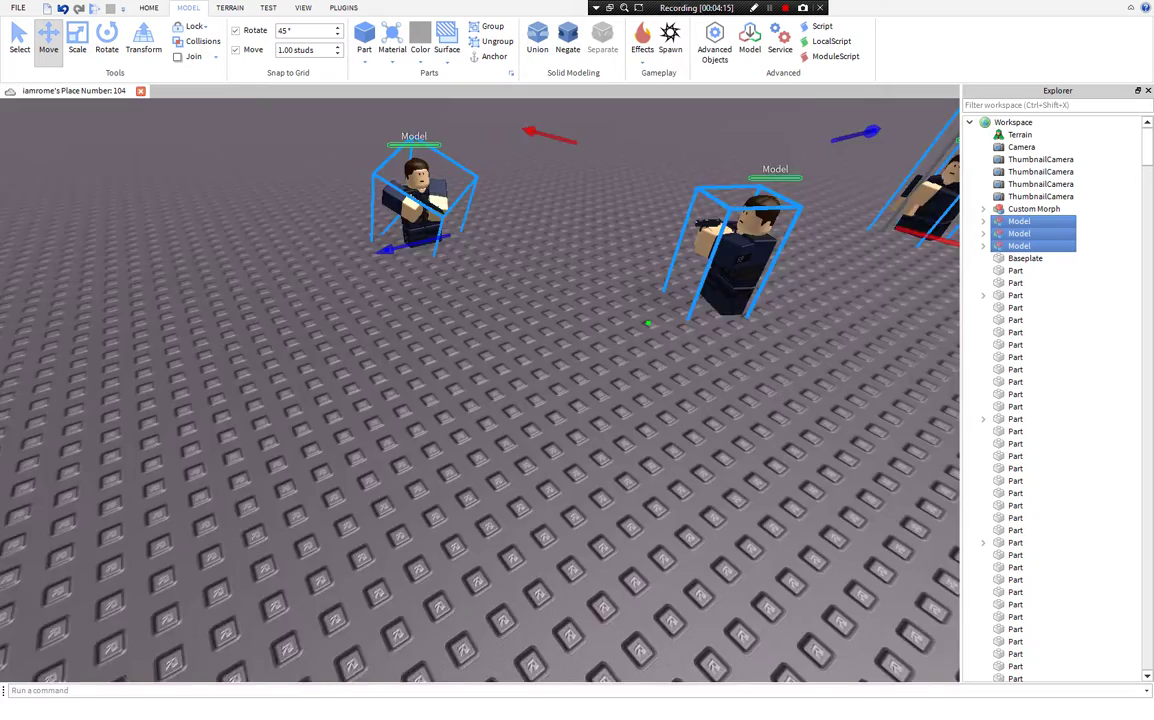
{"action": "scroll", "coordinate": [480, 390], "scroll_direction": "down", "scroll_amount": 5}
Reselect the three police models and raise them slightly along the vertical axis
{"action": "left_click", "coordinate": [480, 390]}
{"action": "scroll", "coordinate": [480, 390], "scroll_direction": "down", "scroll_amount": 2}
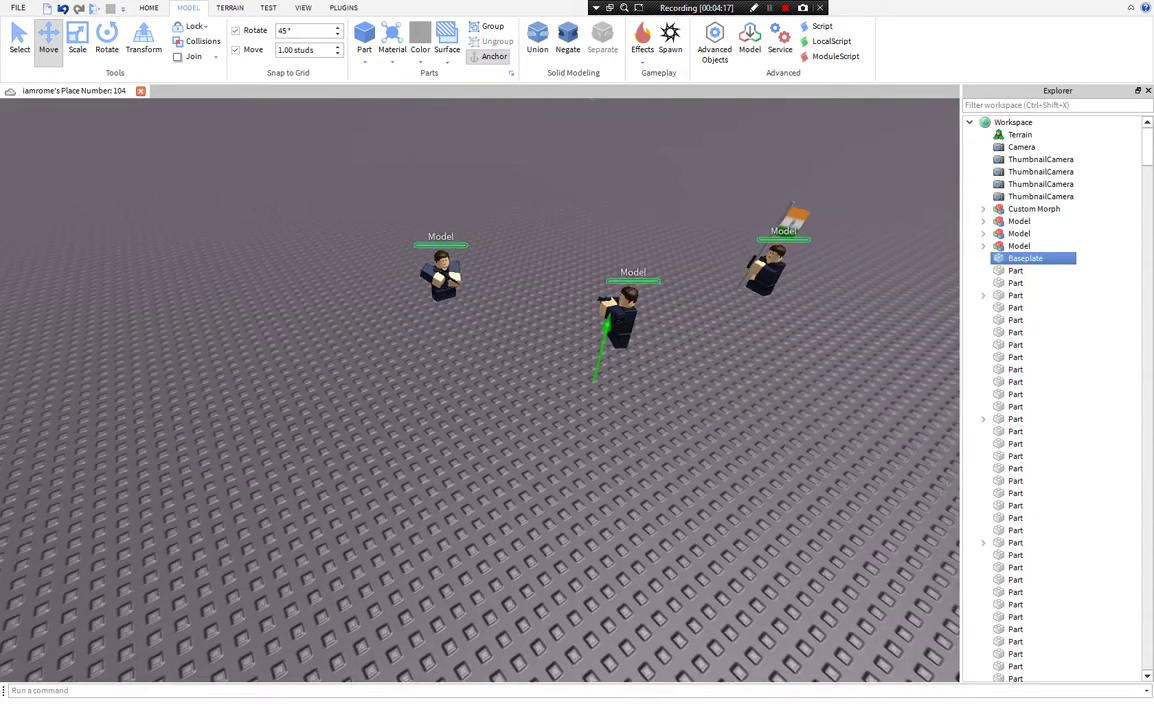
{"action": "scroll", "coordinate": [480, 390], "scroll_direction": "down", "scroll_amount": 4}
{"action": "left_click", "coordinate": [1046, 222]}
{"action": "left_click", "coordinate": [1048, 231], "text": "ctrl"}
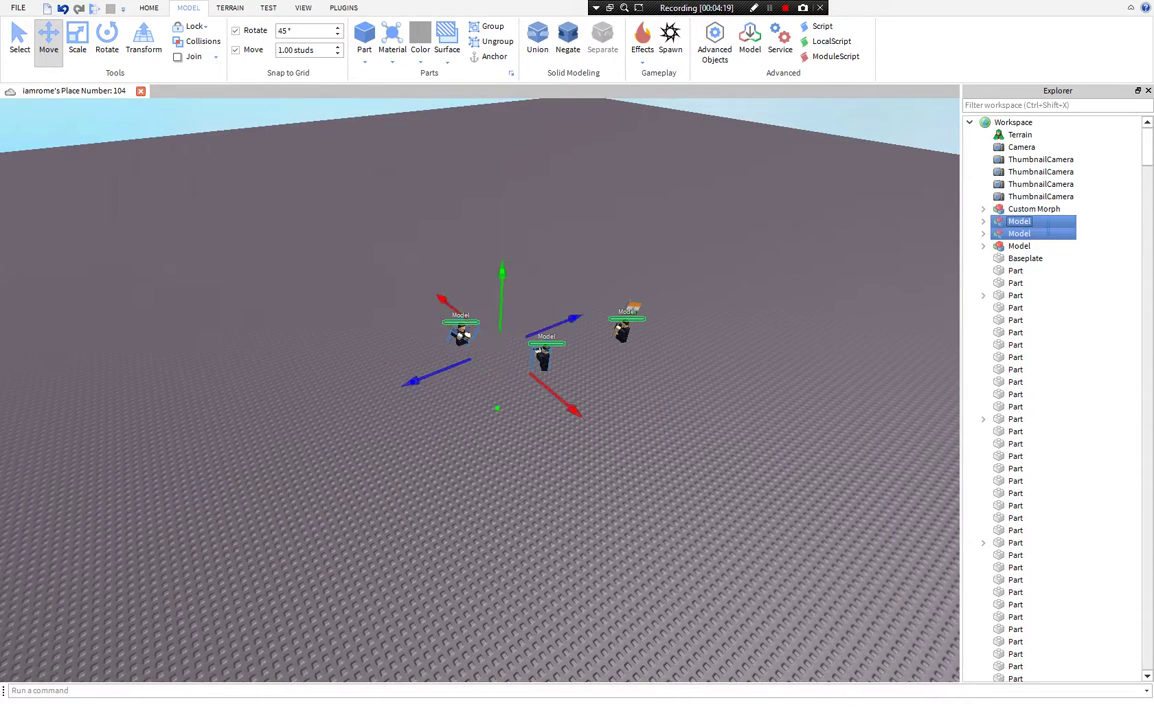
{"action": "left_click", "coordinate": [1019, 245], "text": "ctrl"}
{"action": "mouse_move", "coordinate": [555, 240]}
{"action": "left_mouse_down"}
{"action": "mouse_move", "coordinate": [559, 200]}
{"action": "mouse_move", "coordinate": [555, 246]}
{"action": "mouse_move", "coordinate": [560, 222]}
{"action": "left_mouse_up"}
{"action": "scroll", "coordinate": [556, 240], "scroll_direction": "down", "scroll_amount": 1}
{"action": "left_click", "coordinate": [556, 240]}
{"action": "scroll", "coordinate": [556, 240], "scroll_direction": "up", "scroll_amount": 2}
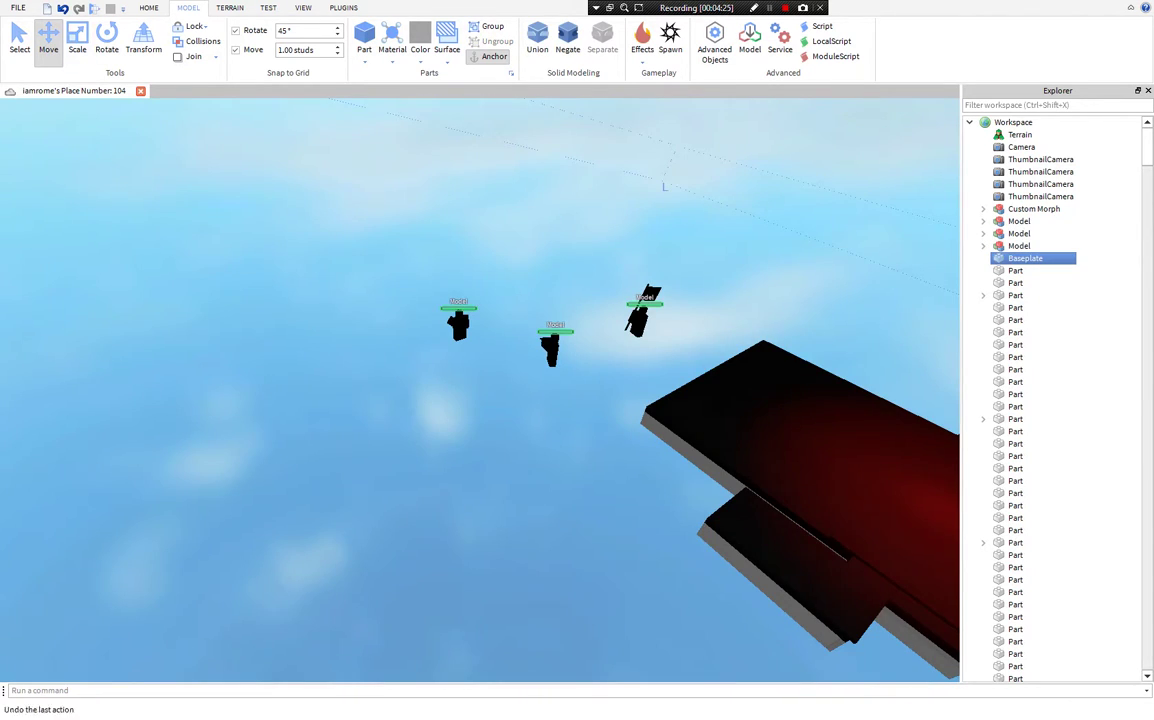
{"action": "left_click", "coordinate": [62, 8]}
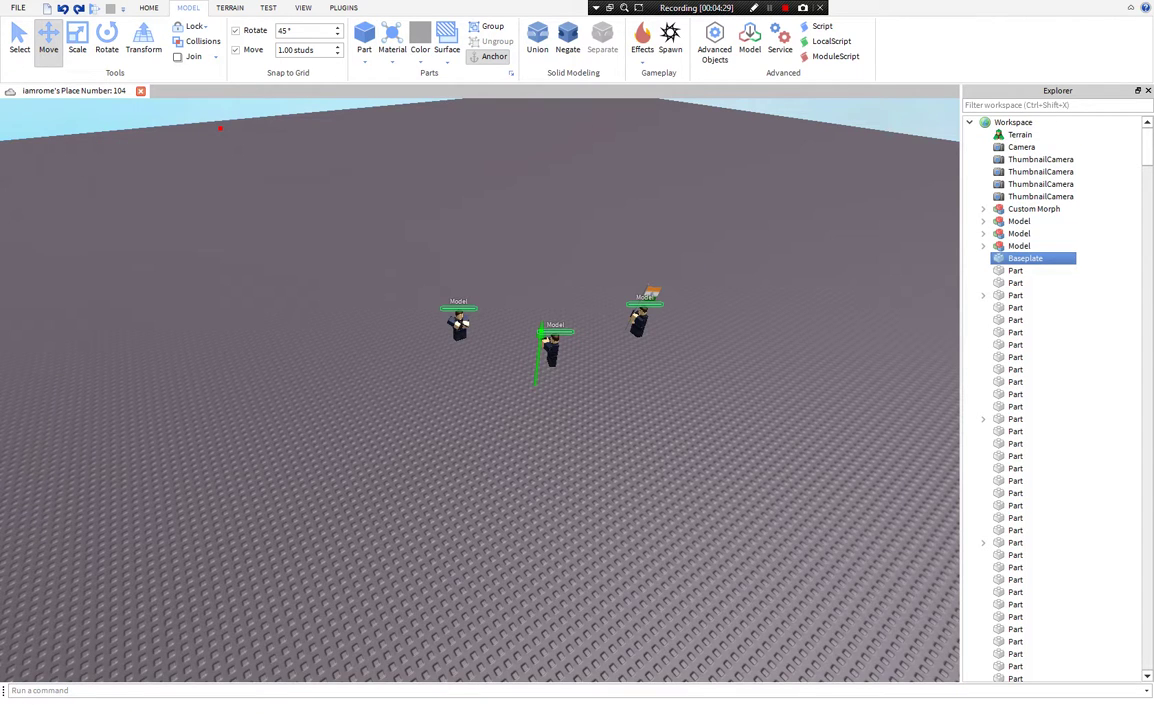
Lock the baseplate with the Lock Tool and return to the Select tool
{"action": "left_click", "coordinate": [195, 26]}
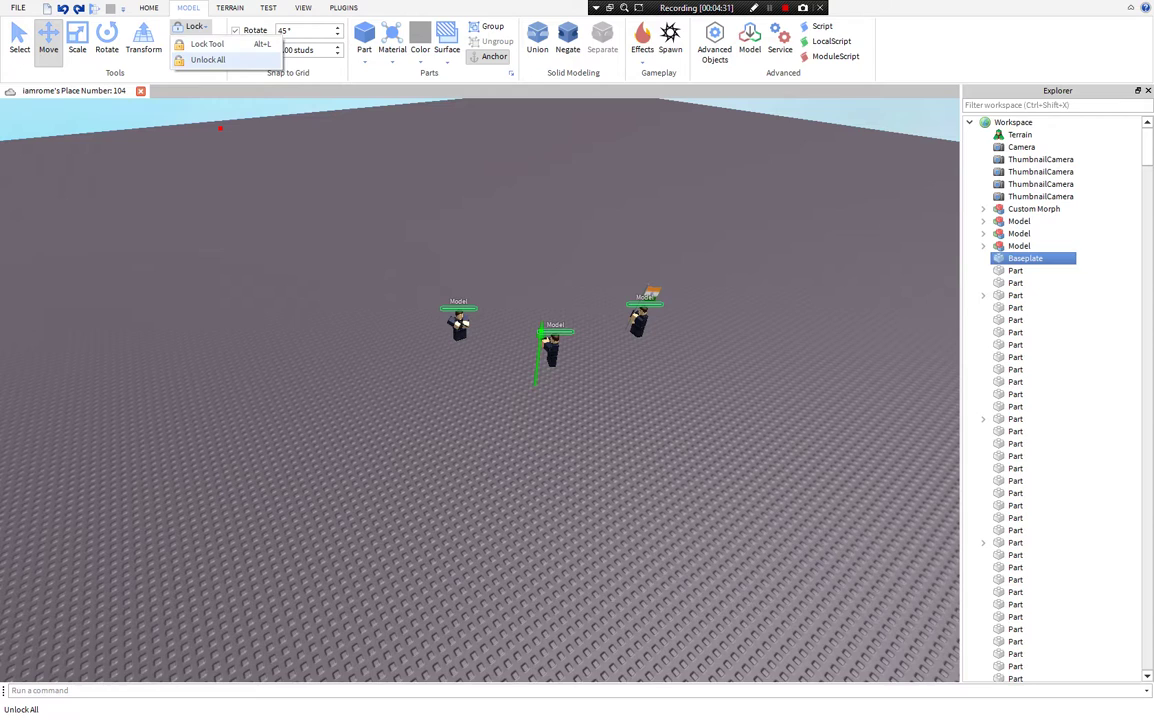
{"action": "left_click", "coordinate": [208, 44]}
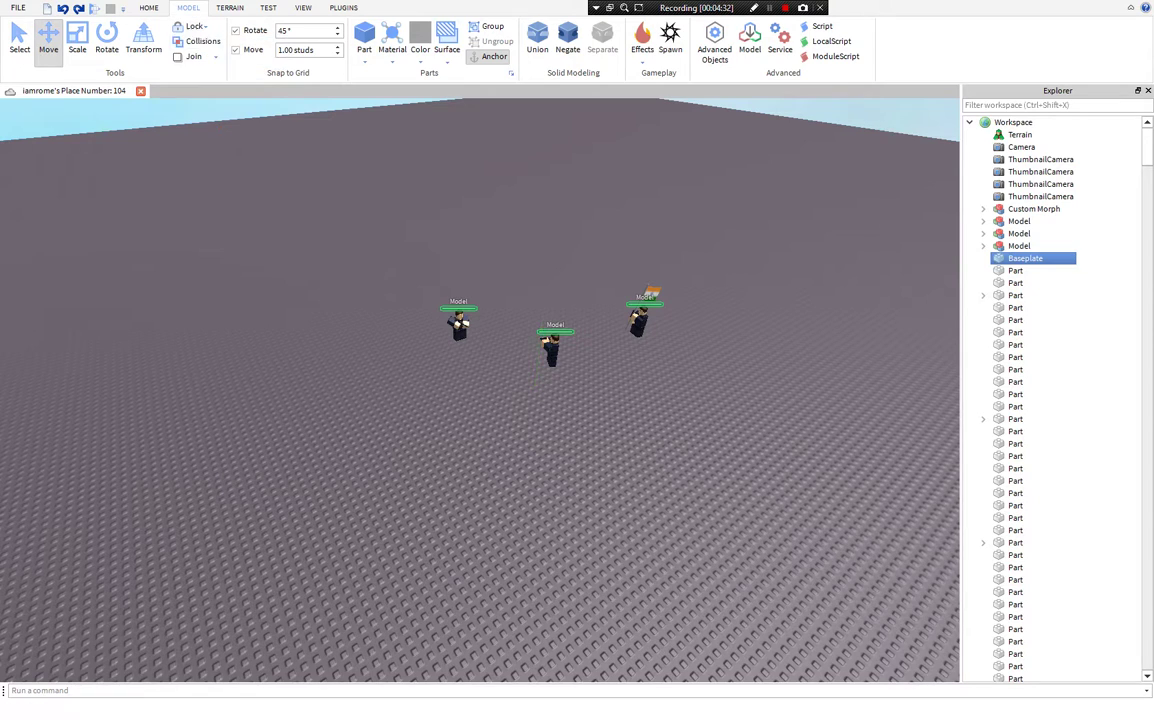
{"action": "left_click", "coordinate": [19, 40]}
Reposition the two gun-holding police models on the baseplate, bringing one forward and setting the other farther back
{"action": "scroll", "coordinate": [480, 390], "scroll_direction": "up", "scroll_amount": 1}
{"action": "left_click_drag", "start_coordinate": [457, 320], "coordinate": [449, 360]}
{"action": "left_click", "coordinate": [560, 346]}
{"action": "left_click_drag", "start_coordinate": [560, 346], "coordinate": [542, 325]}
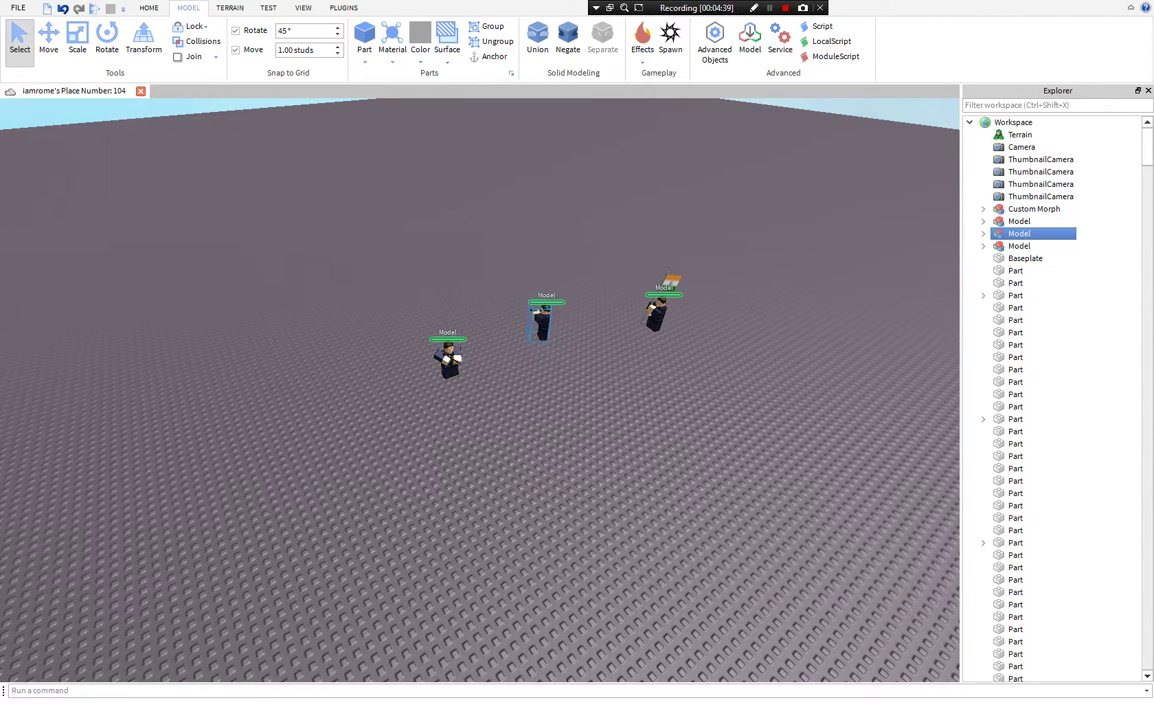
Rotate the gun-holding model in the middle about its vertical axis so it faces the opposite side
{"action": "key", "text": "w"}
{"action": "key", "text": "d"}
{"action": "left_click", "coordinate": [107, 40]}
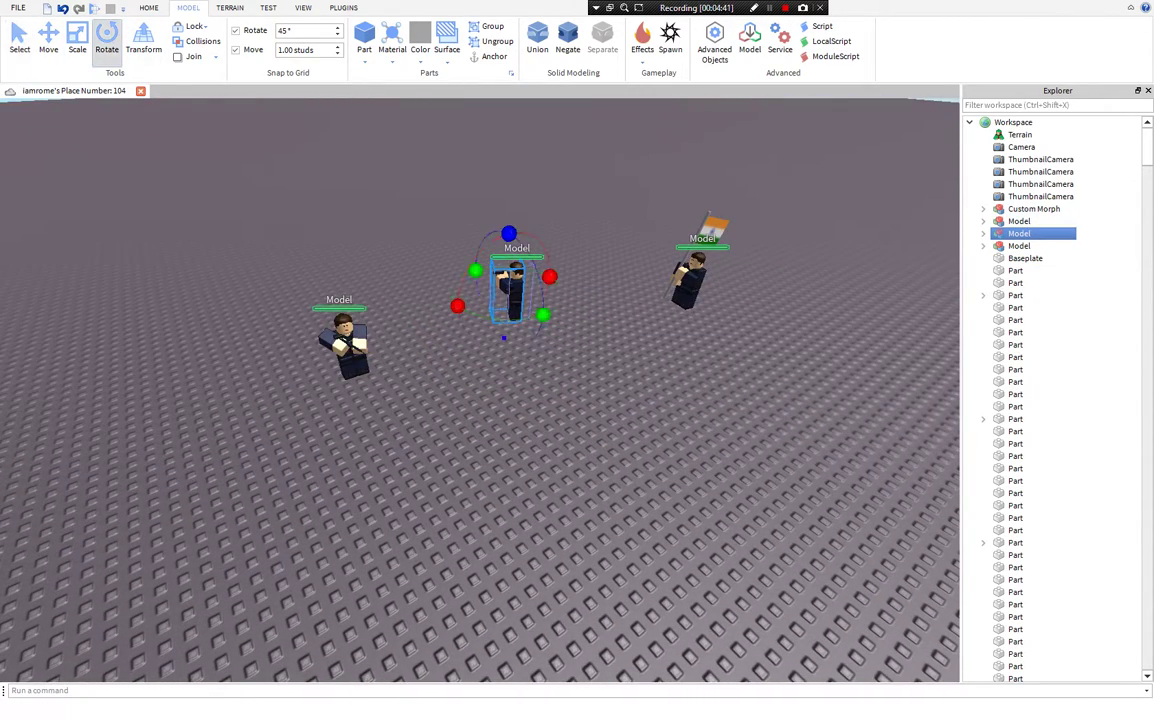
{"action": "left_click_drag", "start_coordinate": [476, 270], "coordinate": [499, 319]}
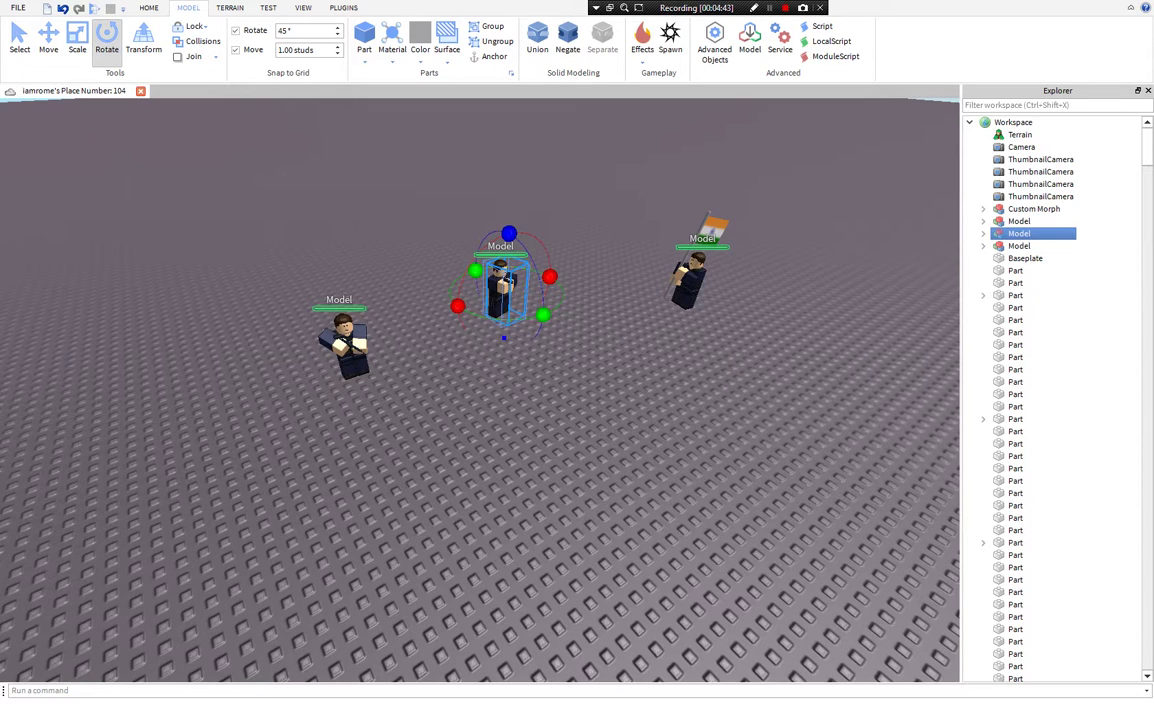
Place the flag-bearing model between the two gun-holding models and rotate it to face forward like them
{"action": "left_click", "coordinate": [689, 281]}
{"action": "left_click_drag", "start_coordinate": [688, 278], "coordinate": [446, 308]}
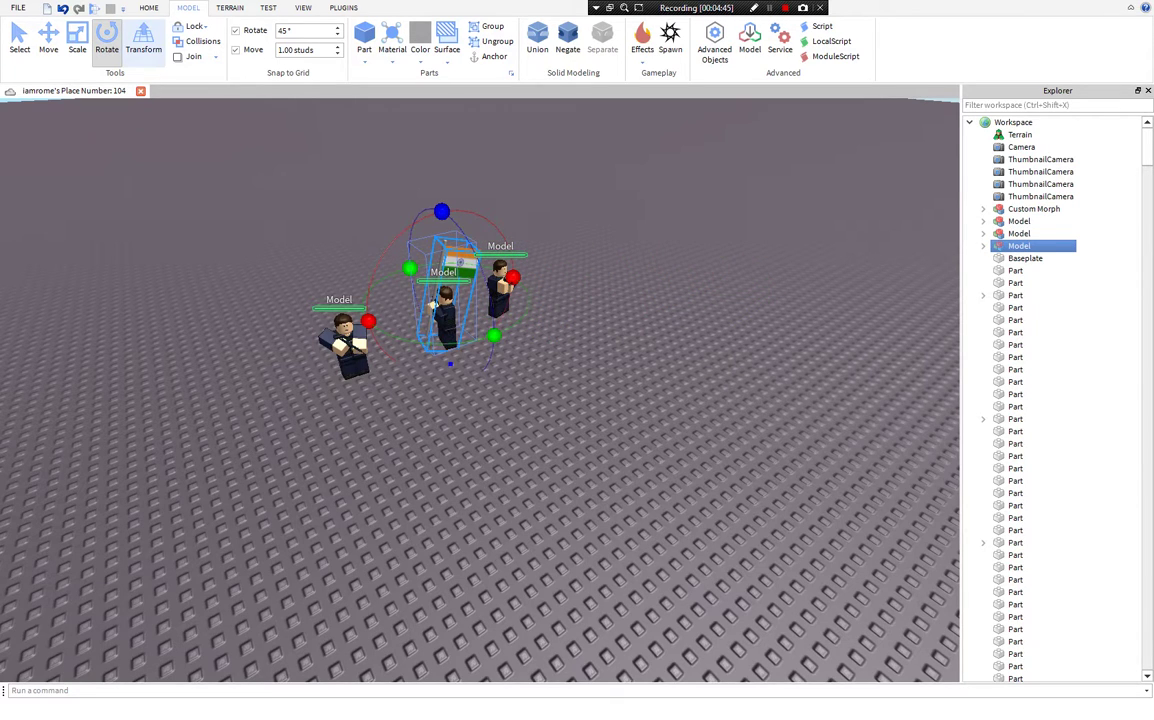
{"action": "left_click_drag", "start_coordinate": [410, 268], "coordinate": [369, 320]}
{"action": "key", "text": "w"}
{"action": "mouse_move", "coordinate": [369, 321]}
{"action": "right_mouse_down"}
{"action": "mouse_move", "coordinate": [335, 302]}
{"action": "mouse_move", "coordinate": [375, 315]}
{"action": "right_mouse_up"}
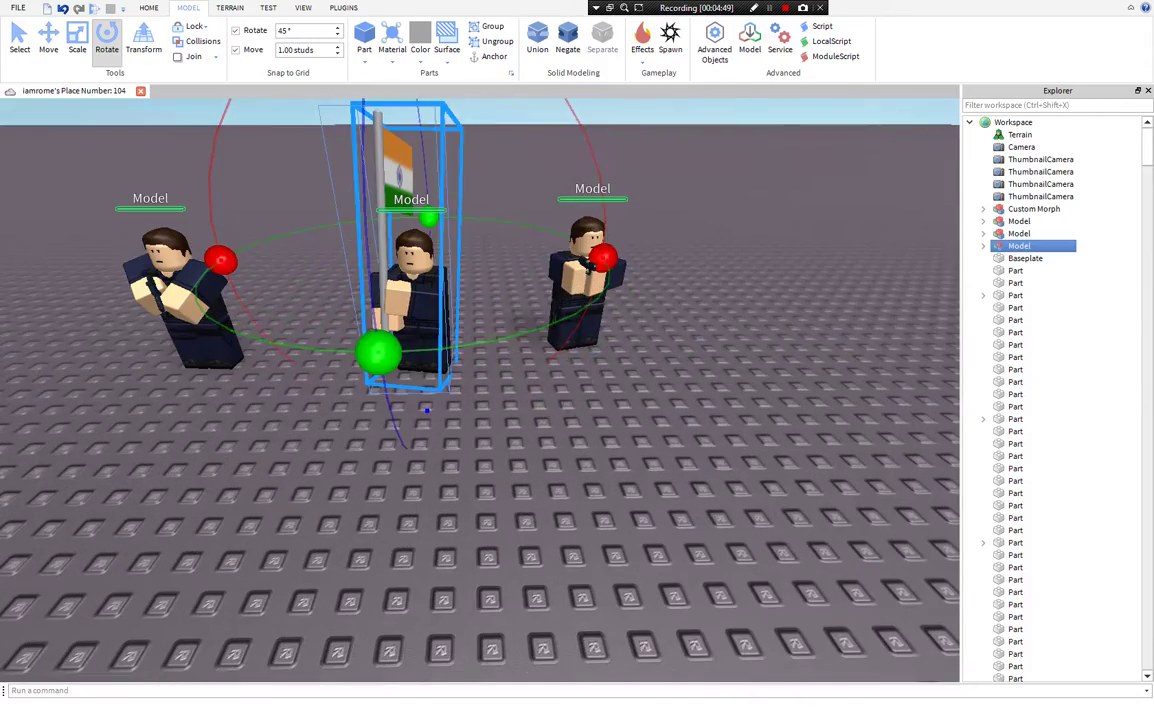
Shift the gun-holding model beside the flag bearer slightly outward and forward, and check the lineup from the side
{"action": "left_click", "coordinate": [590, 268]}
{"action": "left_click_drag", "start_coordinate": [590, 268], "coordinate": [629, 283]}
{"action": "key", "text": "d"}
{"action": "mouse_move", "coordinate": [629, 283]}
{"action": "right_mouse_down"}
{"action": "mouse_move", "coordinate": [575, 278]}
{"action": "mouse_move", "coordinate": [625, 270]}
{"action": "right_mouse_up"}
{"action": "key", "text": "w"}
{"action": "scroll", "coordinate": [480, 390], "scroll_direction": "down", "scroll_amount": 10}
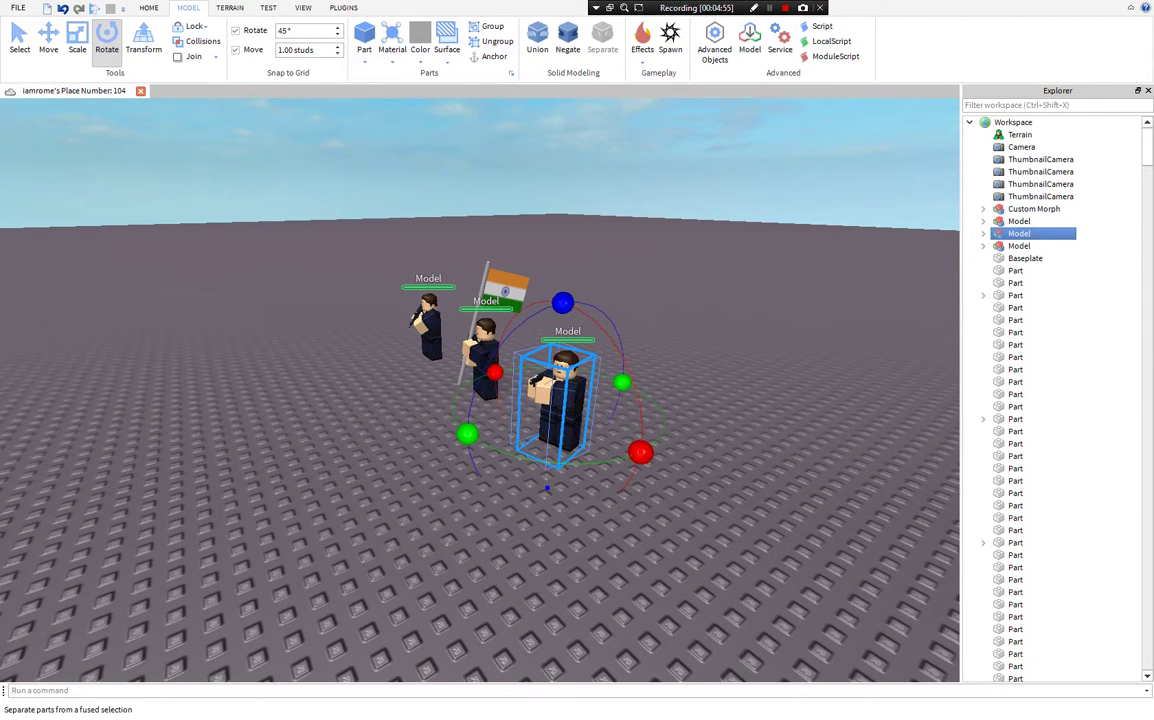
Rename the nearest gun-holding model, at the end of the lineup, to the account's username
{"action": "right_click", "coordinate": [978, 232]}
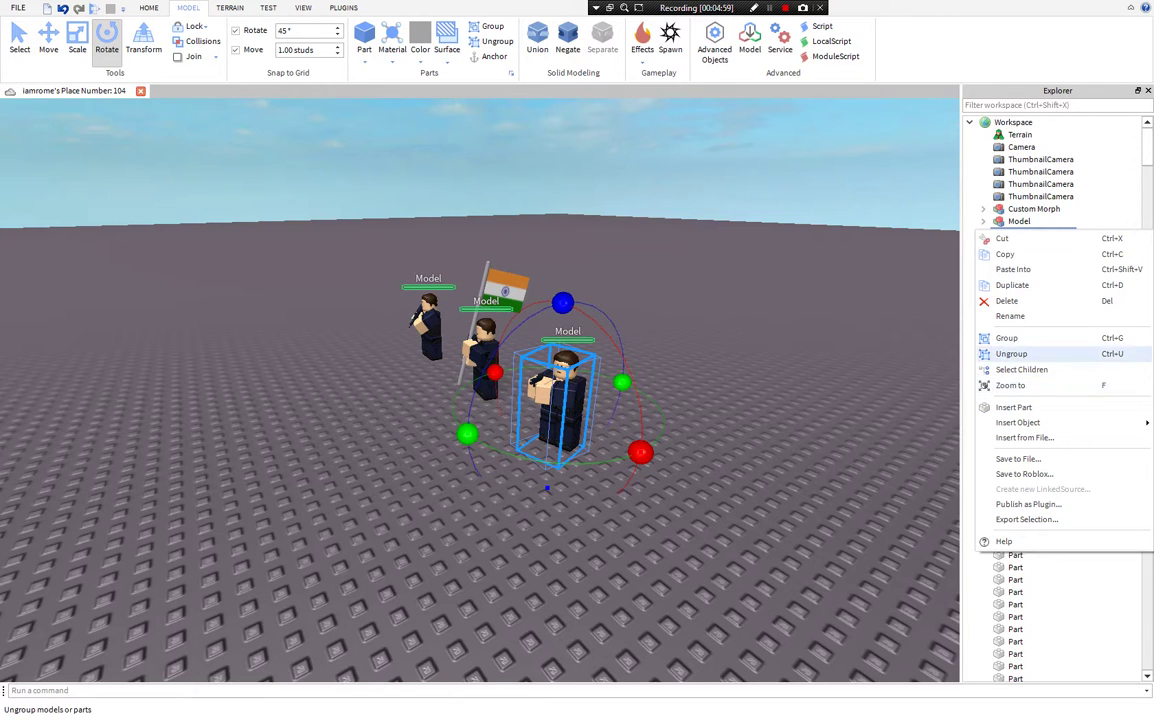
{"action": "left_click", "coordinate": [1010, 316]}
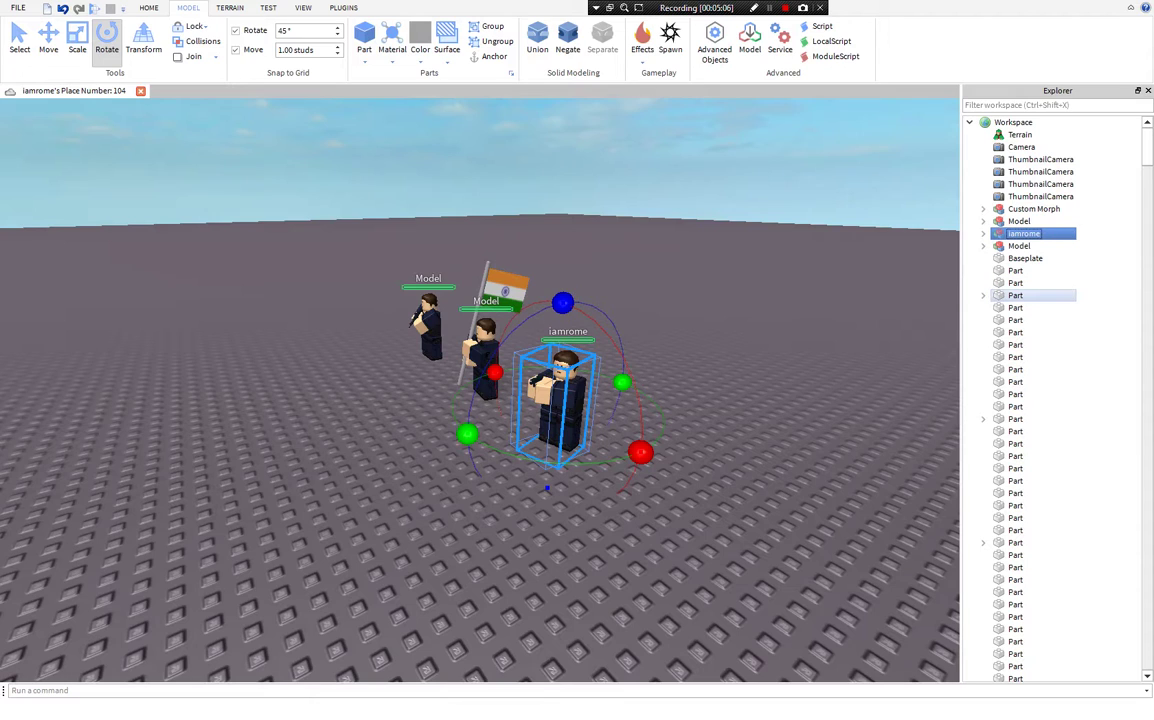
{"action": "left_click", "coordinate": [430, 331]}
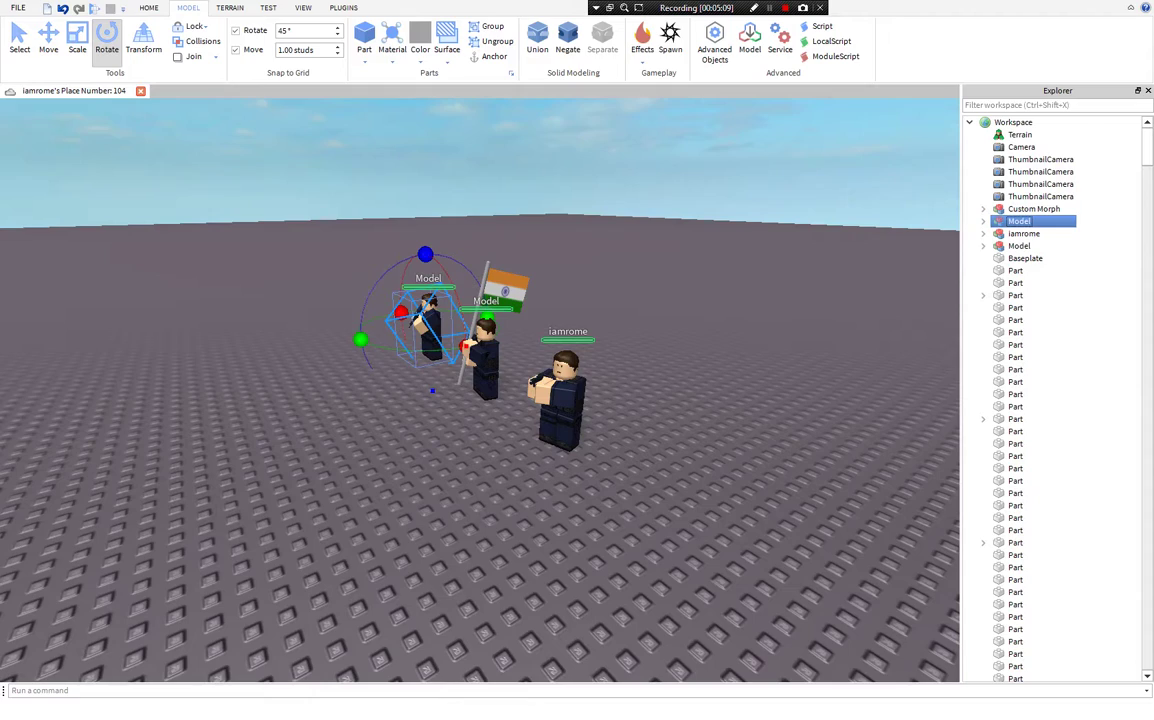
Examine the lineup of three police models from afar and up close, checking their poses, weapons, flag and name labels
{"action": "key", "text": "w"}
{"action": "right_click_drag", "start_coordinate": [480, 390], "coordinate": [750, 388]}
{"action": "key", "text": "a"}
{"action": "key", "text": "a"}
{"action": "key", "text": "w"}
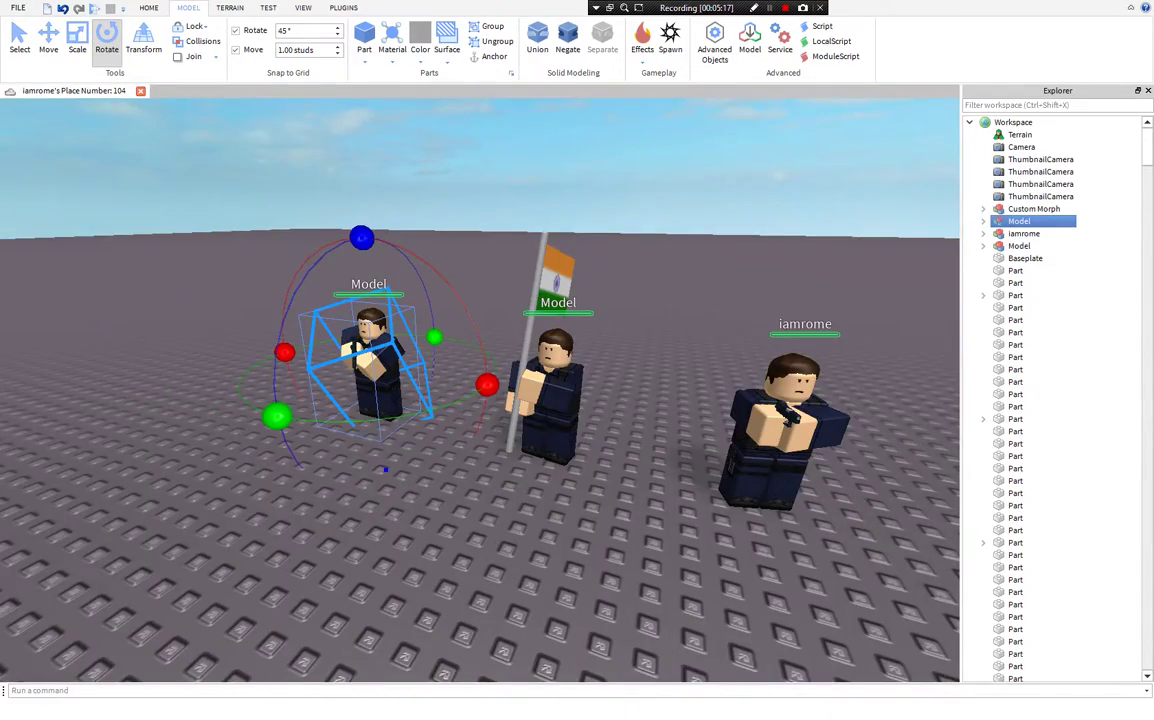
{"action": "key", "text": "s"}
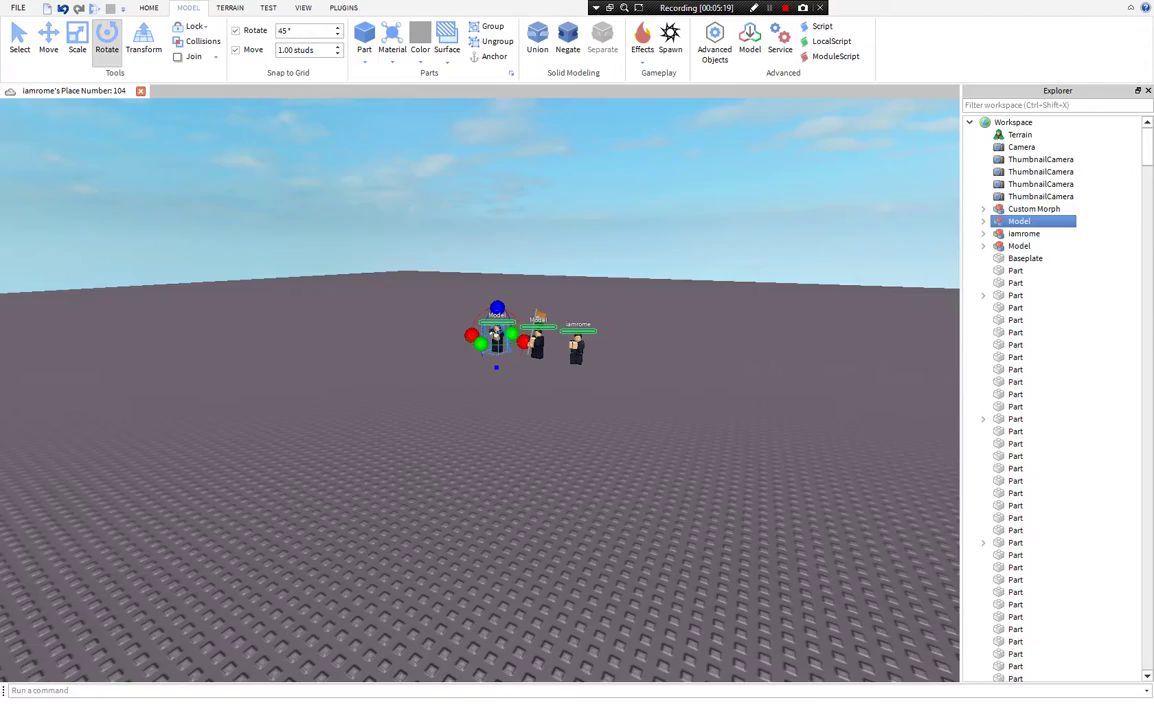
{"action": "right_click_drag", "start_coordinate": [560, 385], "coordinate": [500, 362]}
{"action": "key", "text": "w"}
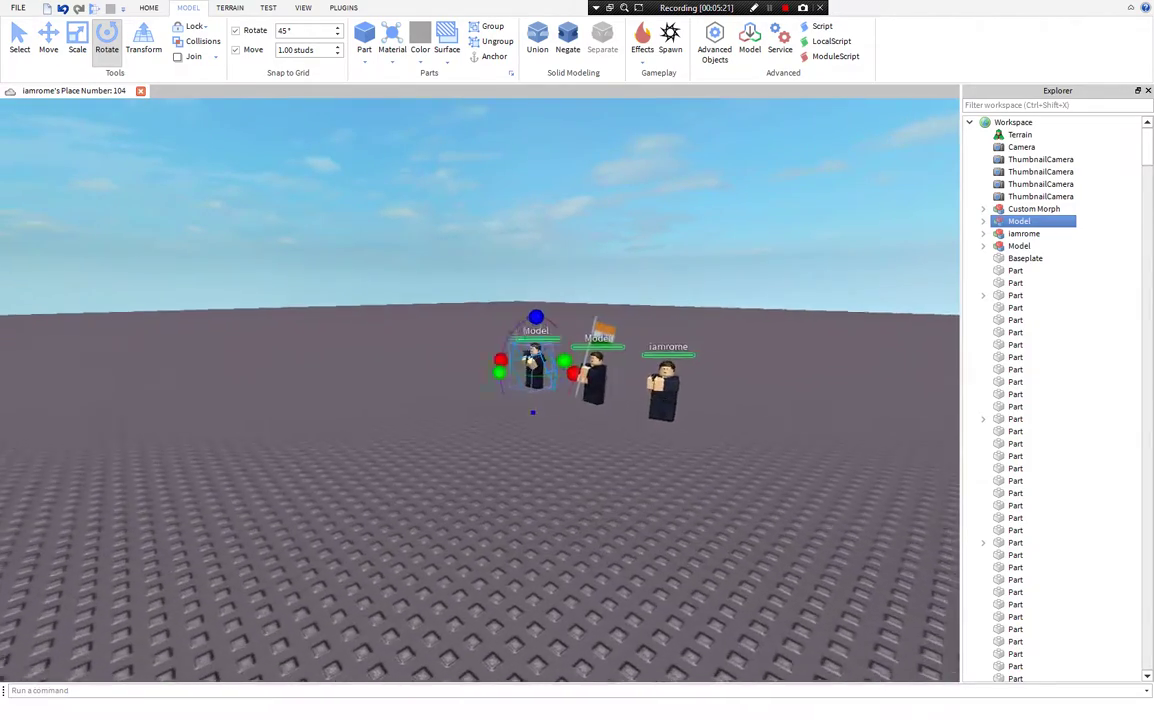
{"action": "left_click", "coordinate": [480, 440]}
{"action": "key", "text": "d"}
{"action": "key", "text": "w"}
{"action": "key", "text": "d"}
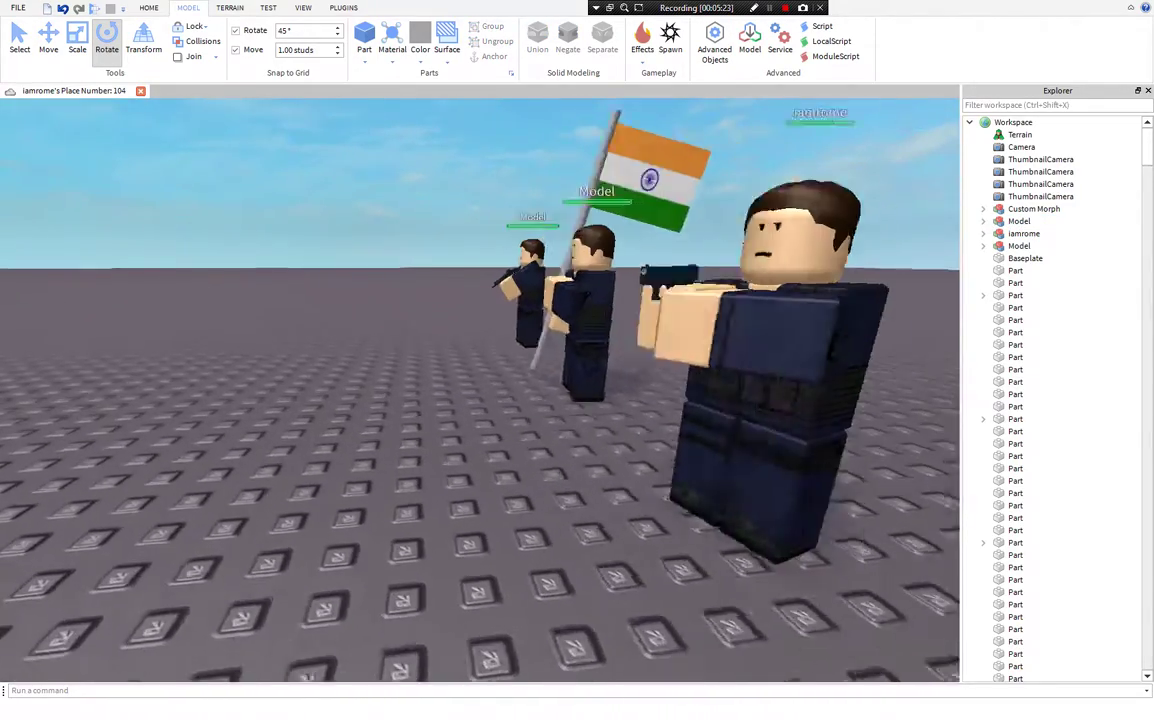
{"action": "key", "text": "a"}
{"action": "right_click_drag", "start_coordinate": [480, 390], "coordinate": [620, 390]}
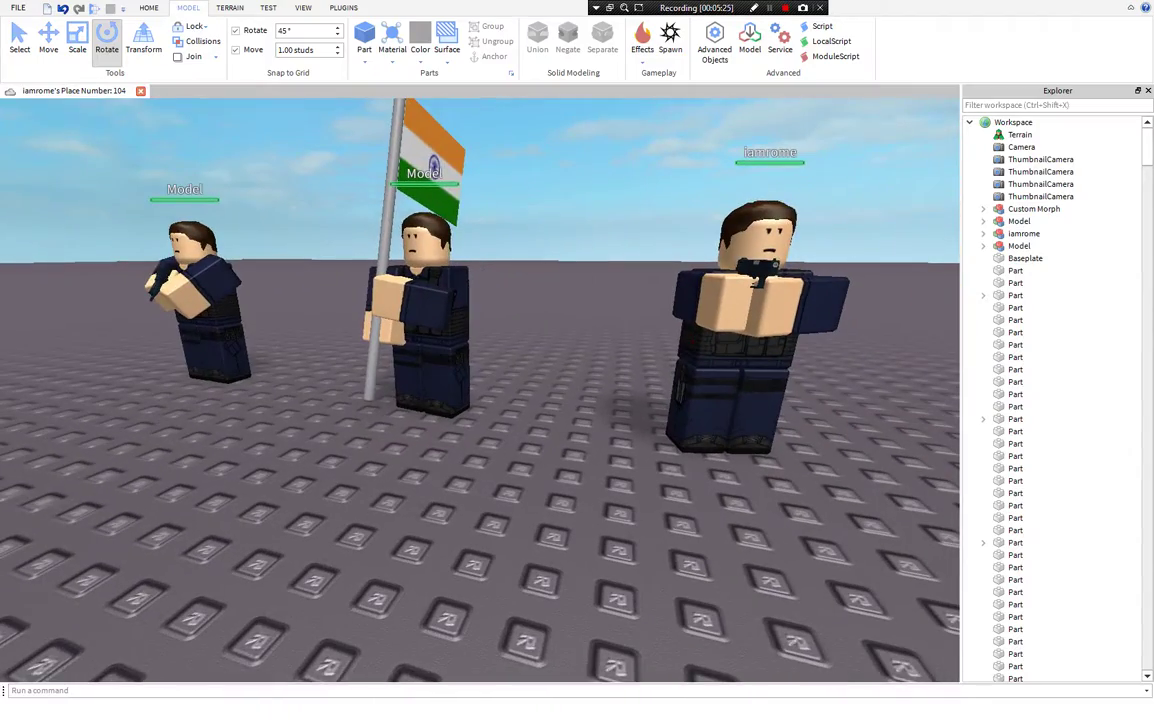